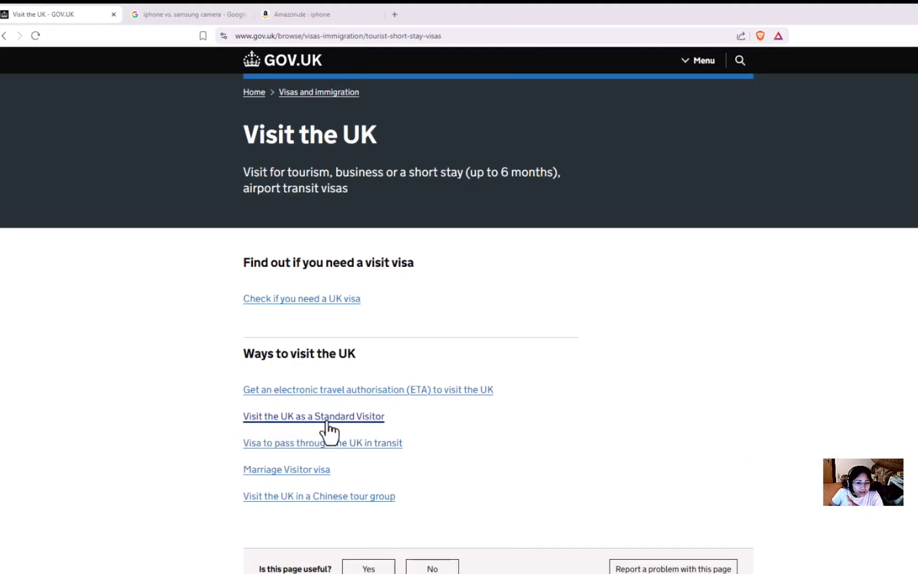
Step: Open the Standard Visitor guidance at 'Apply for a Standard Visitor visa', showing fees from £127
click(369, 418)
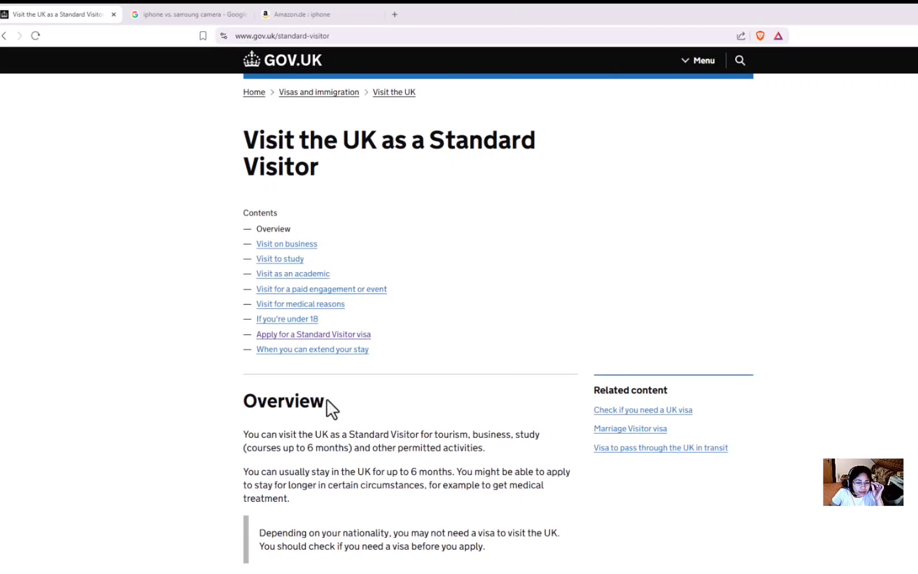
scroll(339, 335, down, 3)
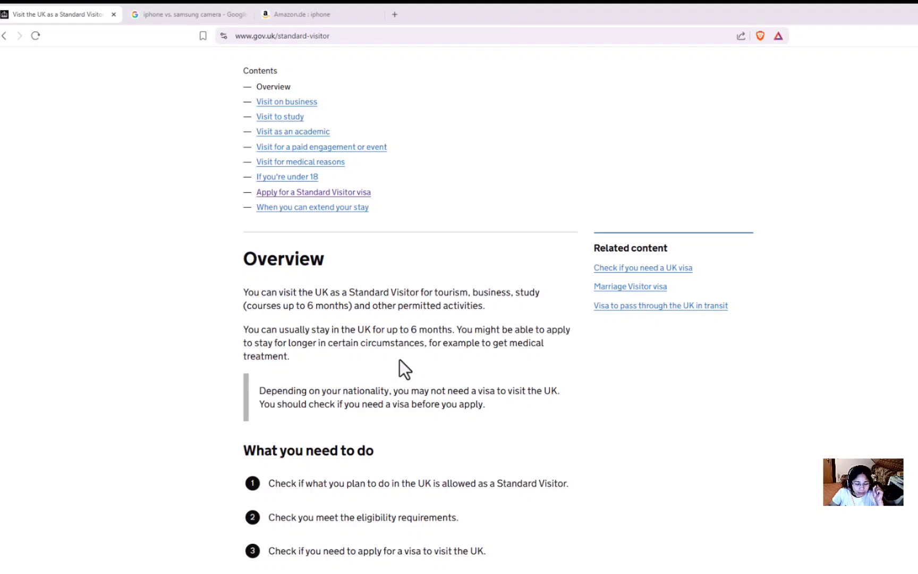
scroll(399, 359, up, 3)
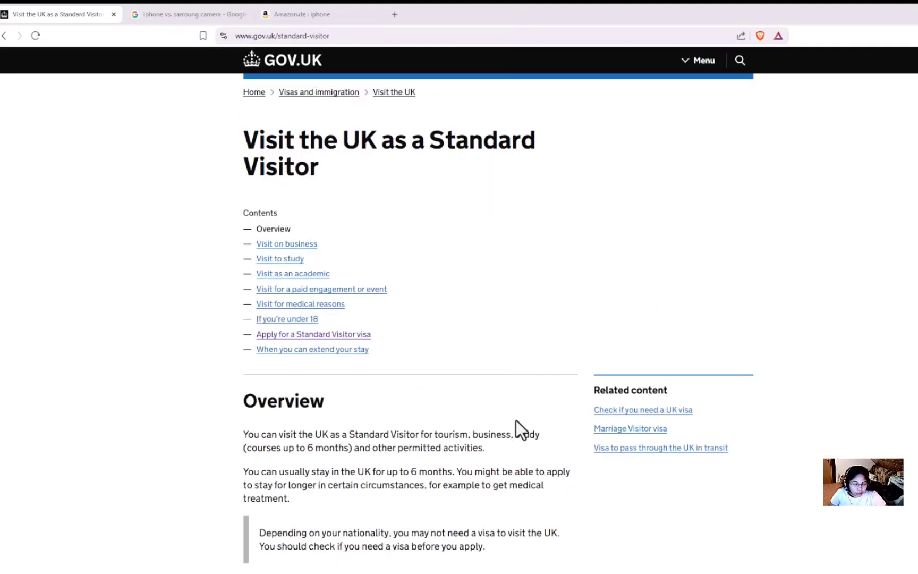
click(290, 334)
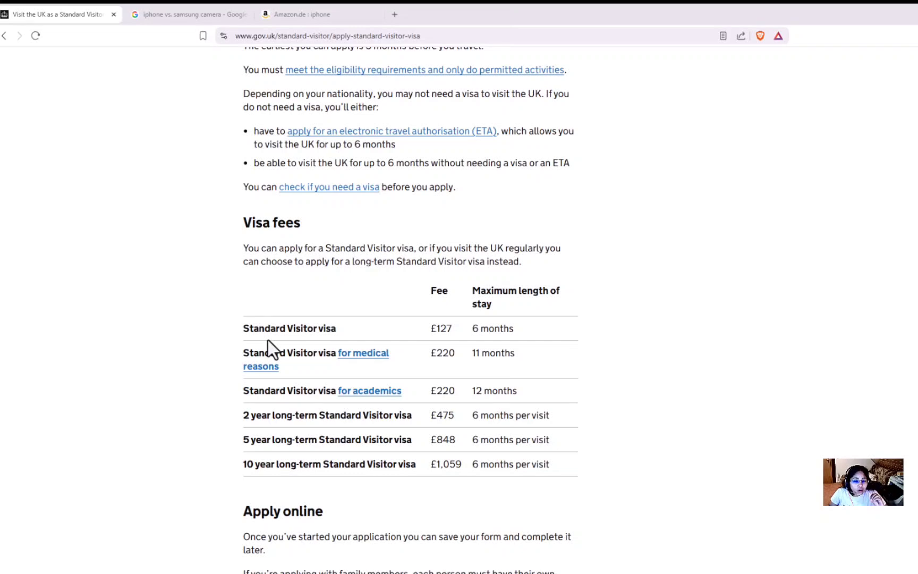
scroll(267, 346, down, 5)
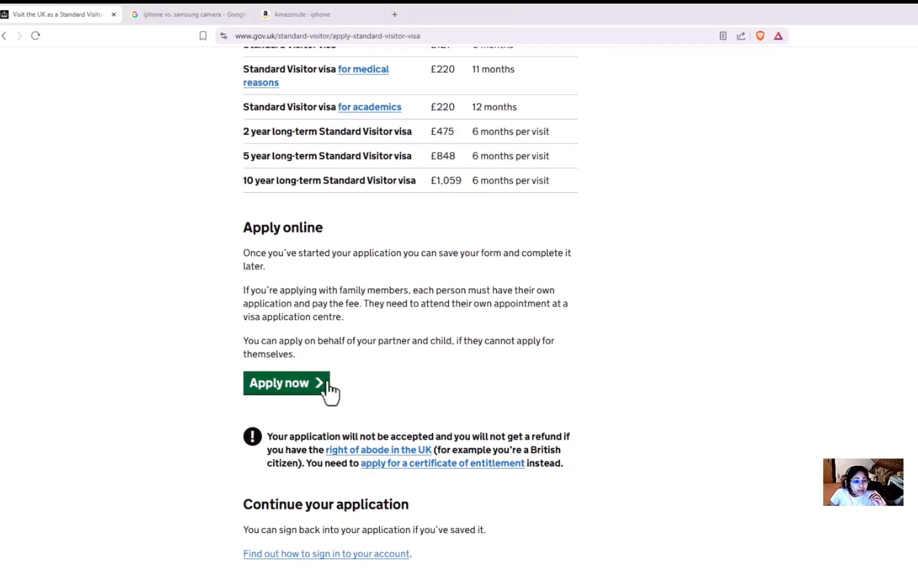
Step: Start the online application with English as the question language
click(283, 529)
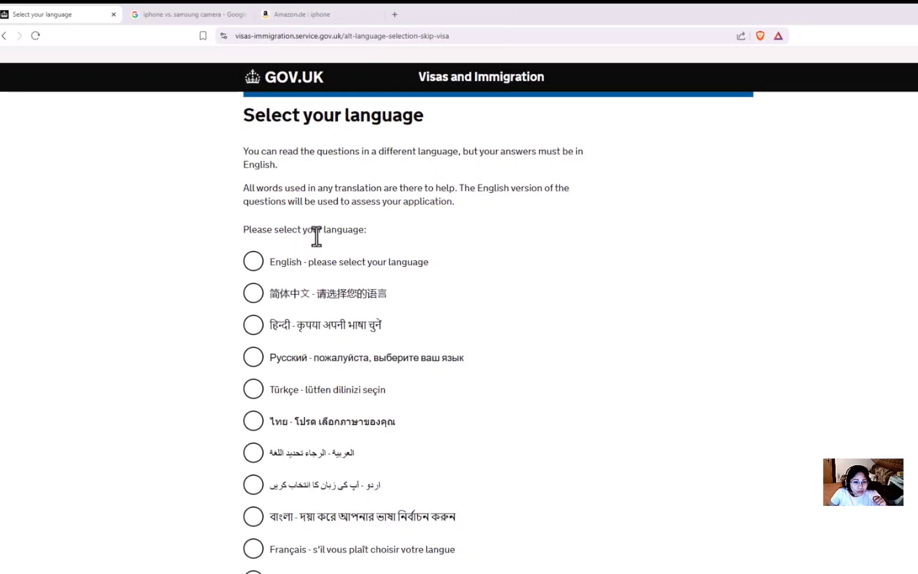
click(254, 265)
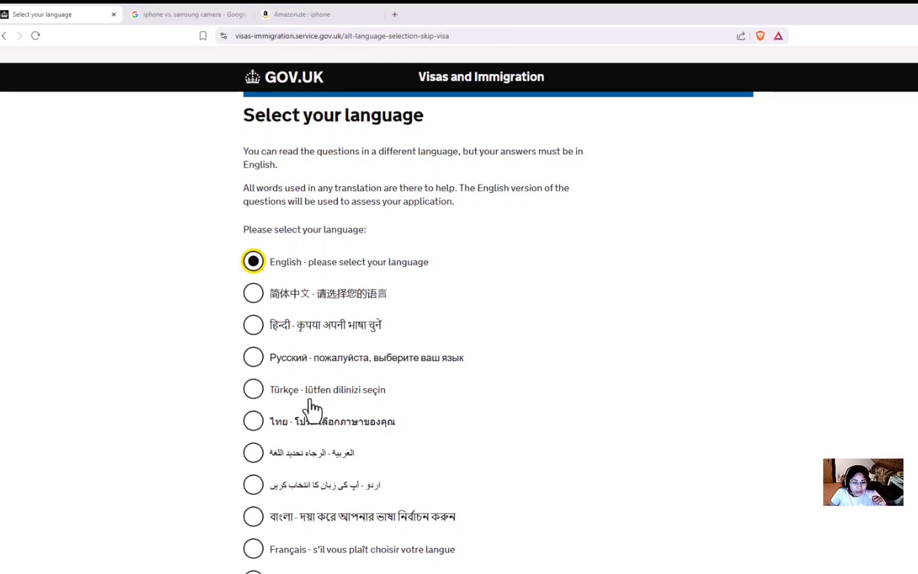
scroll(308, 407, down, 8)
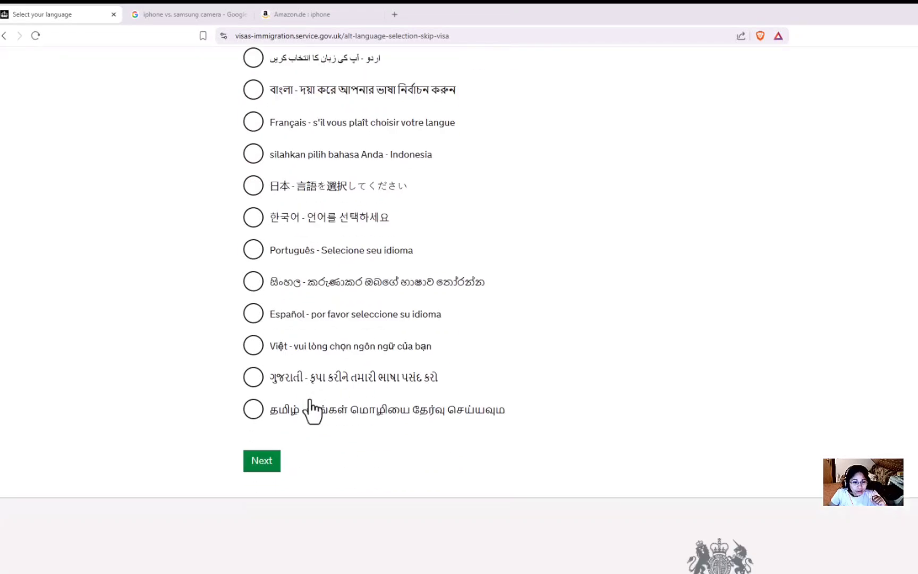
click(266, 469)
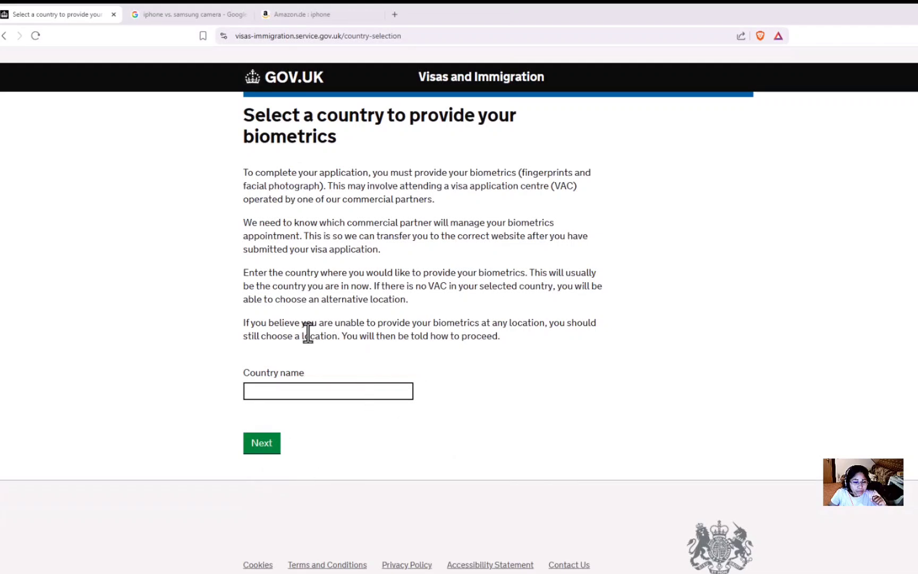
Step: Choose Philippines as the biometrics country and confirm its centre location is identified
click(269, 396)
text(PHI)
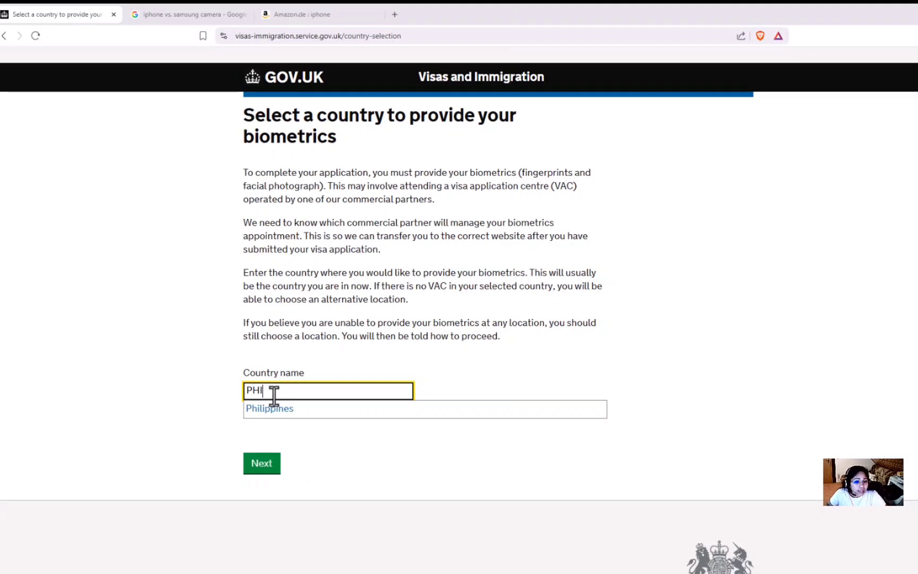
click(273, 413)
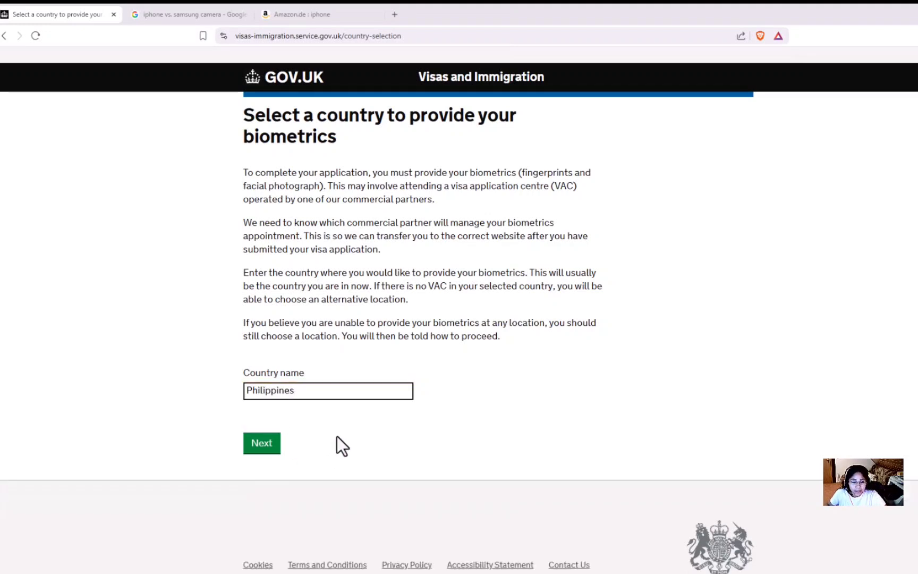
click(265, 446)
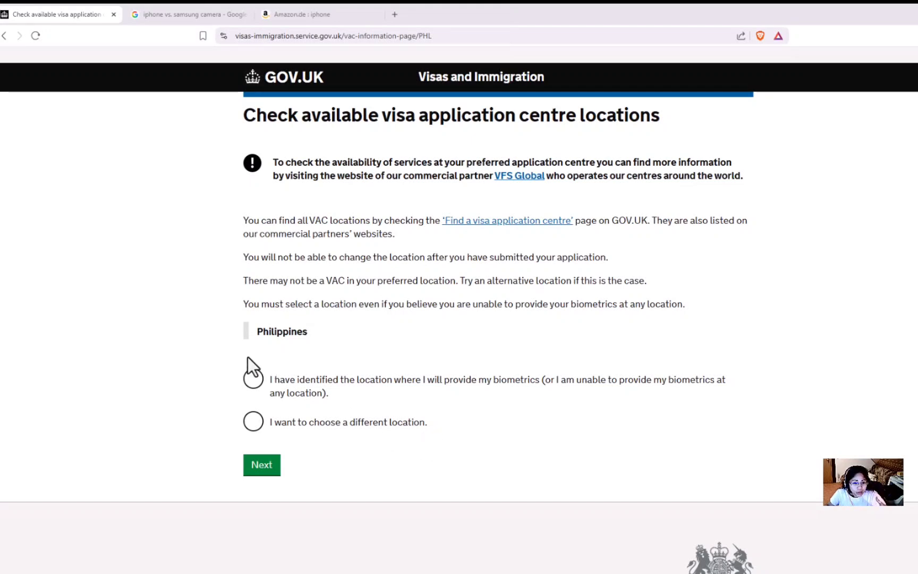
click(254, 382)
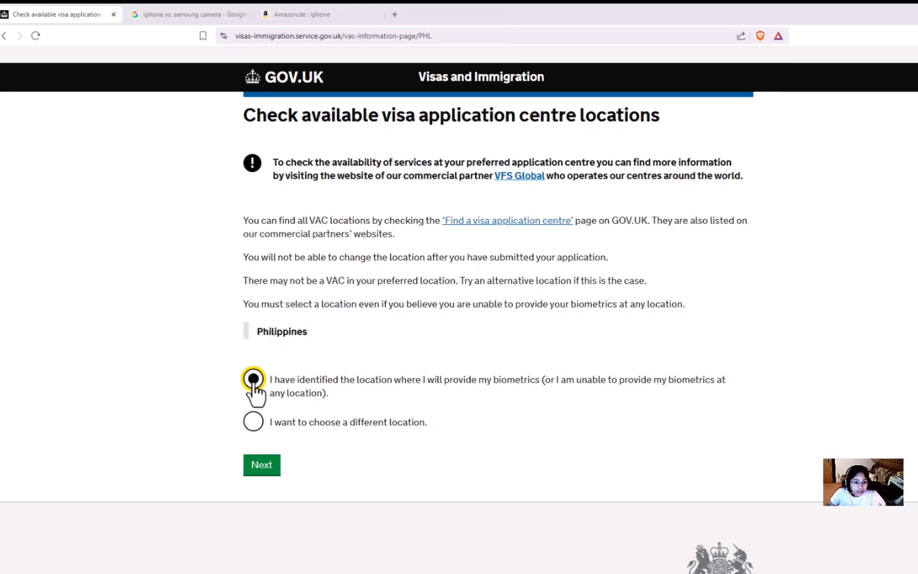
click(265, 476)
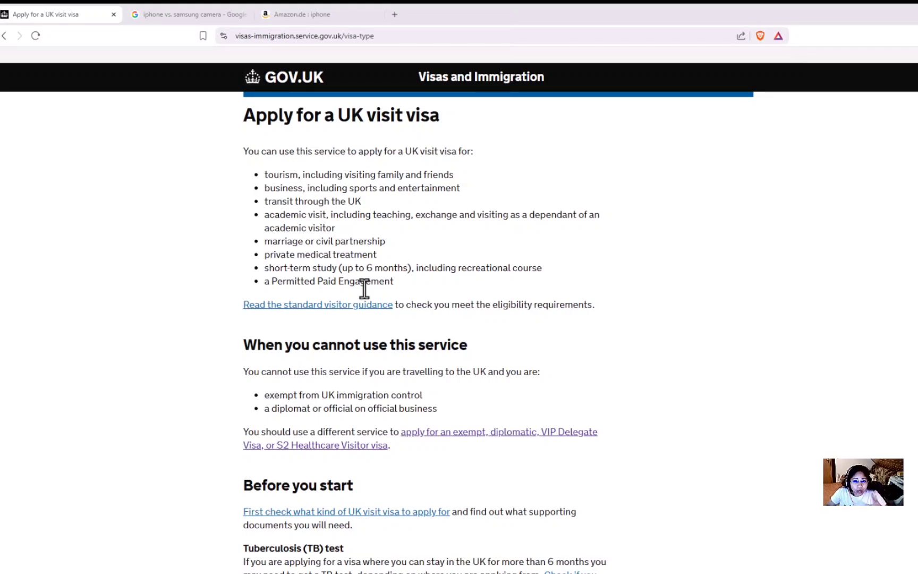
Step: Begin the visit visa application and register the account email and password
scroll(364, 289, down, 10)
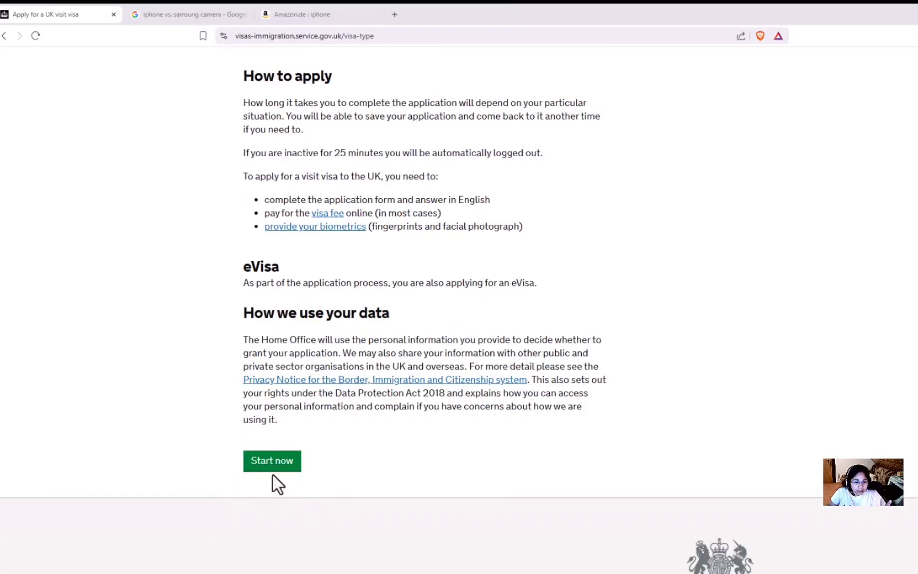
click(272, 468)
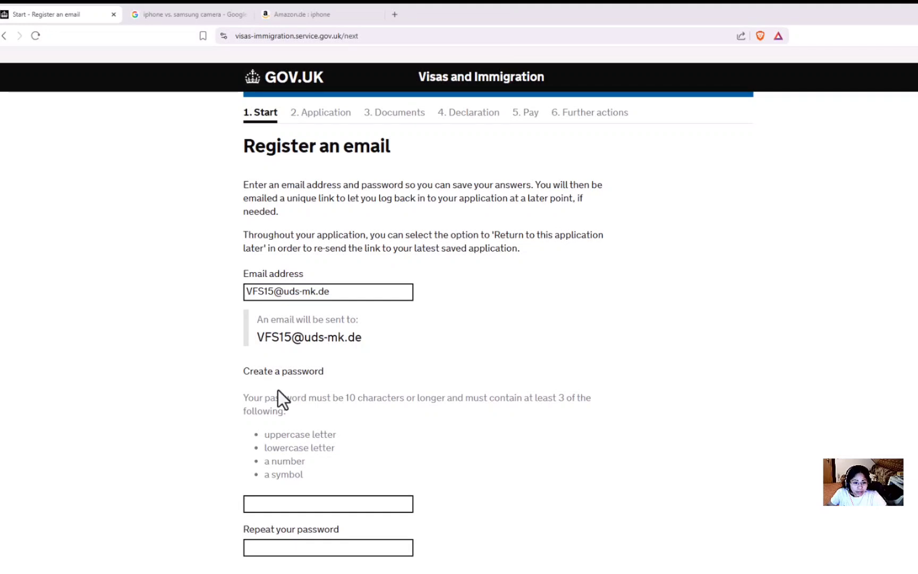
click(363, 504)
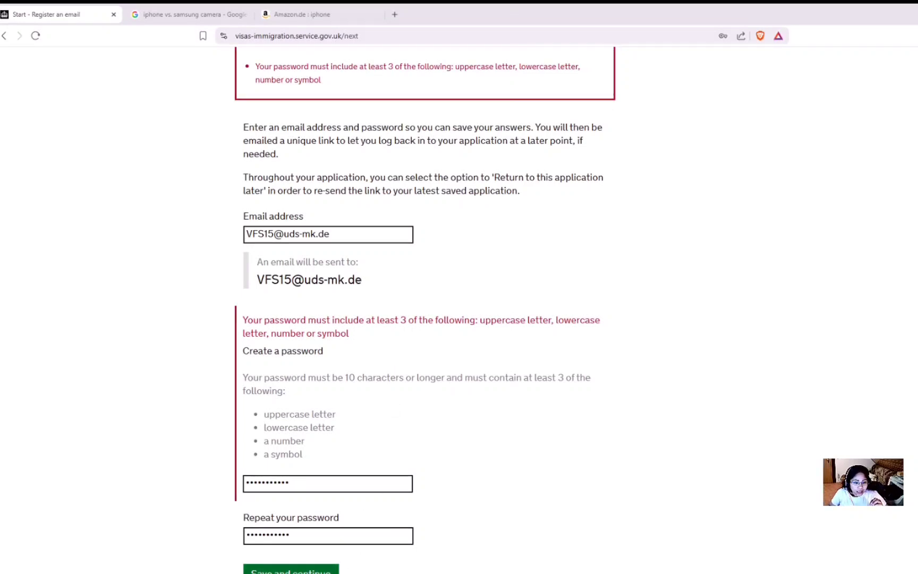
click(291, 568)
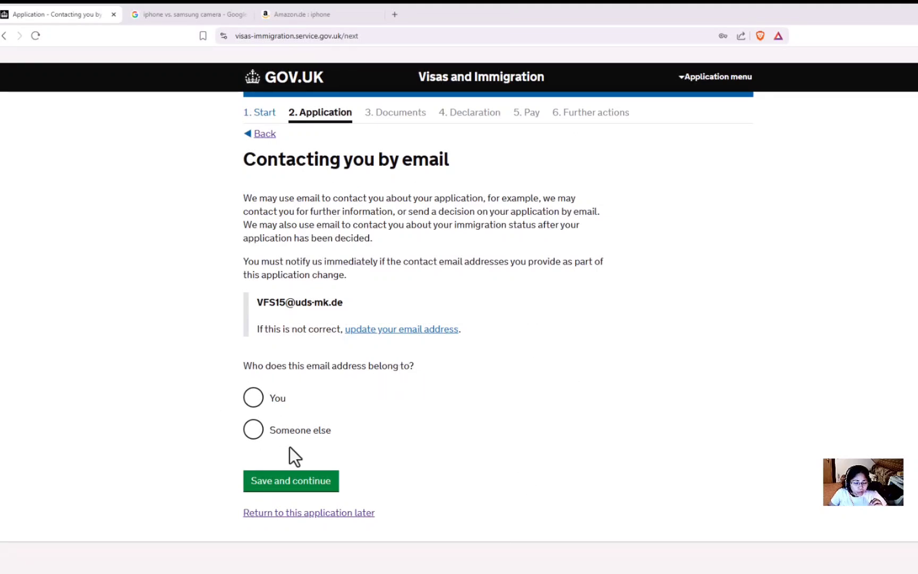
Step: Confirm the email belongs to the applicant and that there is no other email address
click(253, 402)
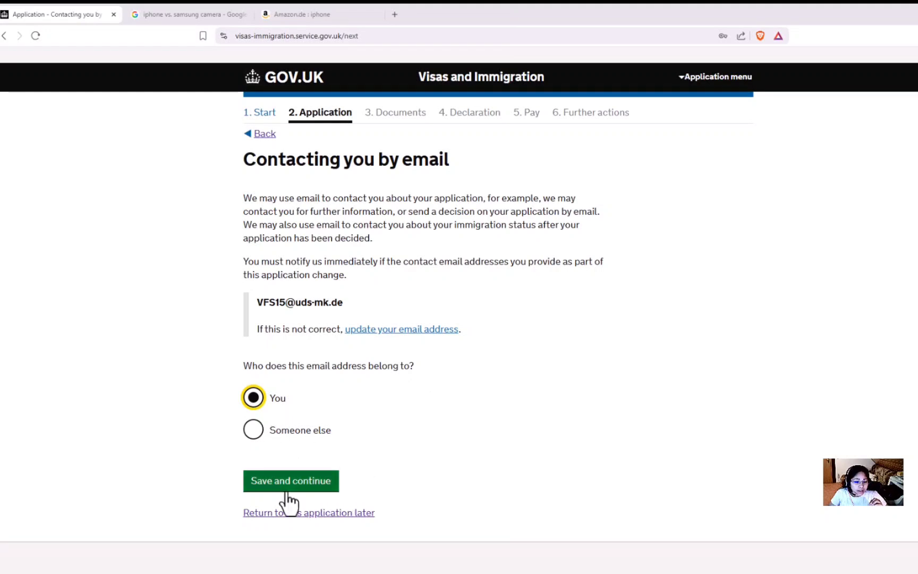
click(307, 487)
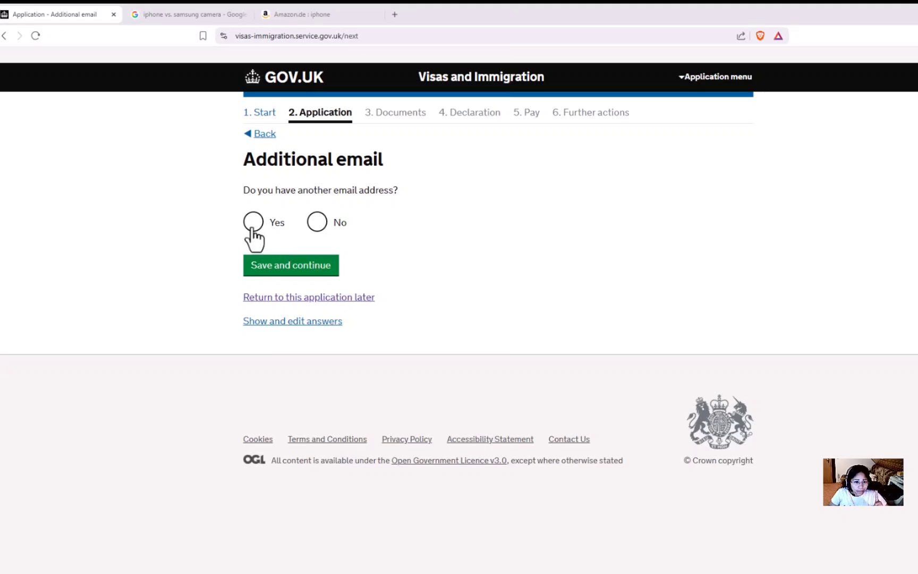
click(317, 223)
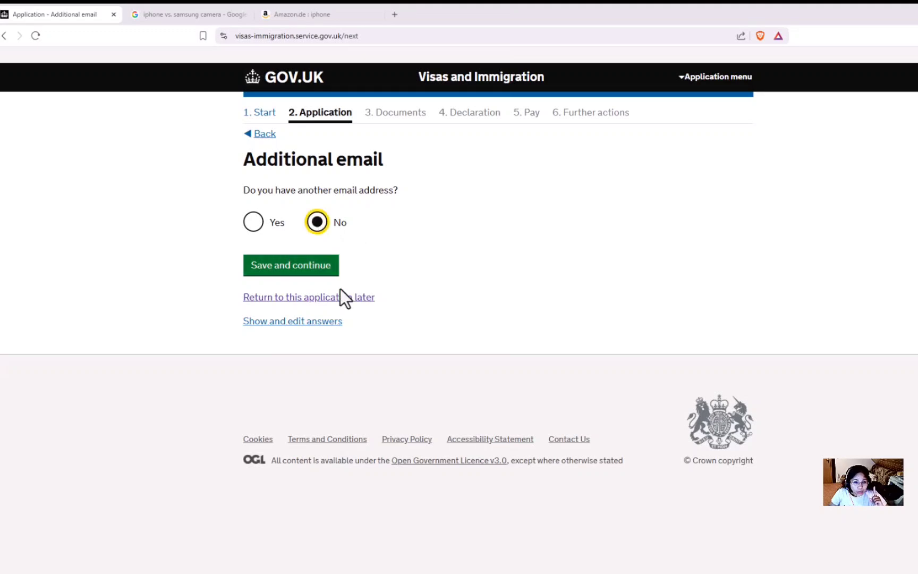
click(299, 271)
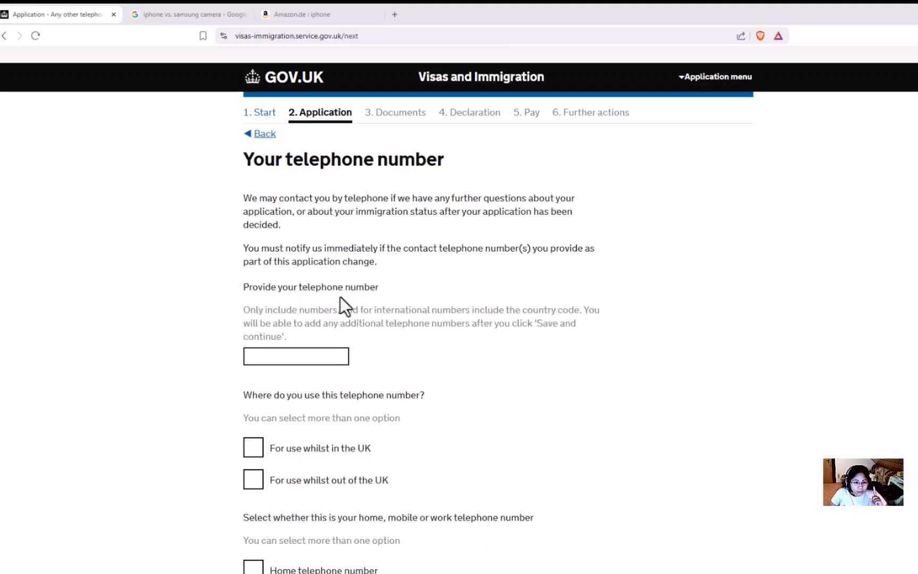
Step: Save the applicant's mobile number as used both in and outside the UK
click(302, 357)
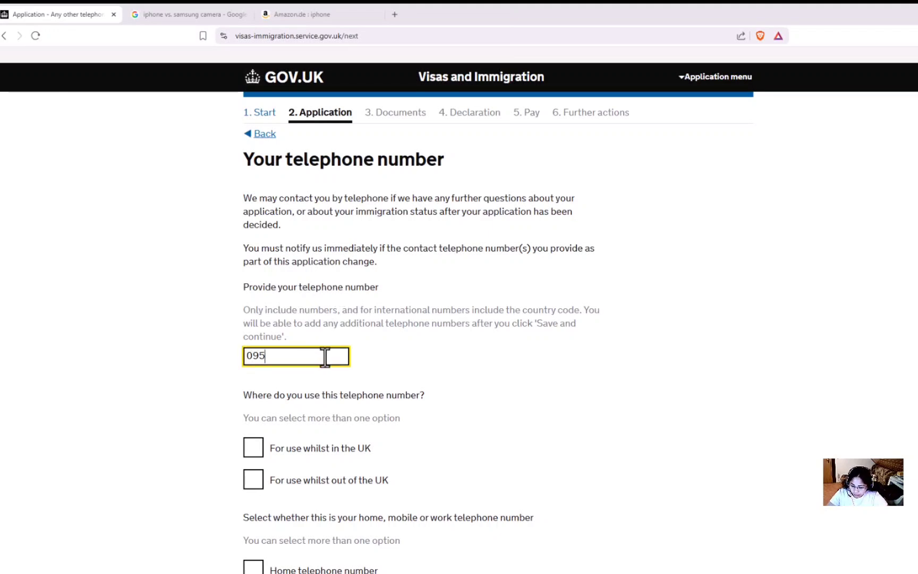
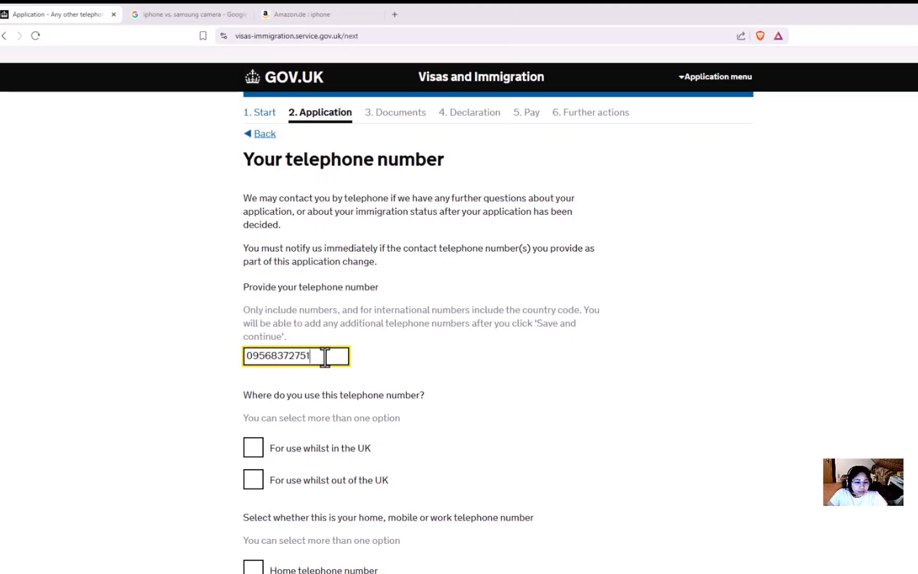
click(282, 274)
scroll(282, 275, down, 3)
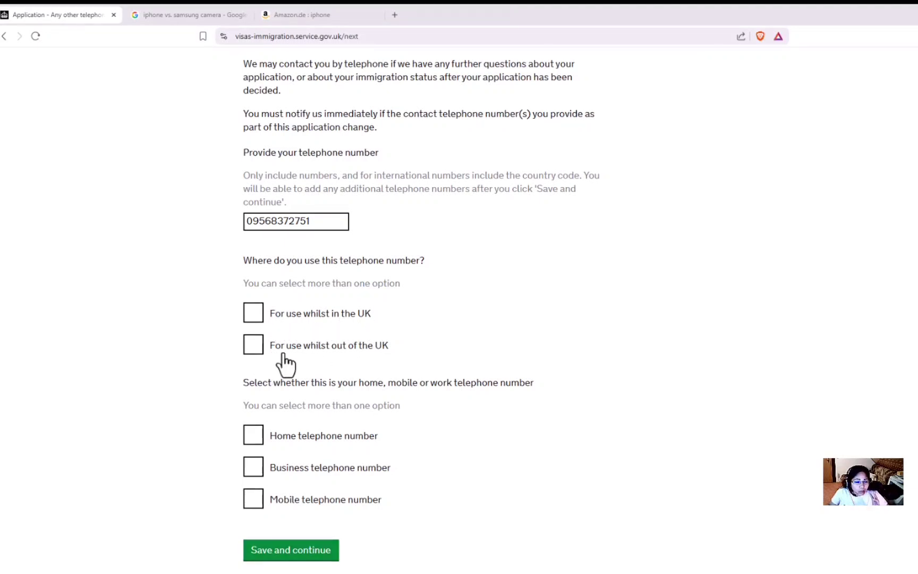
click(257, 317)
click(254, 346)
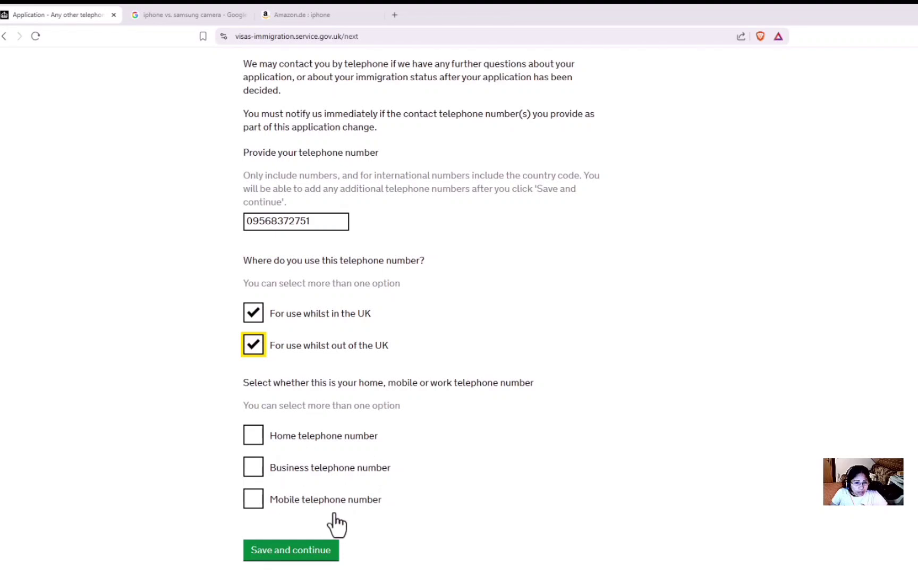
click(260, 506)
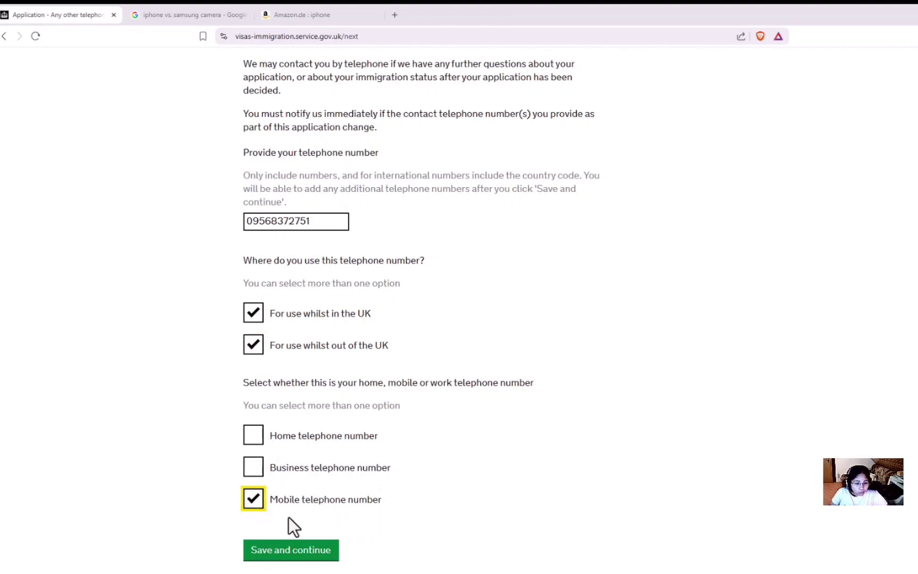
click(315, 555)
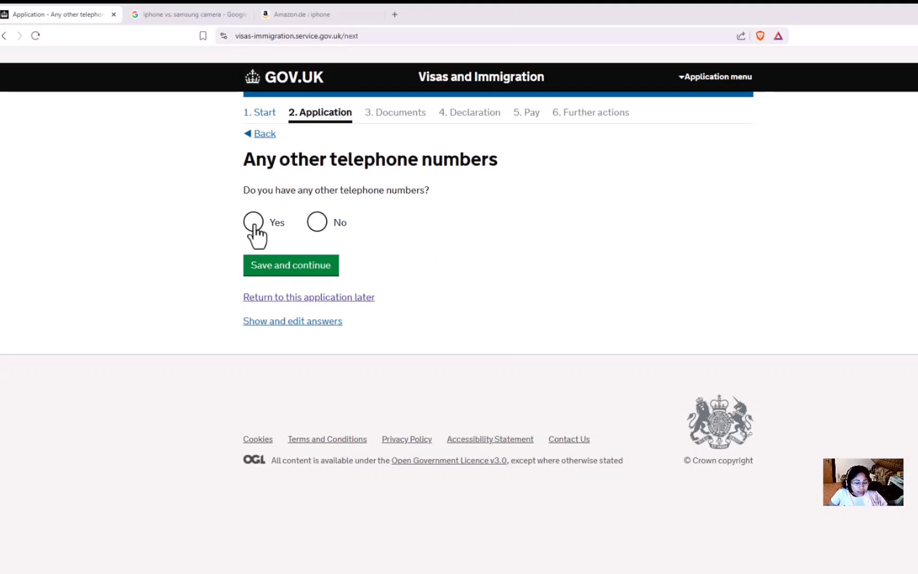
Step: Answer No to other telephone numbers and choose contact by both telephone call and SMS
click(317, 228)
click(319, 270)
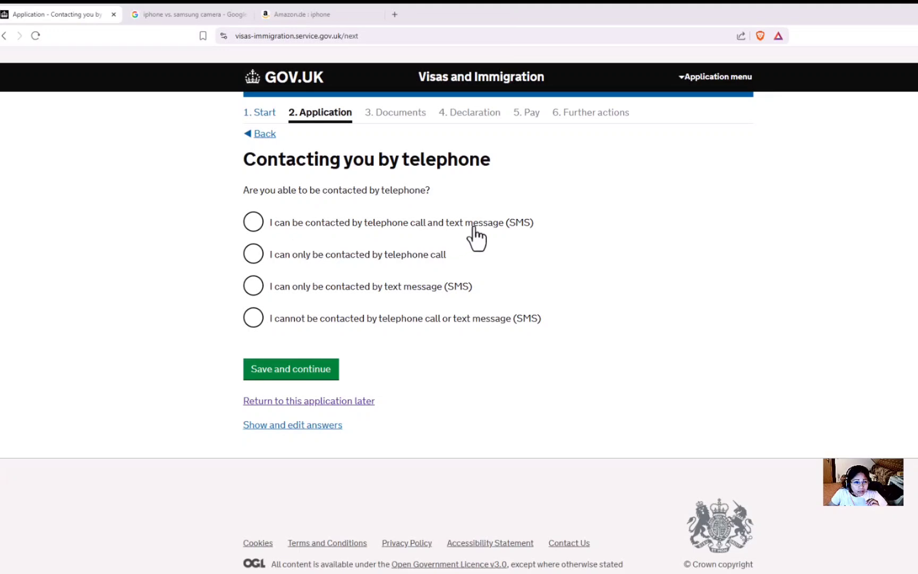
click(258, 226)
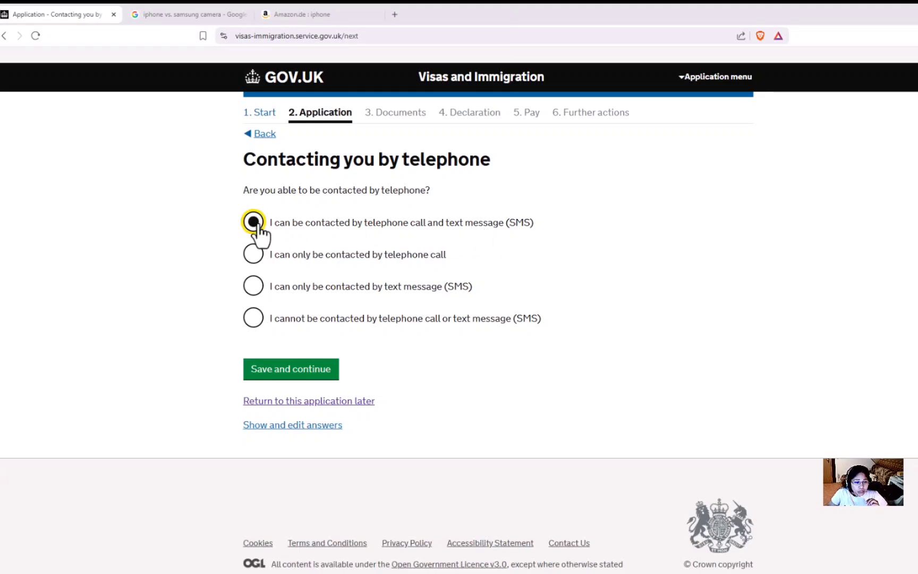
click(297, 374)
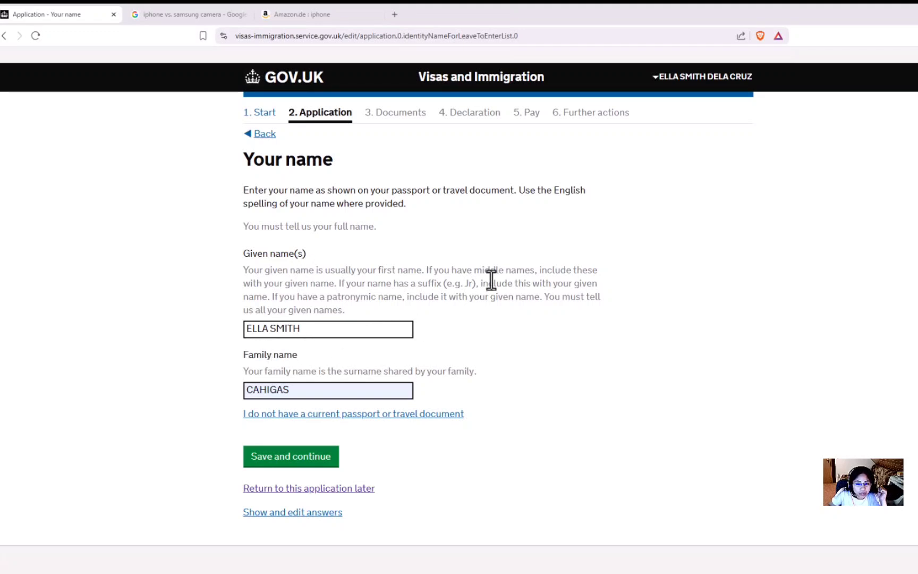
Step: Check the given name and family name fields and save the applicant's name
drag(475, 275, 520, 283)
click(316, 346)
click(335, 329)
click(332, 375)
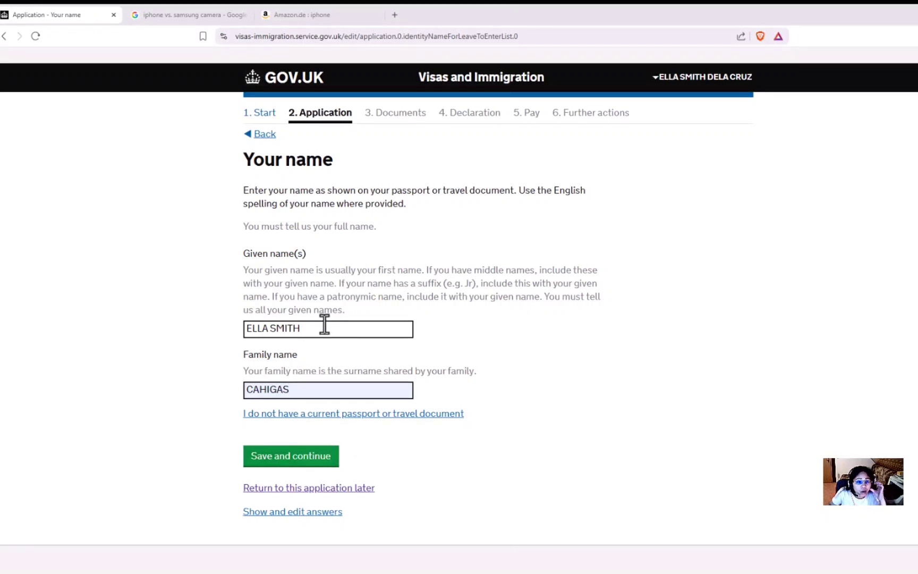
click(309, 462)
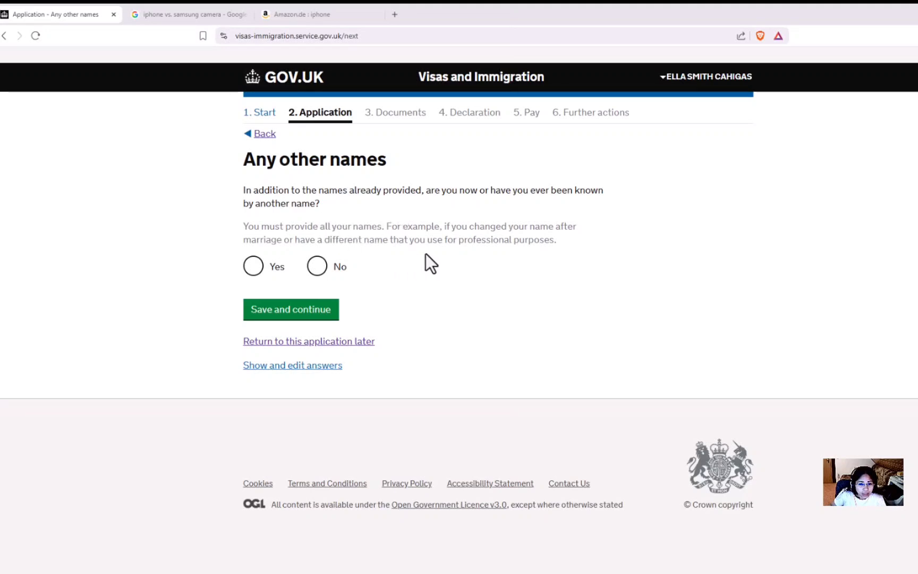
Step: Answer No to other names, then save sex as Female and relationship status as Single
click(321, 273)
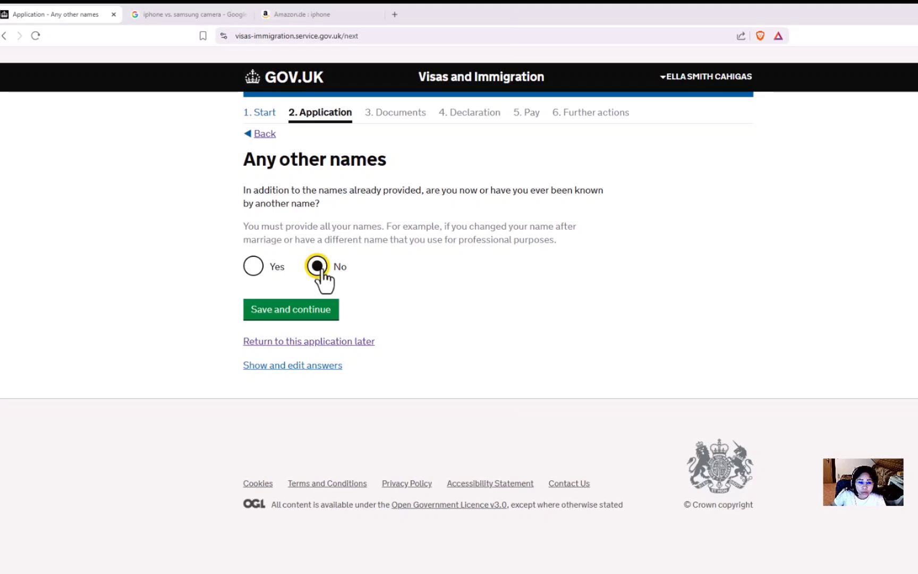
click(296, 313)
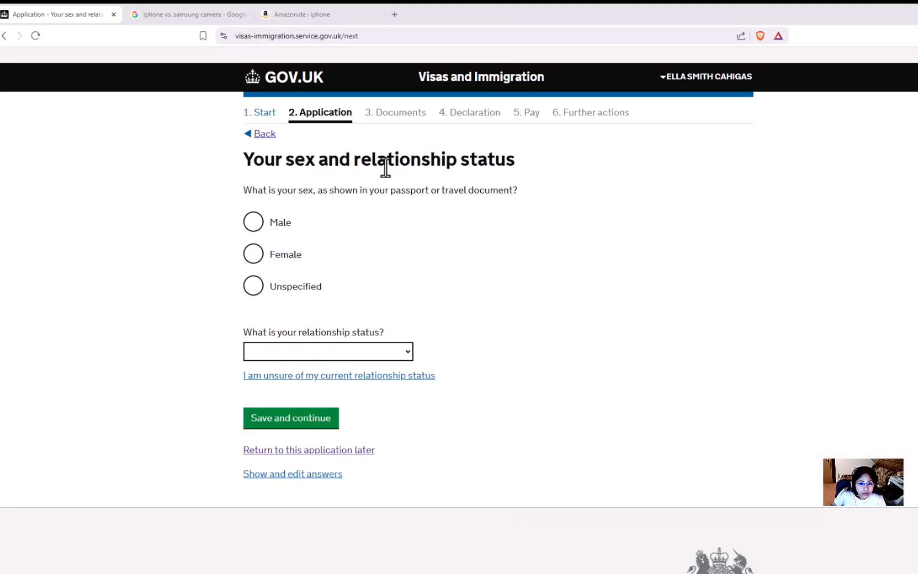
click(253, 257)
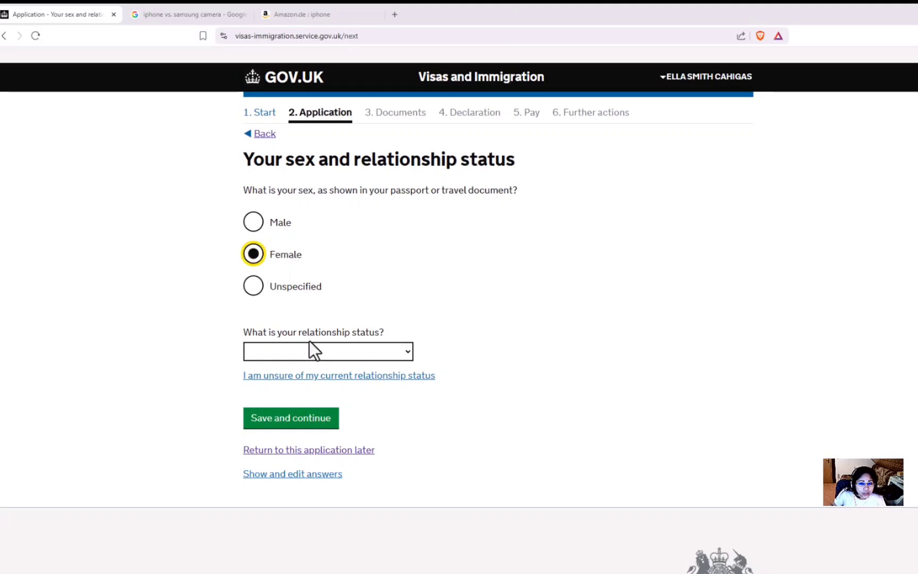
click(361, 348)
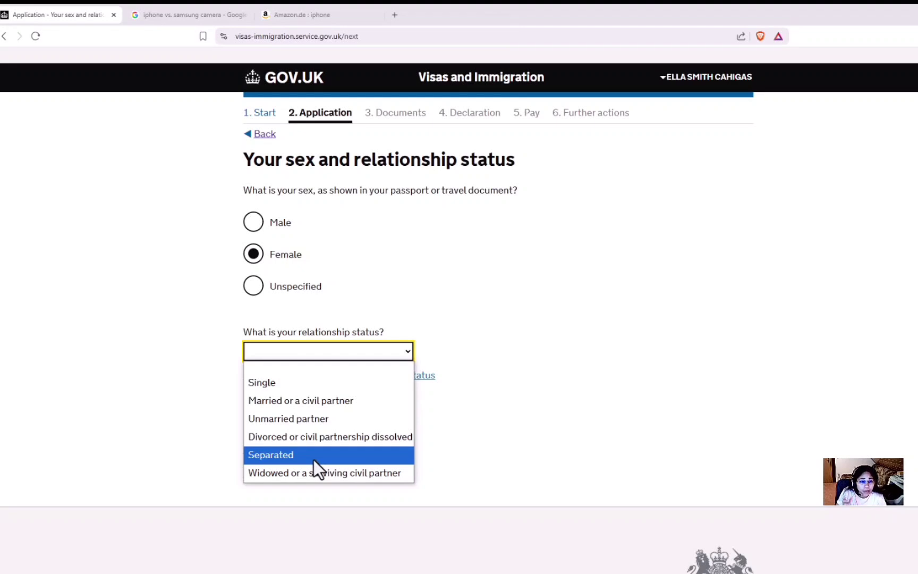
click(267, 381)
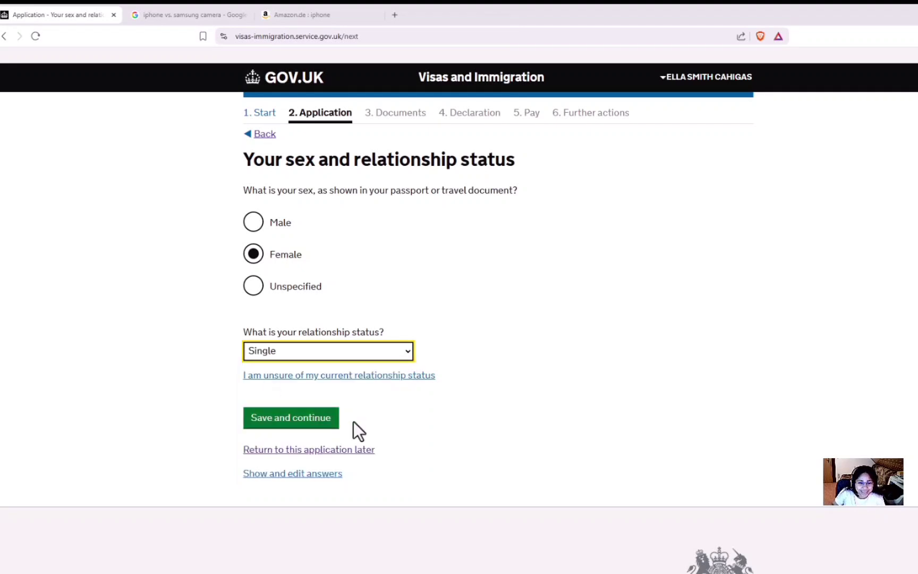
click(292, 419)
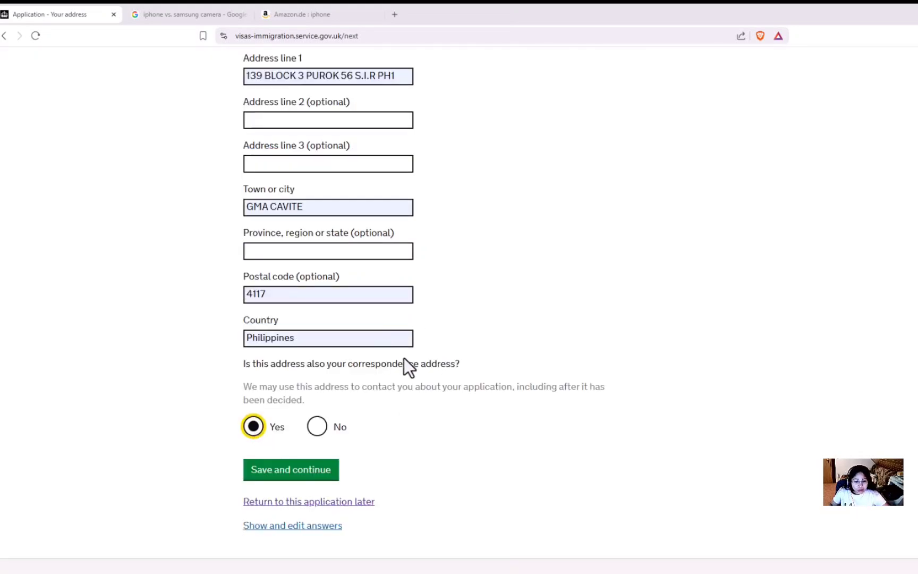
Step: Save the address and record 20 years lived there
click(298, 479)
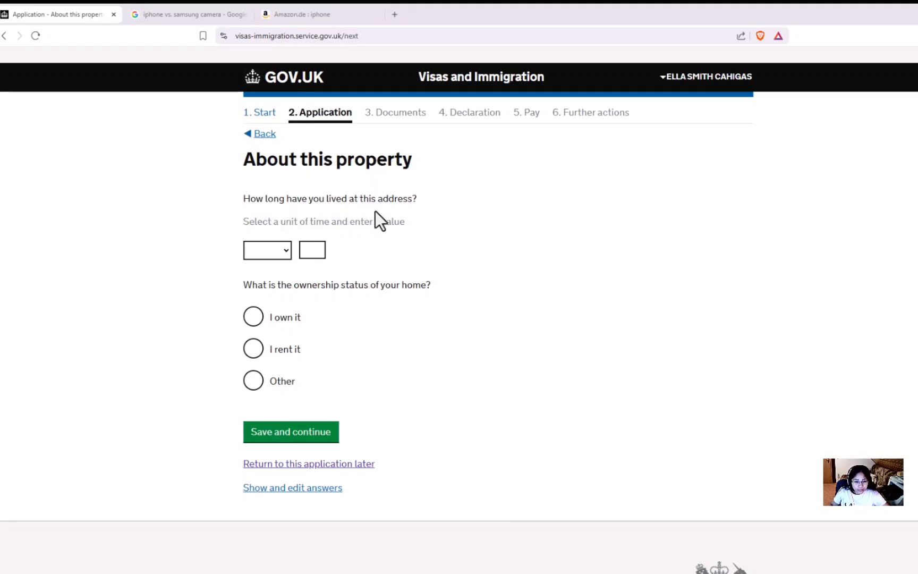
click(287, 251)
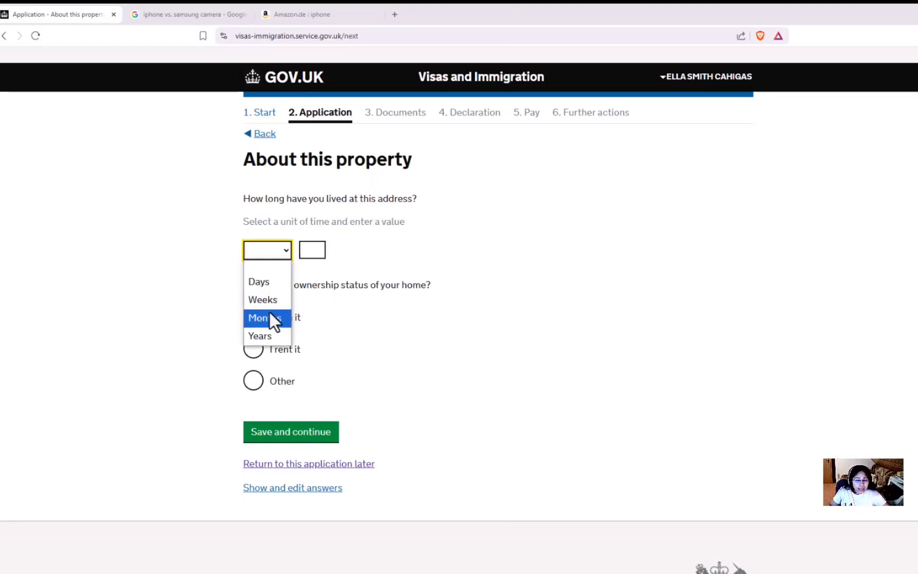
click(264, 336)
click(320, 249)
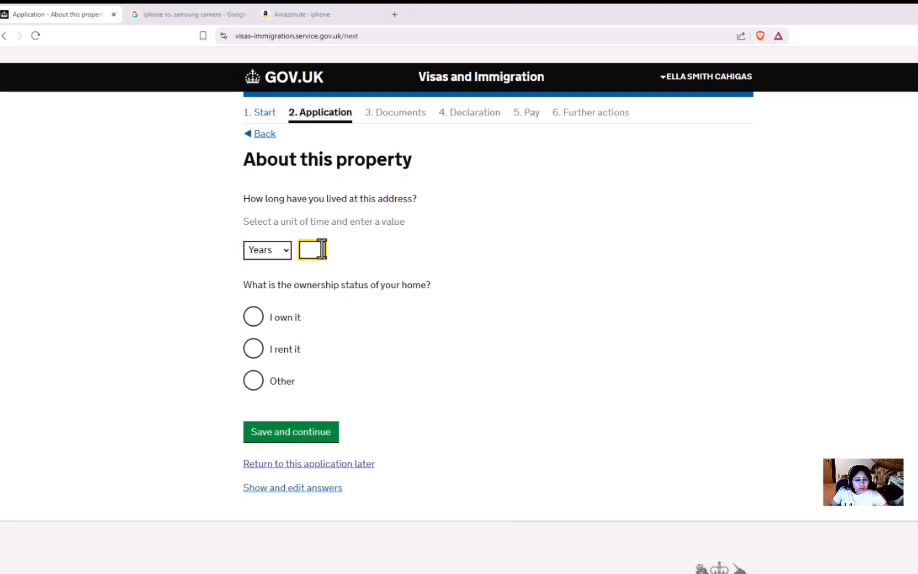
text(20)
click(362, 261)
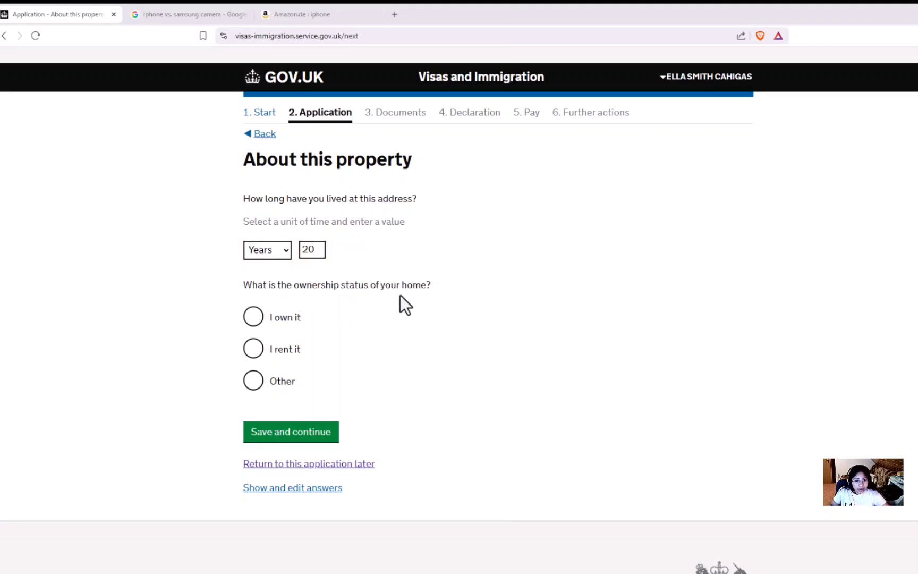
Step: Set home ownership to 'I own it' and save the property details
click(252, 317)
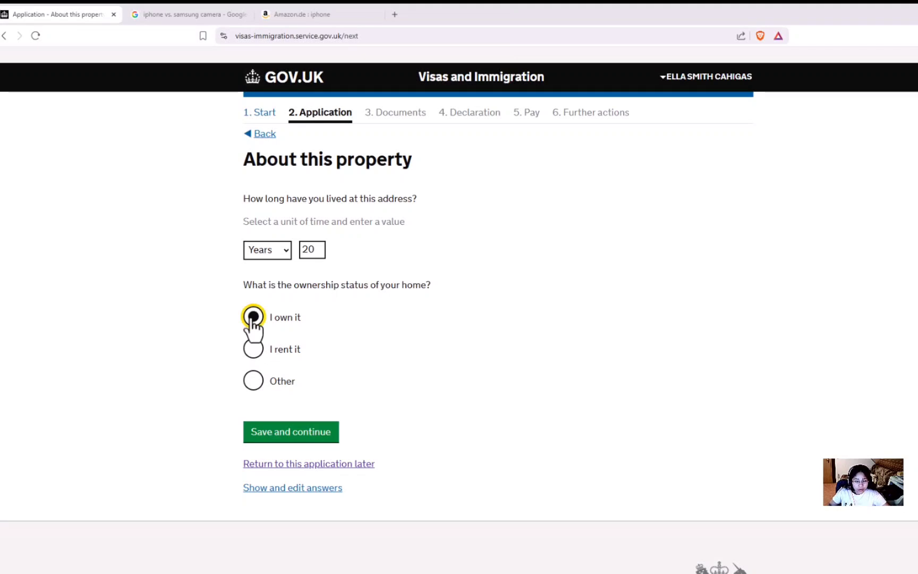
click(254, 352)
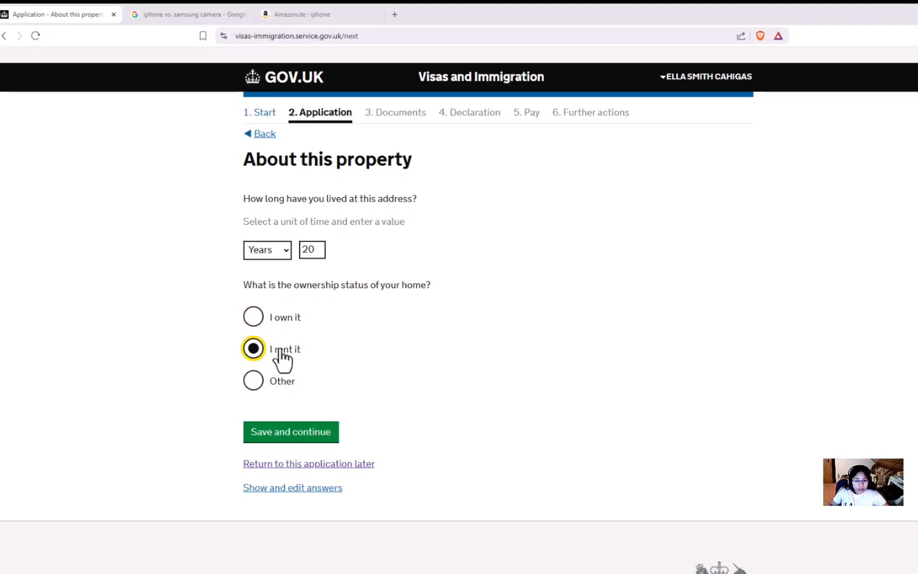
click(256, 383)
key(Tab)
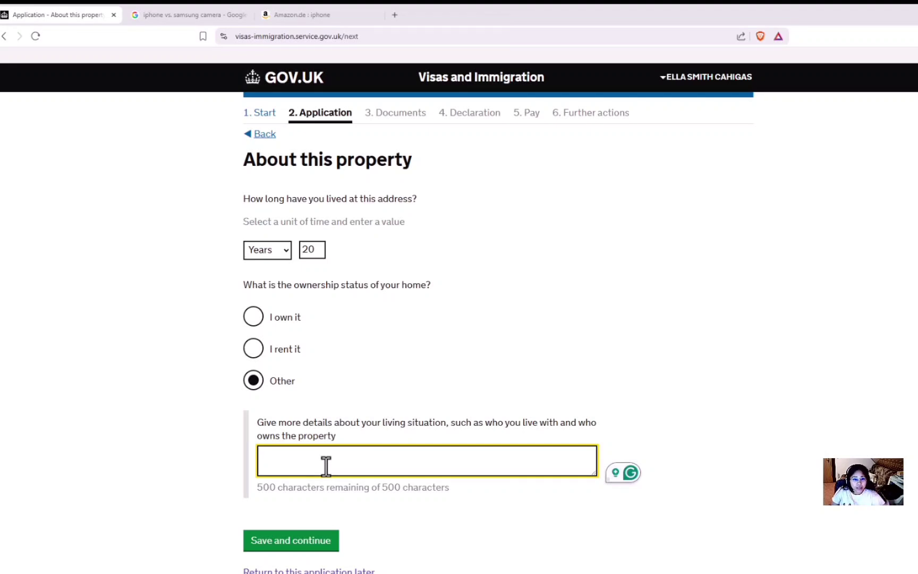
click(265, 325)
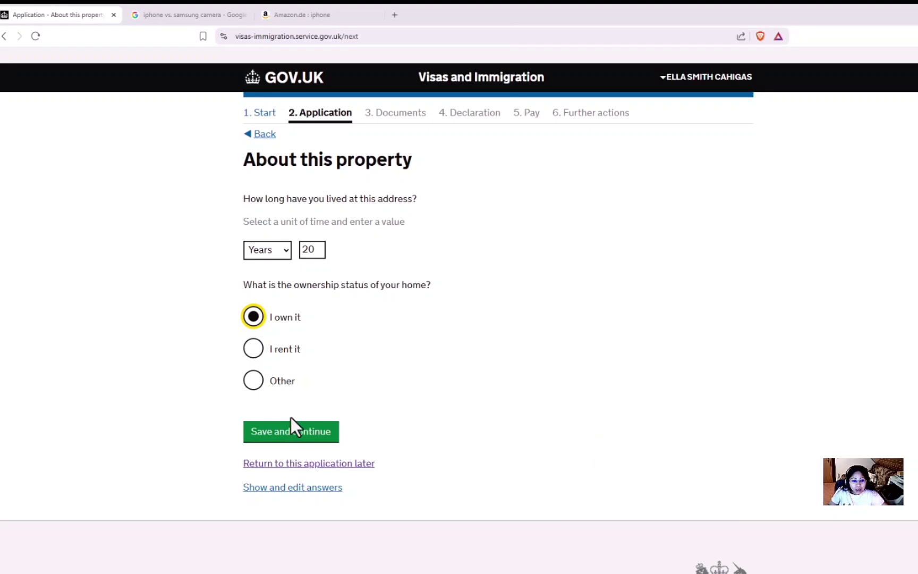
click(257, 365)
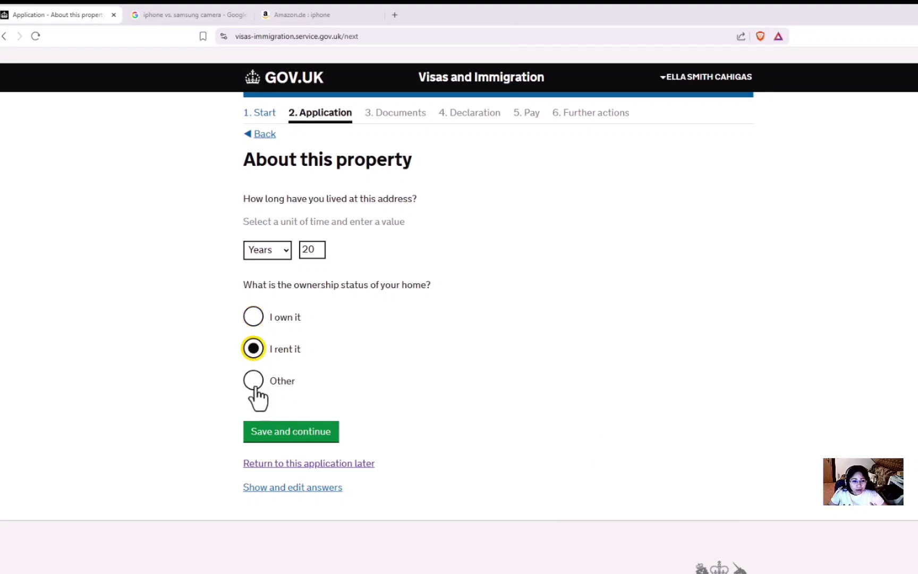
click(256, 319)
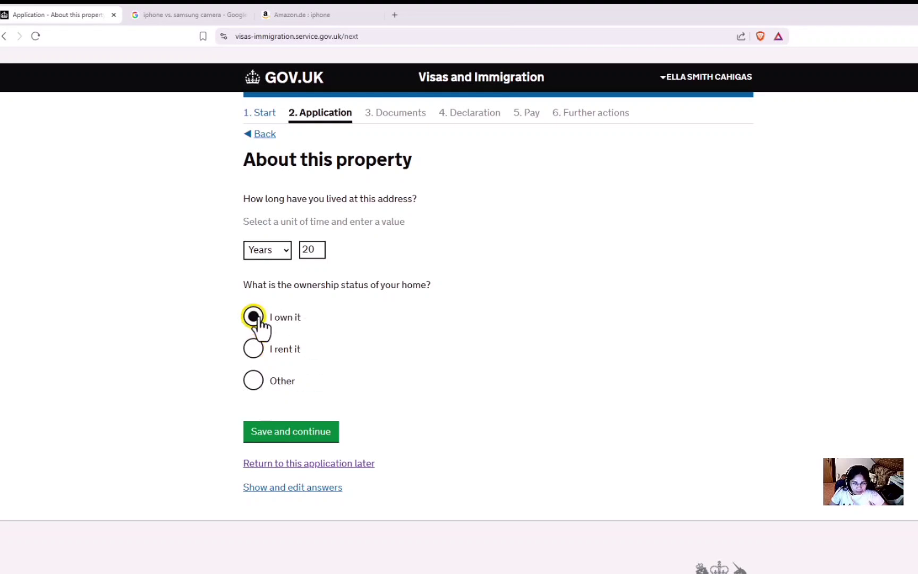
click(275, 436)
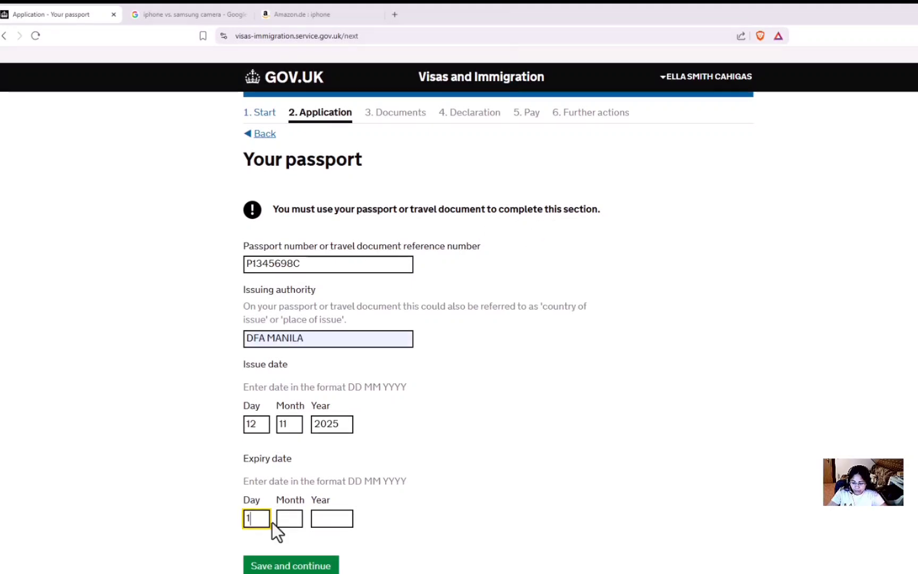
Step: Finish the passport dates, issued 12 11 2022 and expiring 11 11 2032, and save
text(1)
click(287, 518)
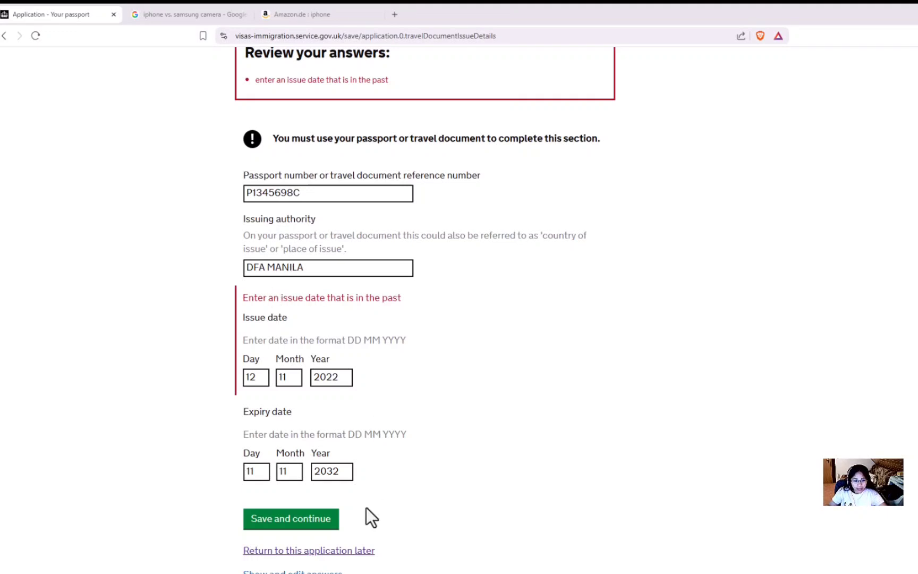
click(289, 526)
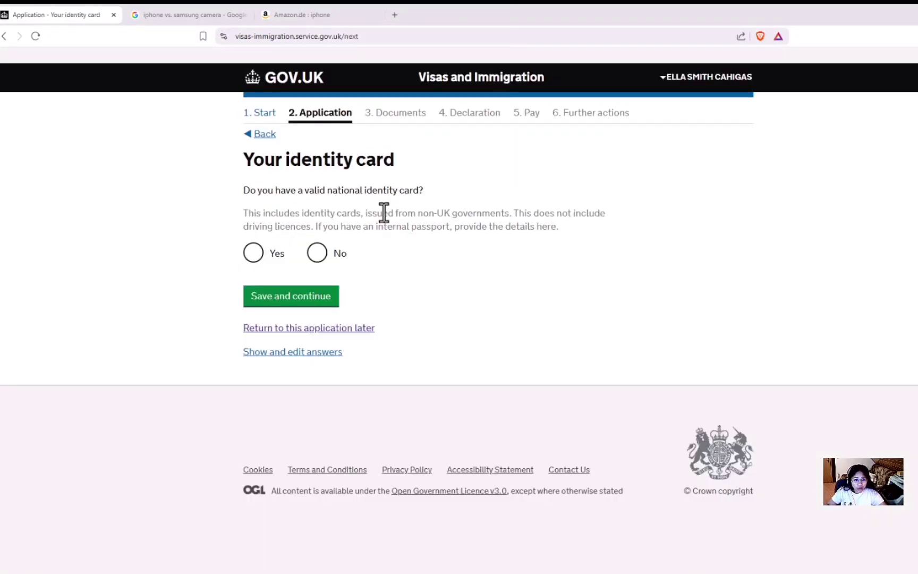
Step: Declare a national identity card and autofill its number and PHILIPPINES issuing authority
click(254, 254)
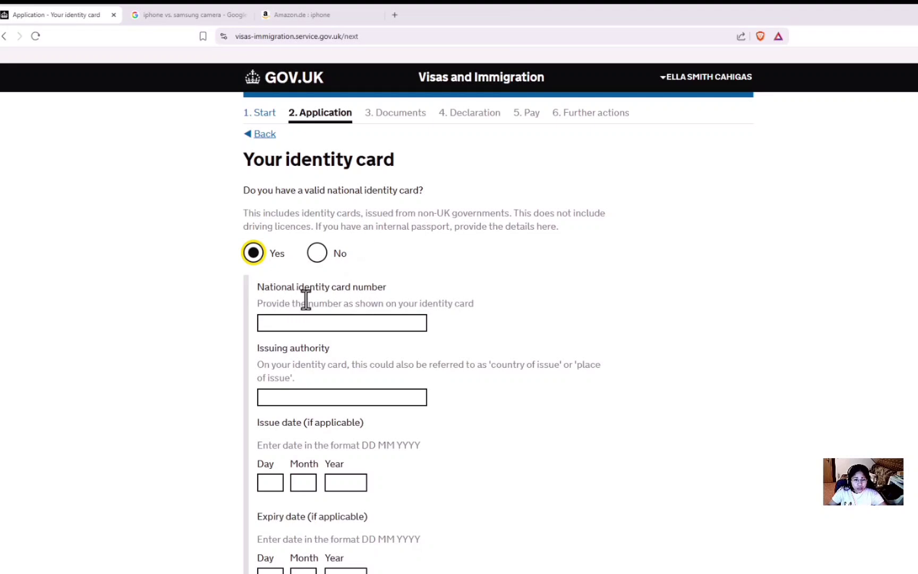
click(305, 323)
click(340, 362)
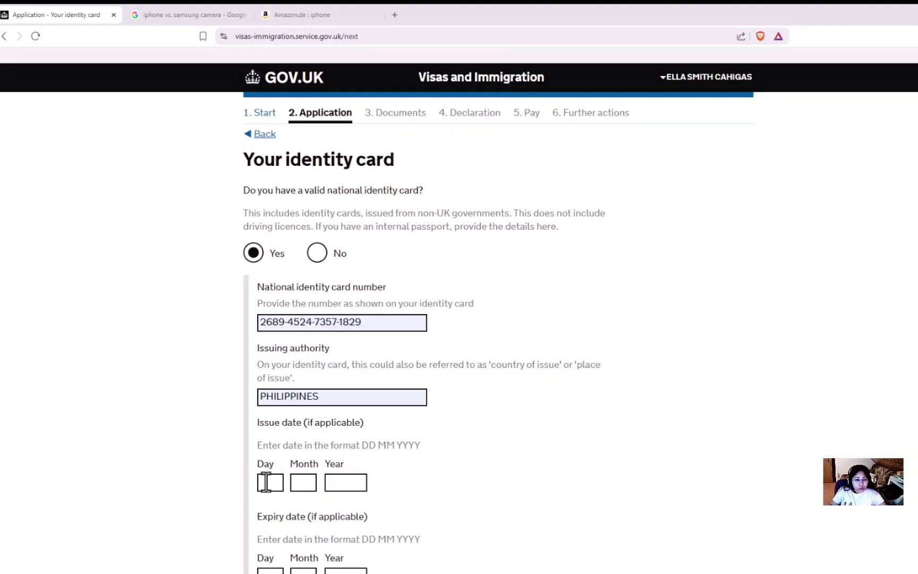
Step: Enter the card's issue date 12 05 2023 and save the identity card details
click(280, 483)
text(1)
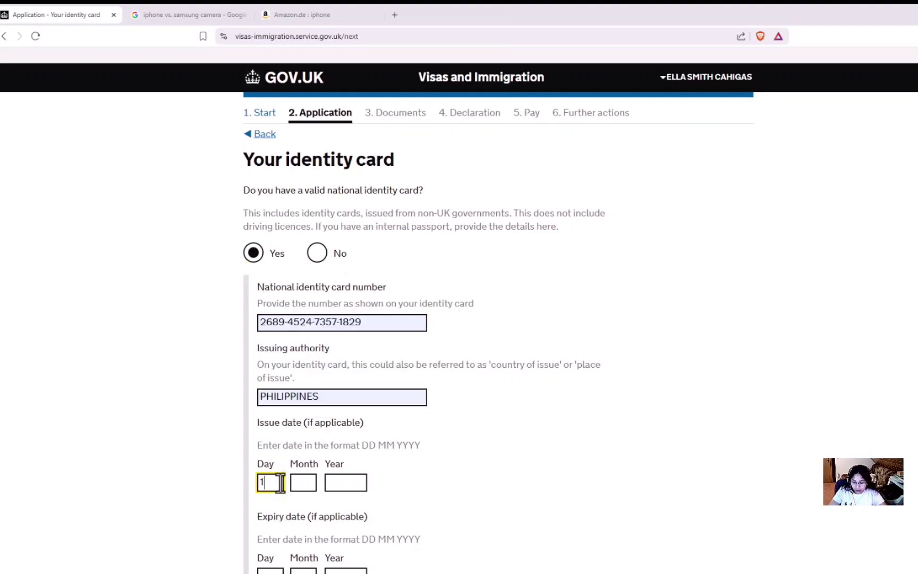
text(2)
click(304, 480)
text(0)
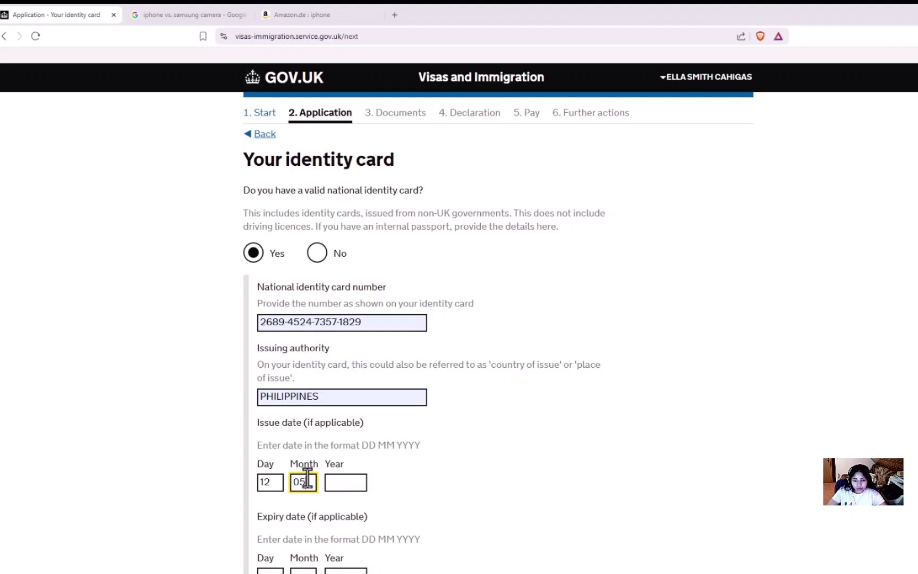
text(5)
click(347, 481)
text(202)
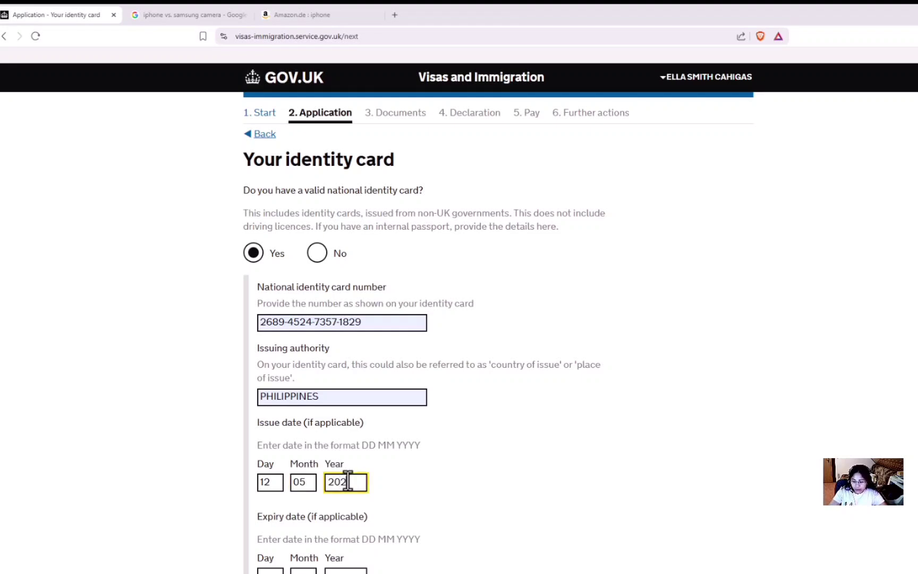
click(461, 499)
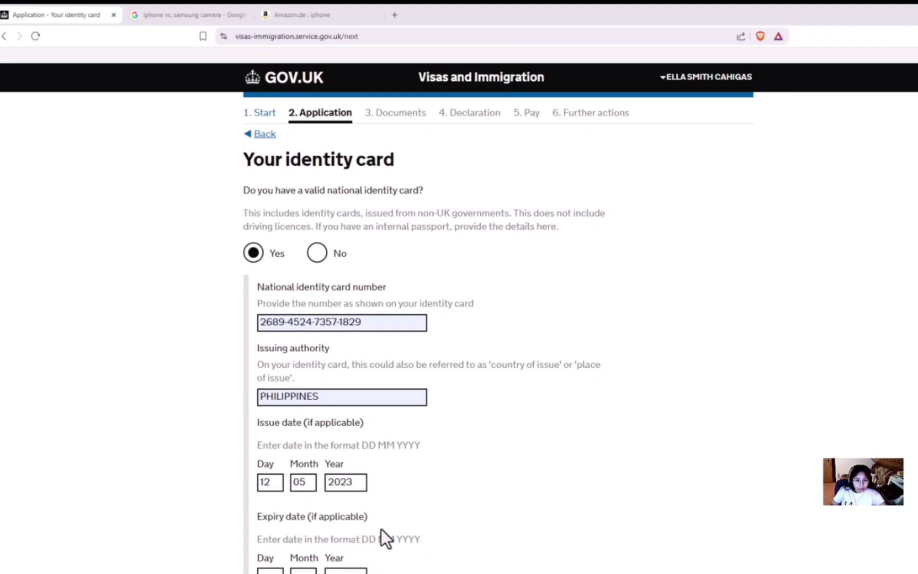
scroll(385, 526, down, 3)
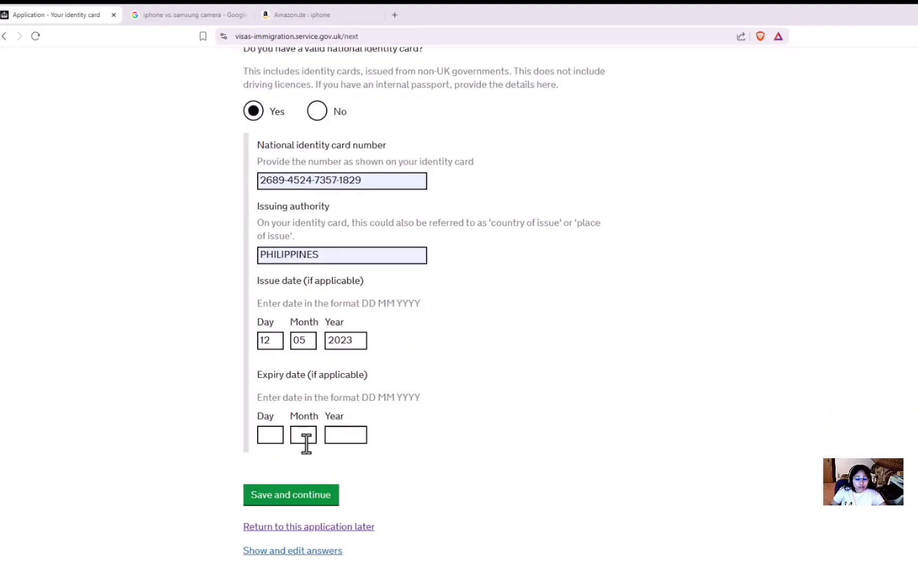
click(297, 495)
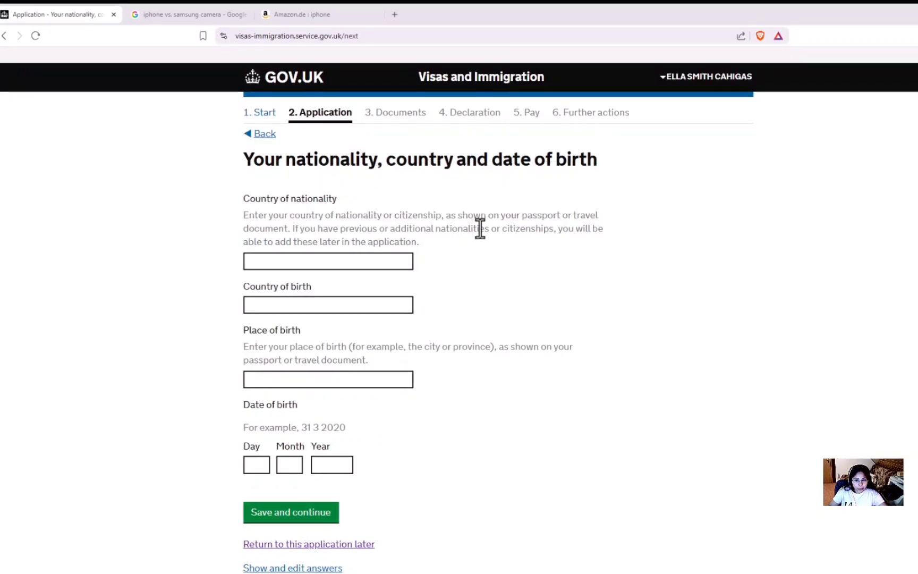
Step: Set nationality and country of birth to Philippines and place of birth to VIRAC CATANDUANES
click(285, 261)
text(PHI)
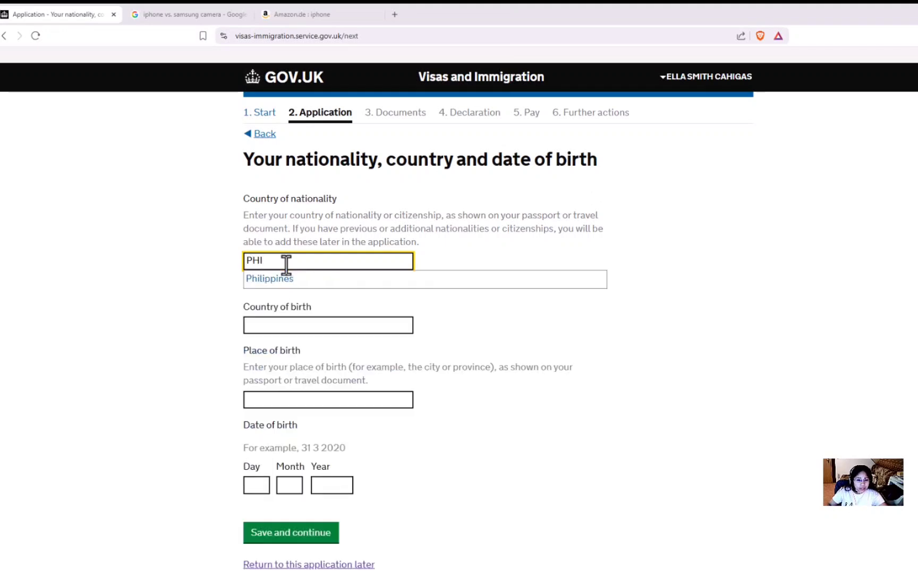
click(286, 278)
click(297, 307)
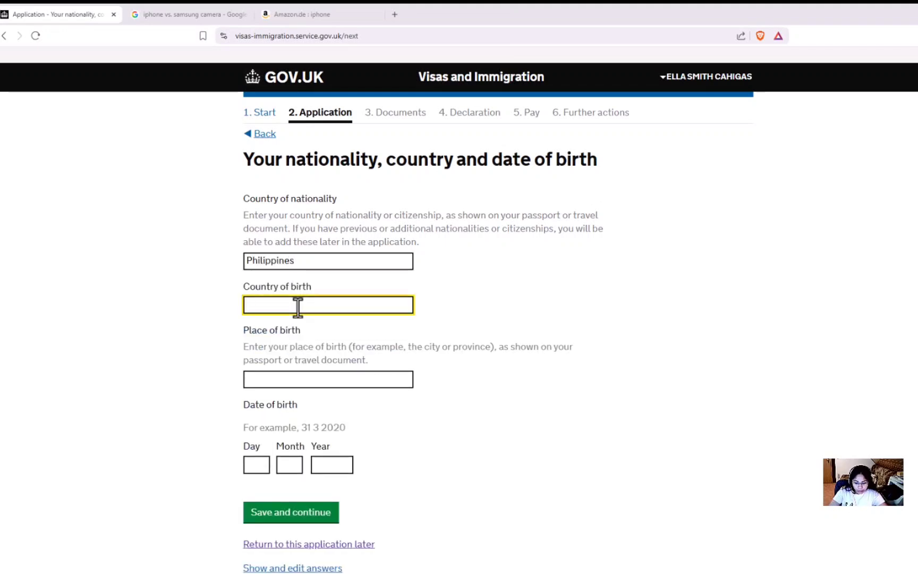
text(PHILI)
click(290, 323)
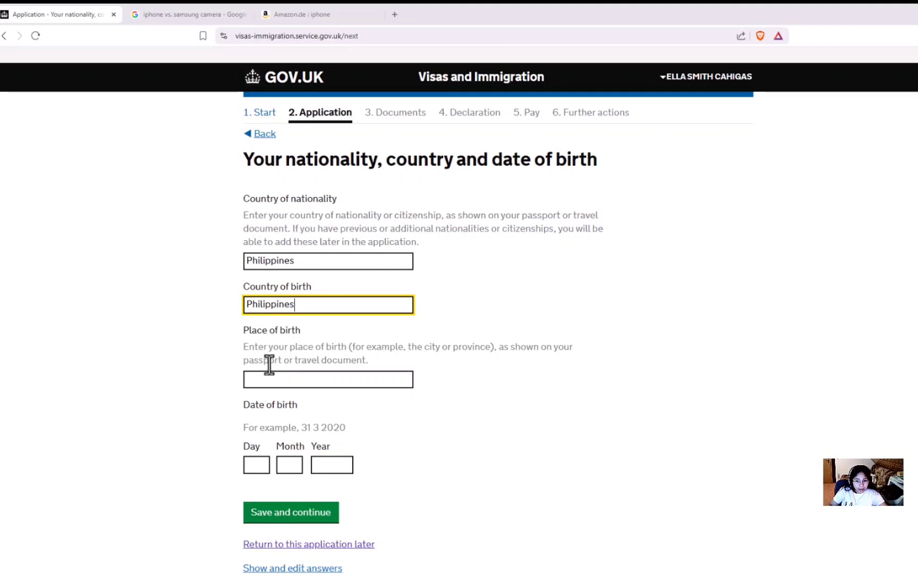
click(306, 380)
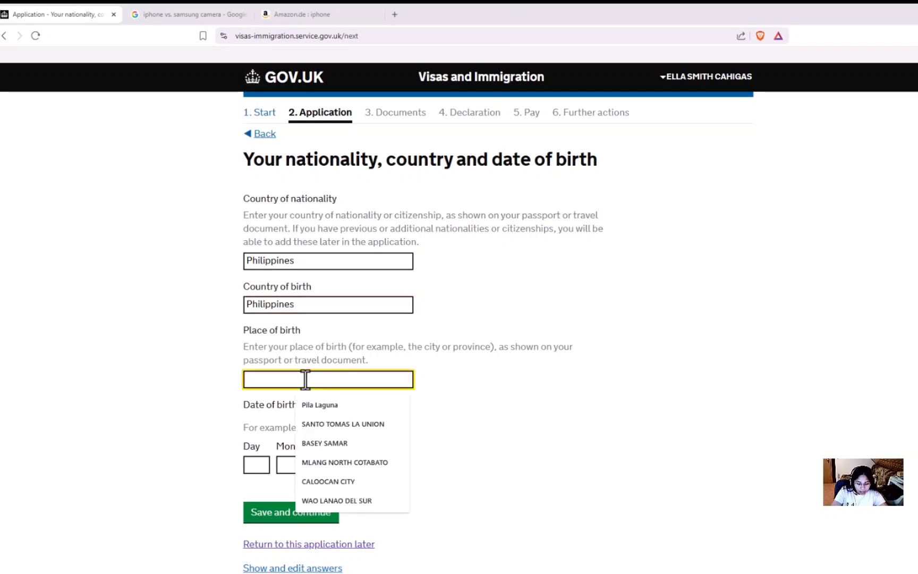
text(VIRAC)
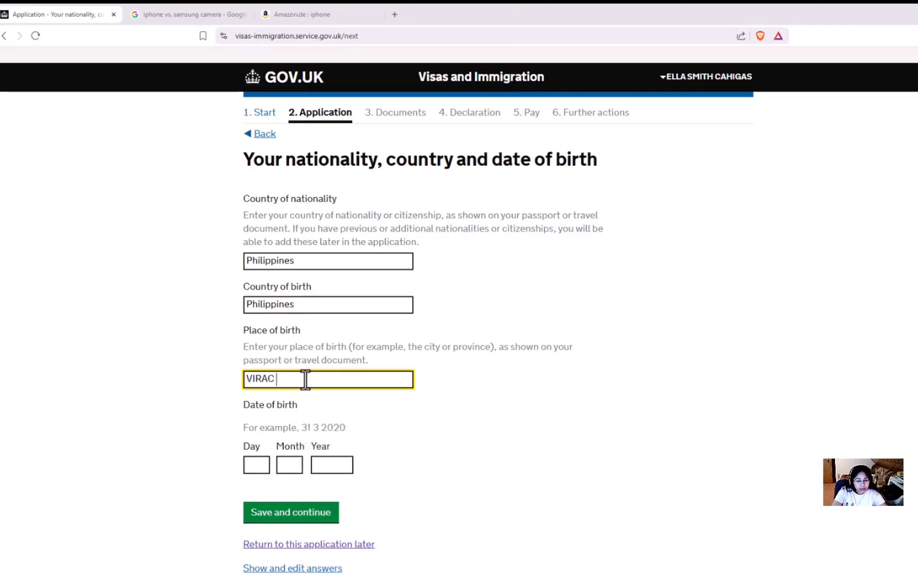
text( CATAN)
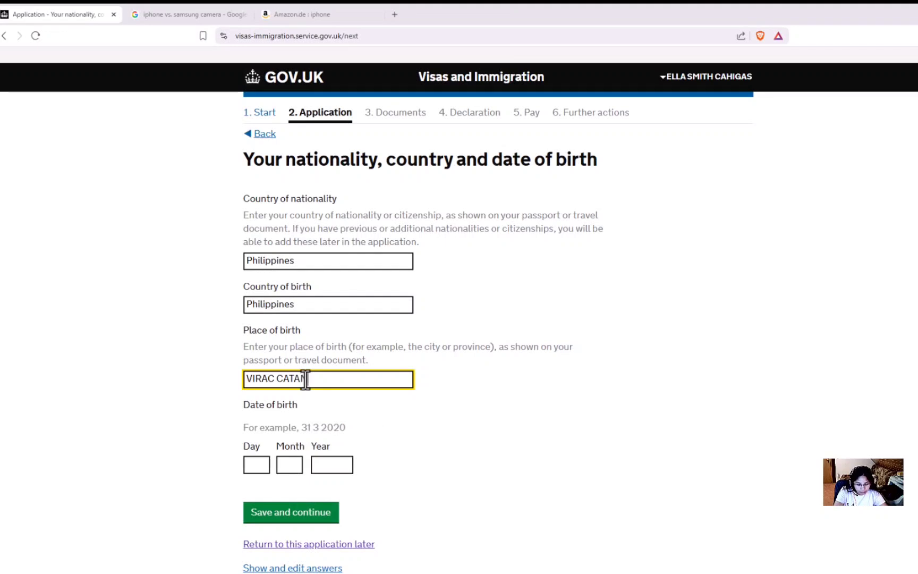
text(DUANES)
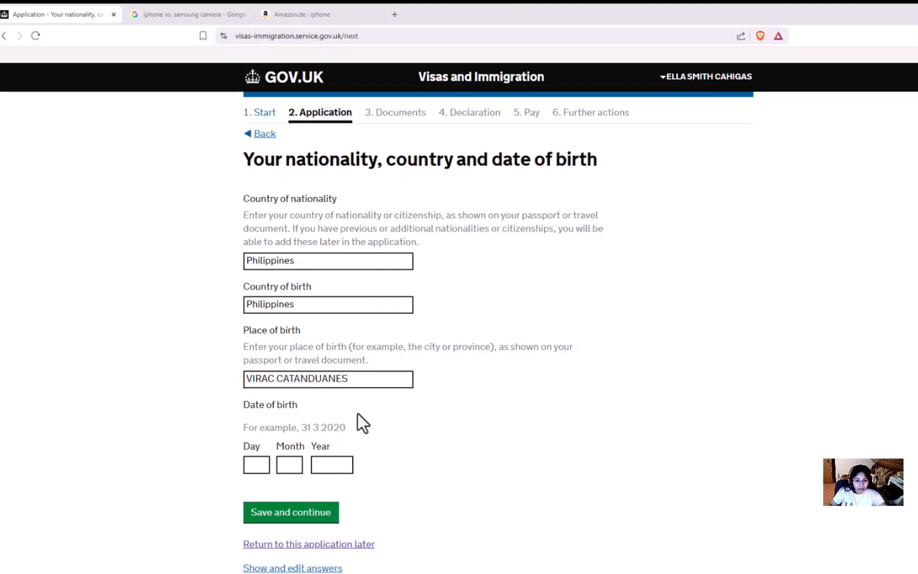
click(264, 465)
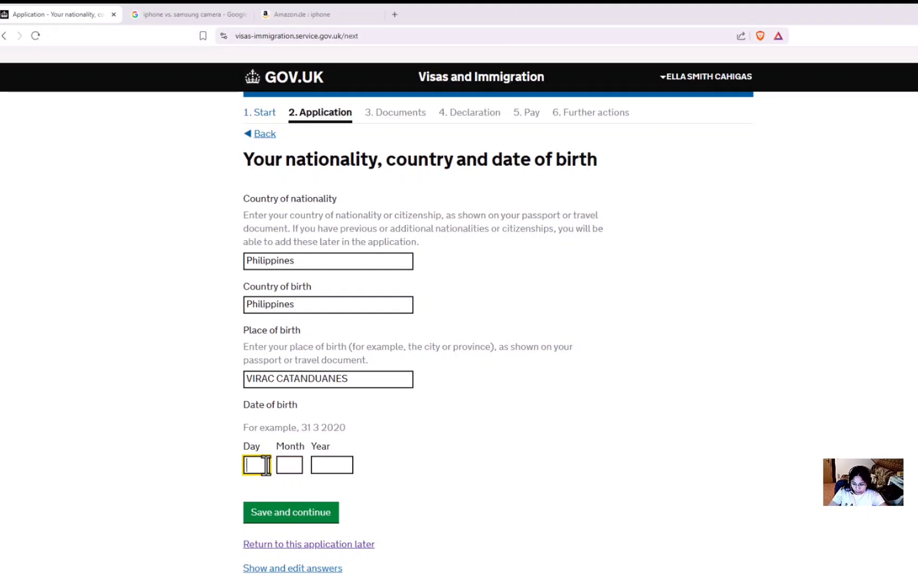
text(08)
click(301, 463)
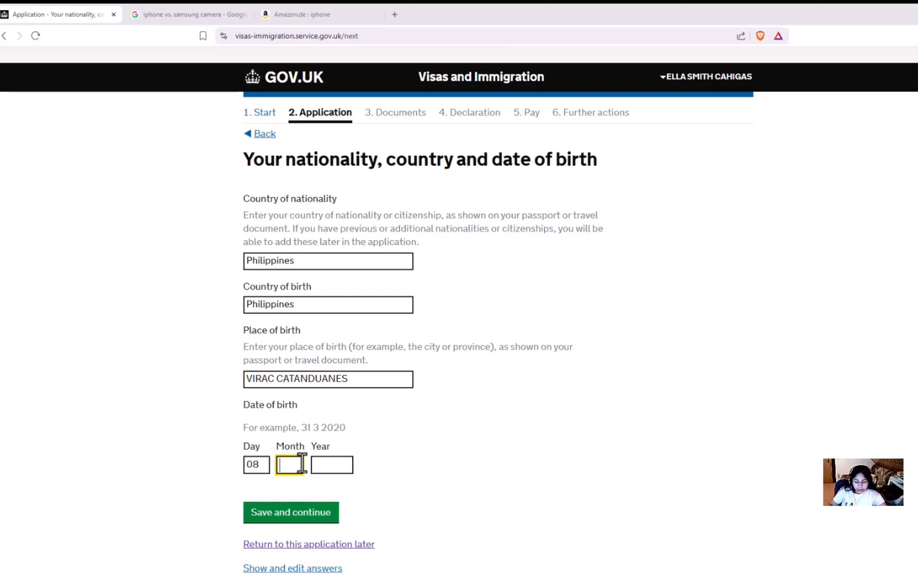
text(06)
click(343, 458)
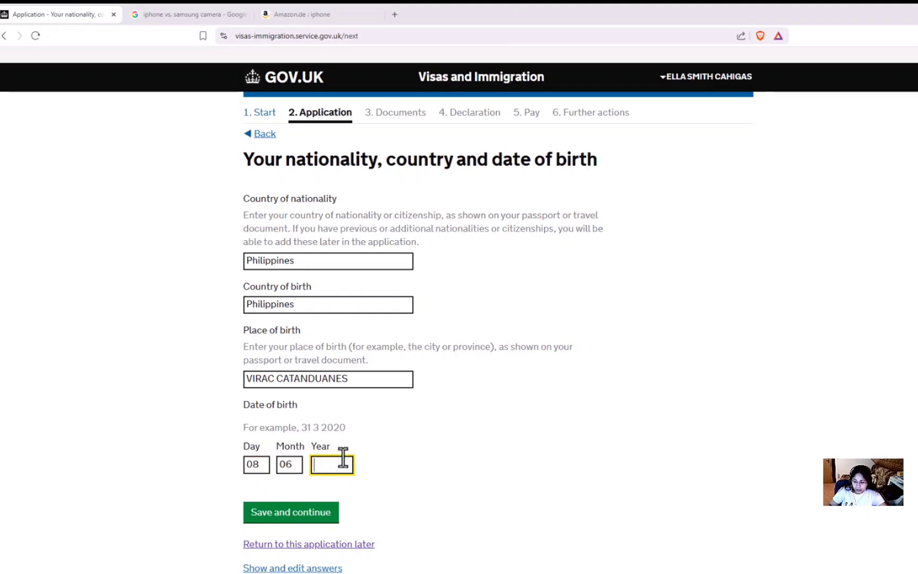
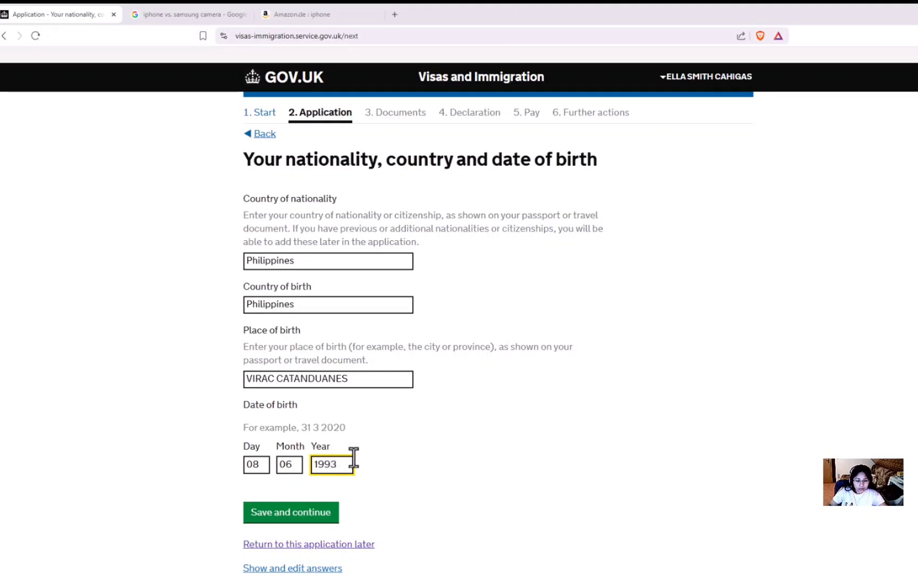
click(415, 458)
Step: Save the nationality and birth details, then answer No to holding other nationalities and save
click(313, 515)
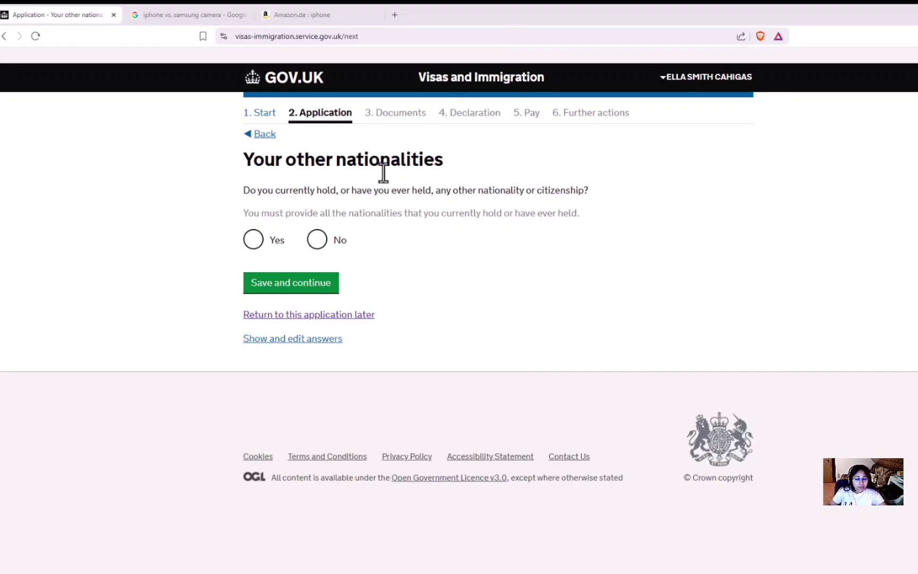
click(320, 245)
click(289, 287)
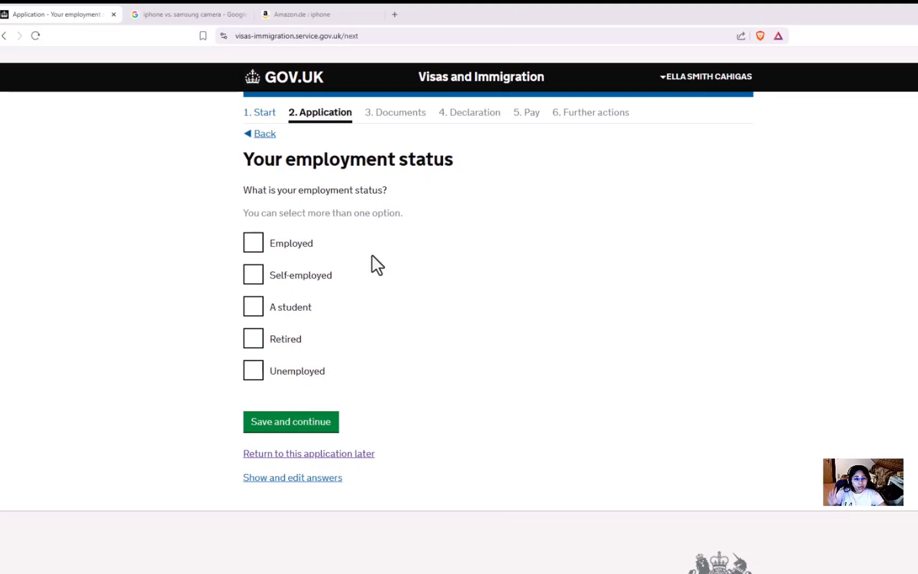
Step: Try Employed, then Self-employed, as the employment status, saving each
click(251, 248)
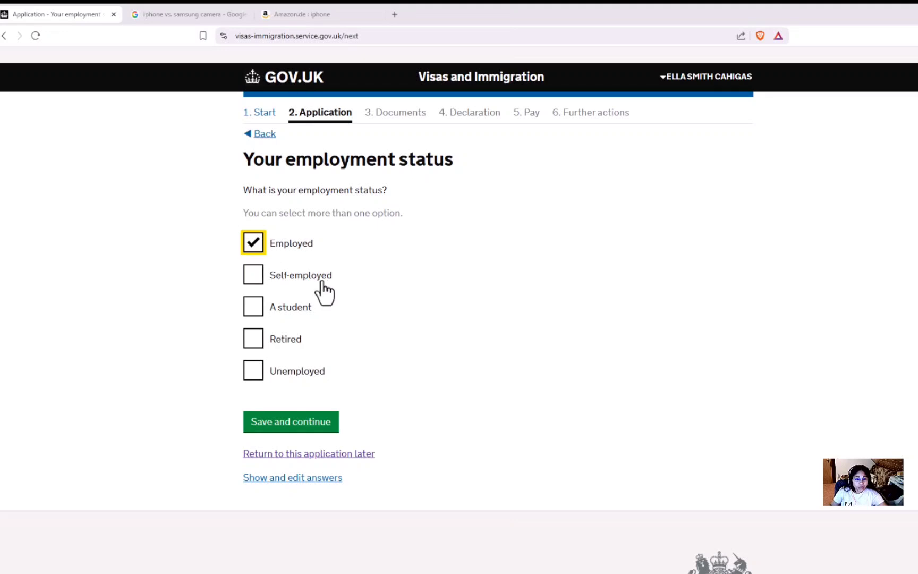
click(317, 425)
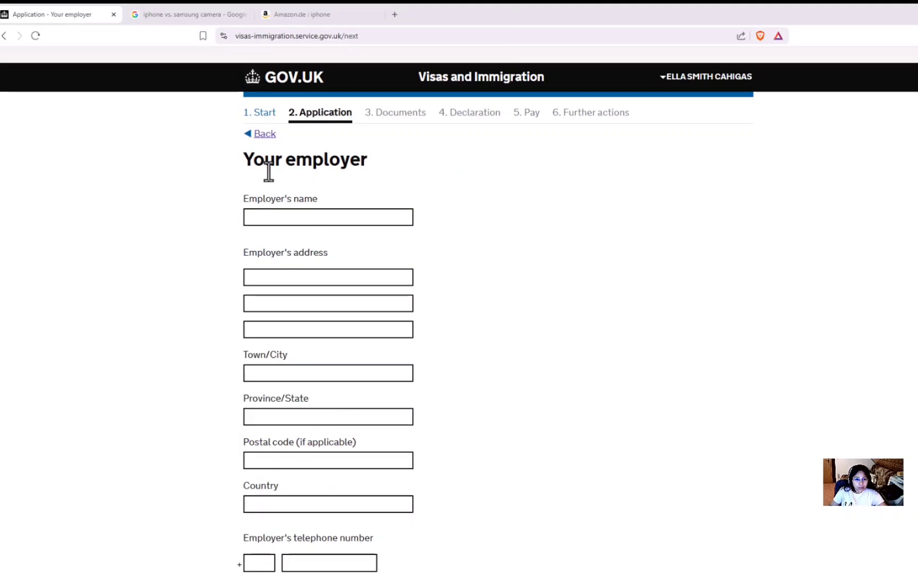
scroll(270, 188, down, 3)
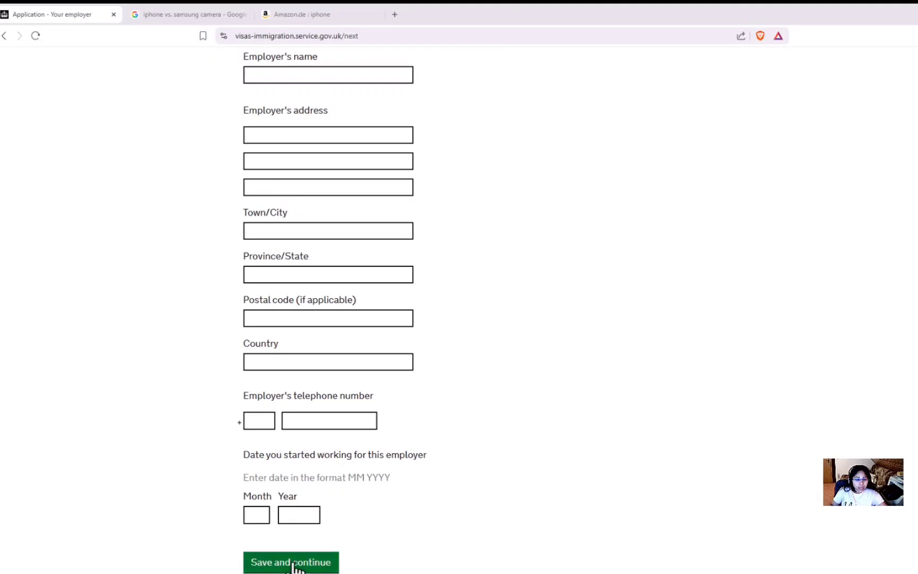
scroll(356, 354, up, 3)
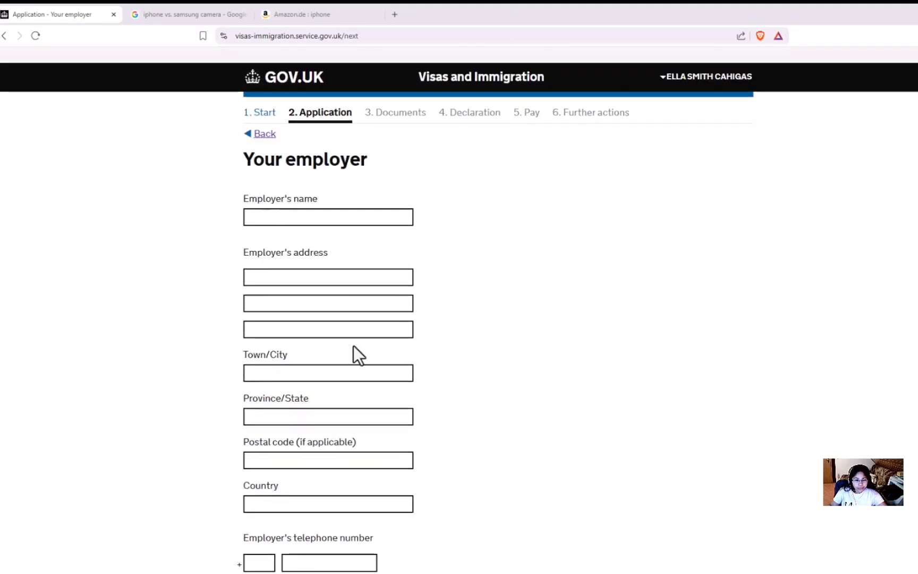
click(265, 136)
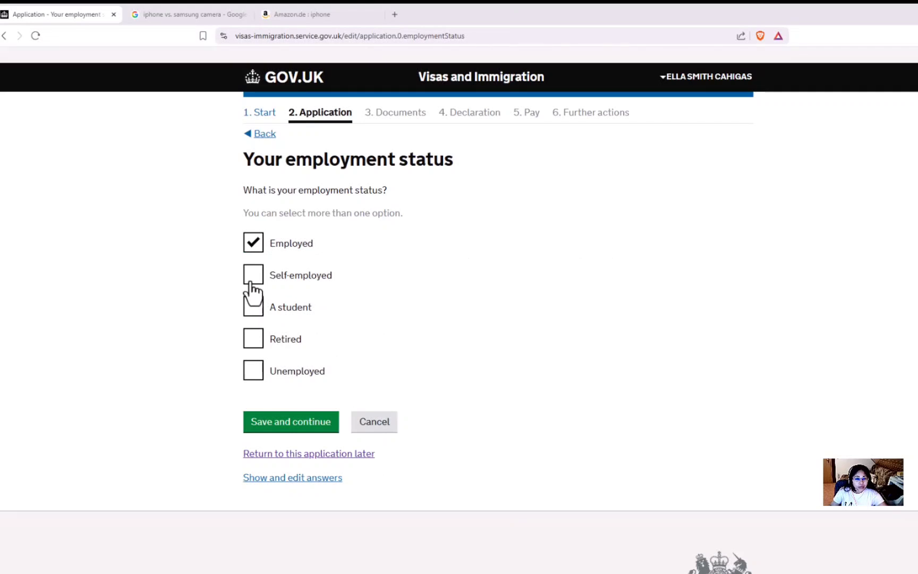
click(250, 281)
click(253, 244)
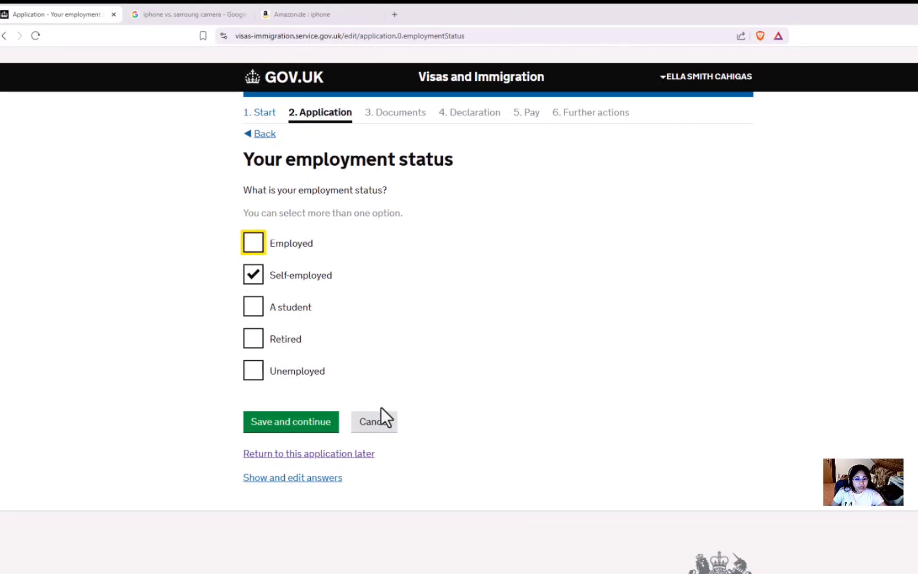
click(309, 425)
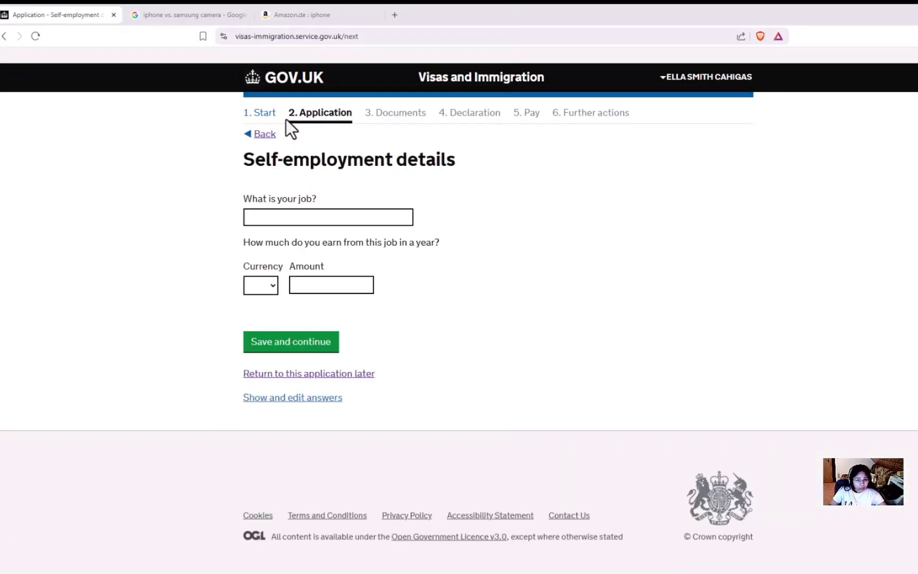
Step: Switch the employment status to A student, then to Retired, saving each
click(264, 135)
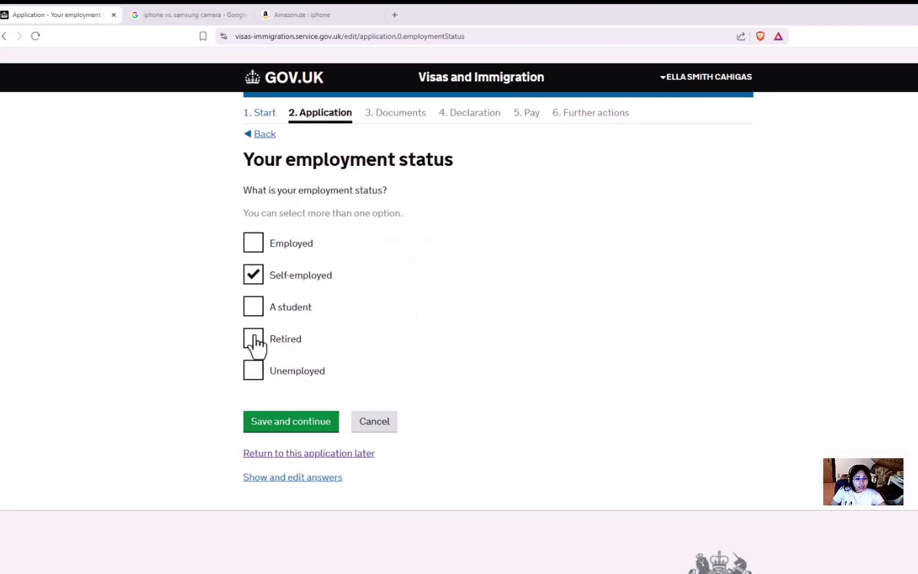
click(254, 277)
click(255, 309)
click(306, 421)
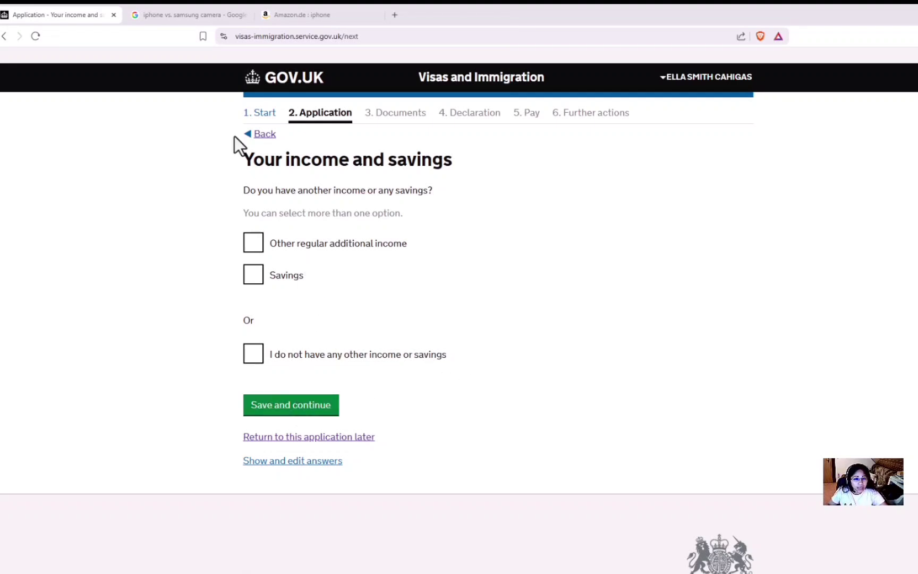
click(254, 134)
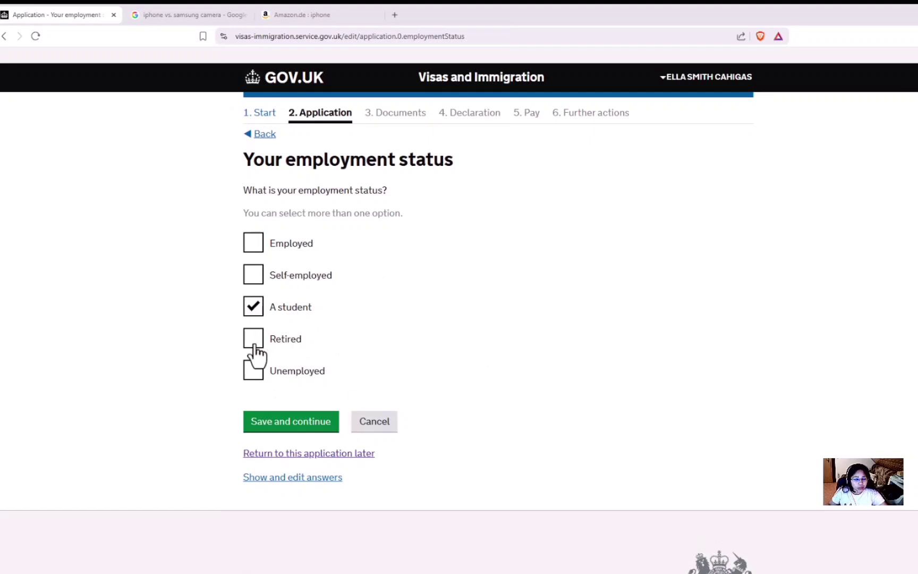
click(254, 340)
click(254, 310)
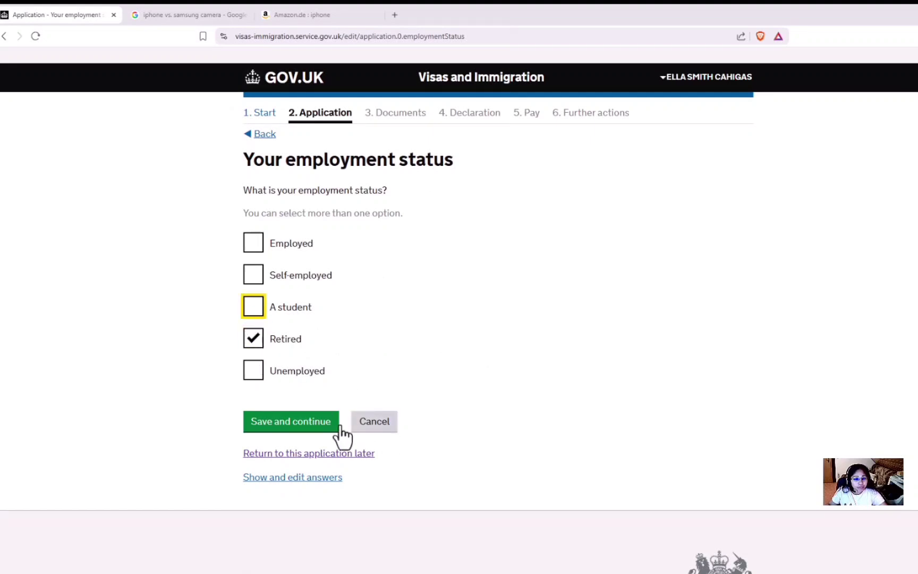
click(316, 422)
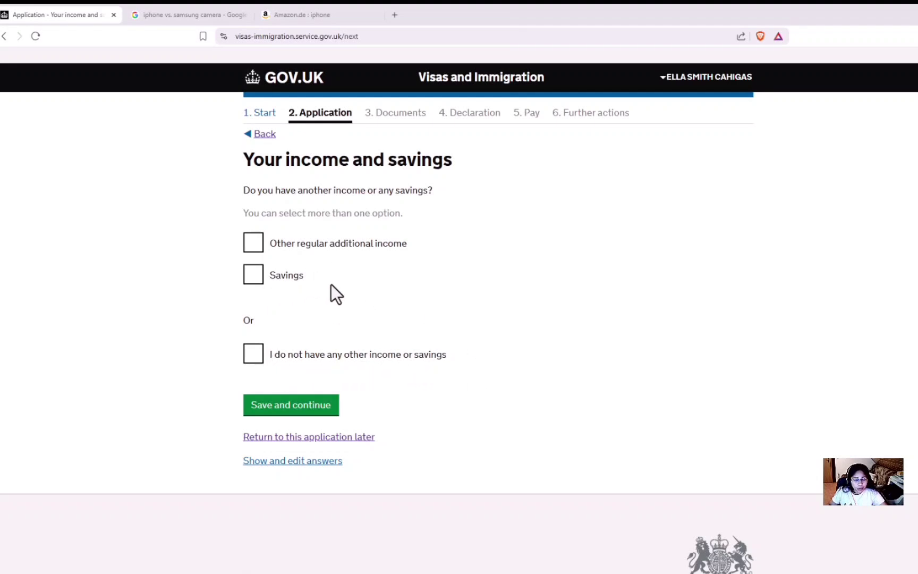
Step: Declare GBP 10000 in savings as a source of money and save as Unemployed
click(257, 282)
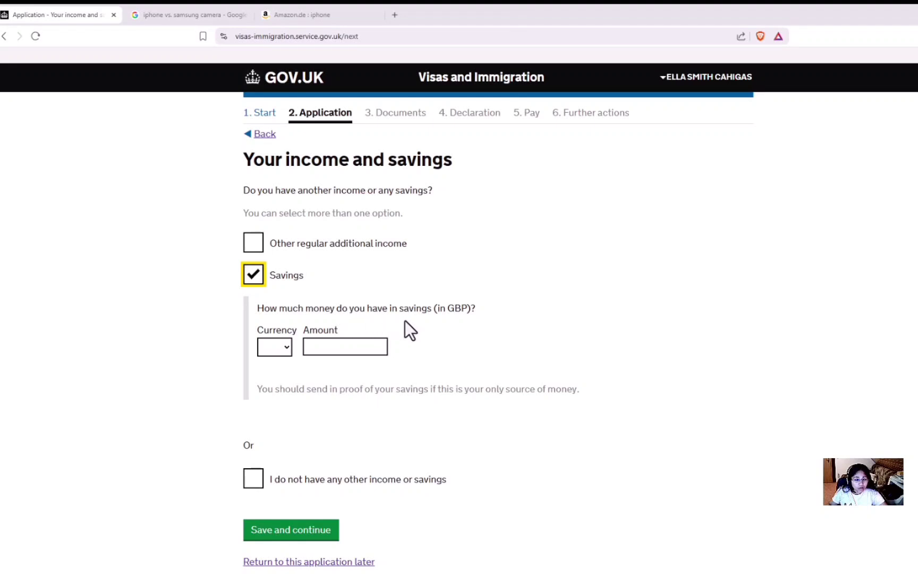
click(287, 346)
click(279, 378)
click(327, 345)
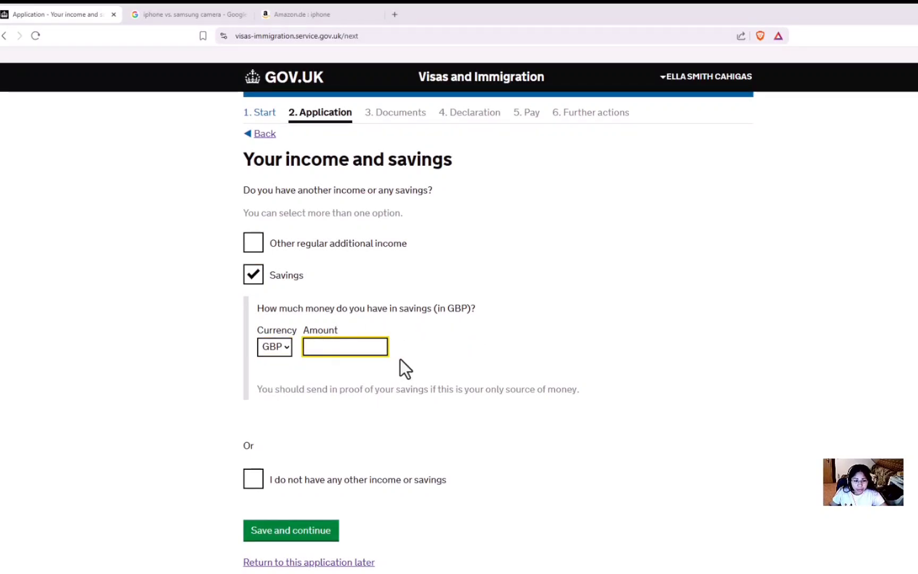
text(10000)
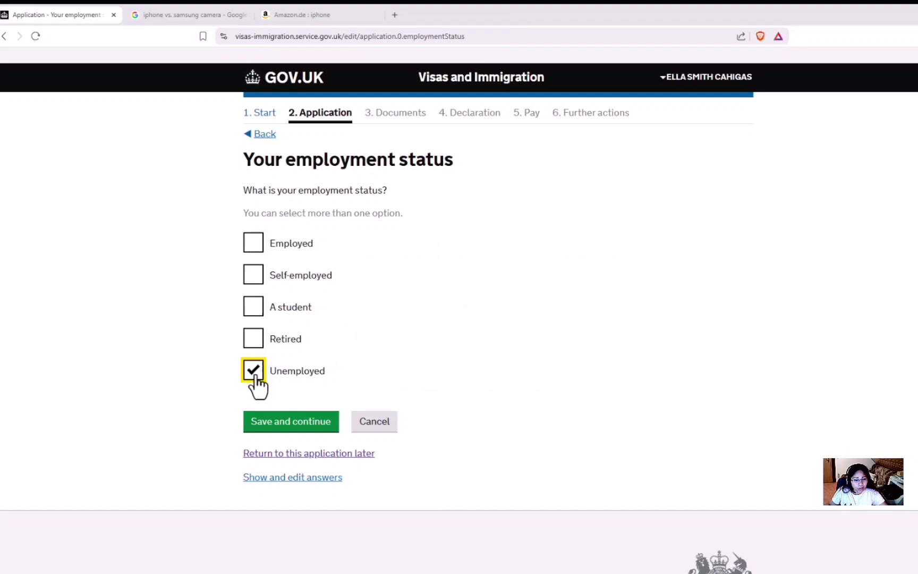
click(287, 422)
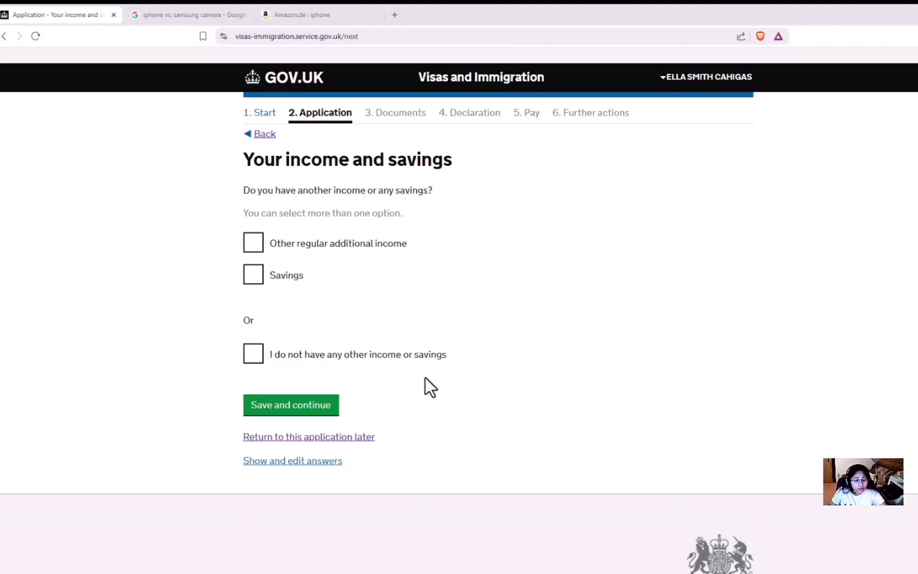
Step: Change the employment status back to Employed and save it
click(263, 133)
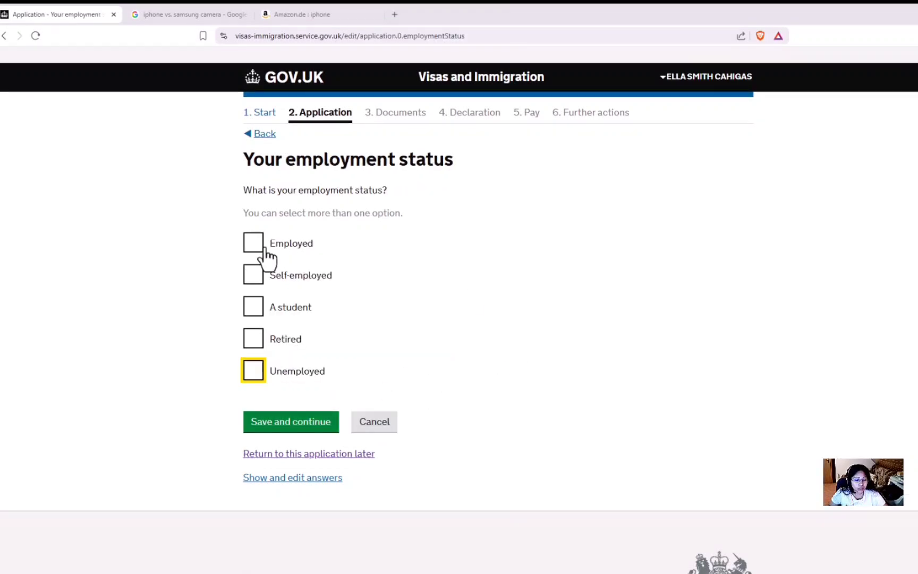
click(263, 248)
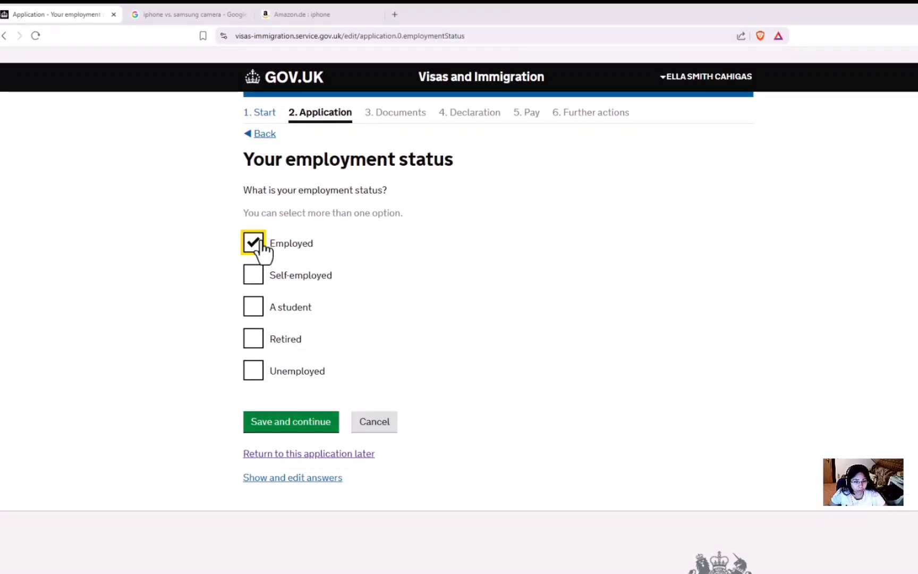
click(315, 427)
Step: Autofill the employer as IVAXX MARKETING CORPORATION, with start date 12 2023, and save
click(289, 213)
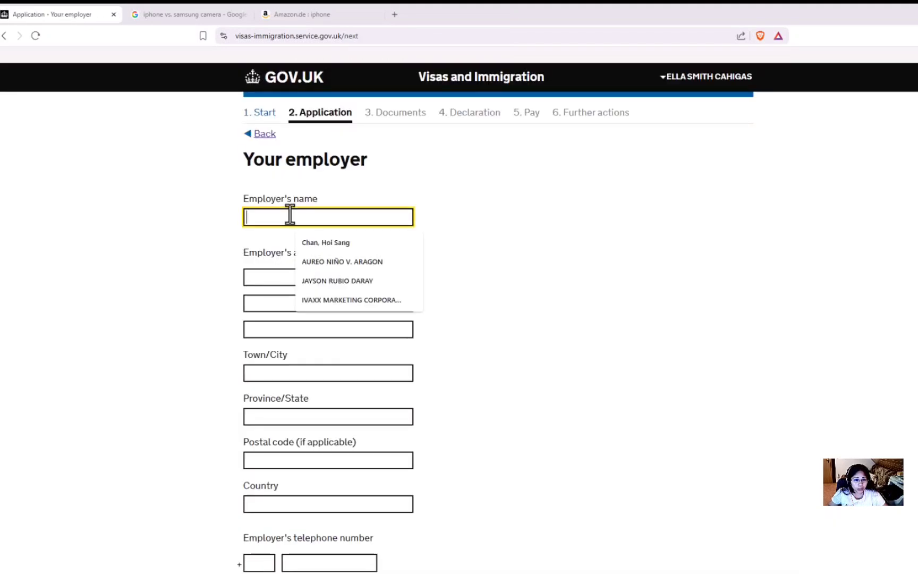
click(330, 299)
scroll(275, 471, down, 3)
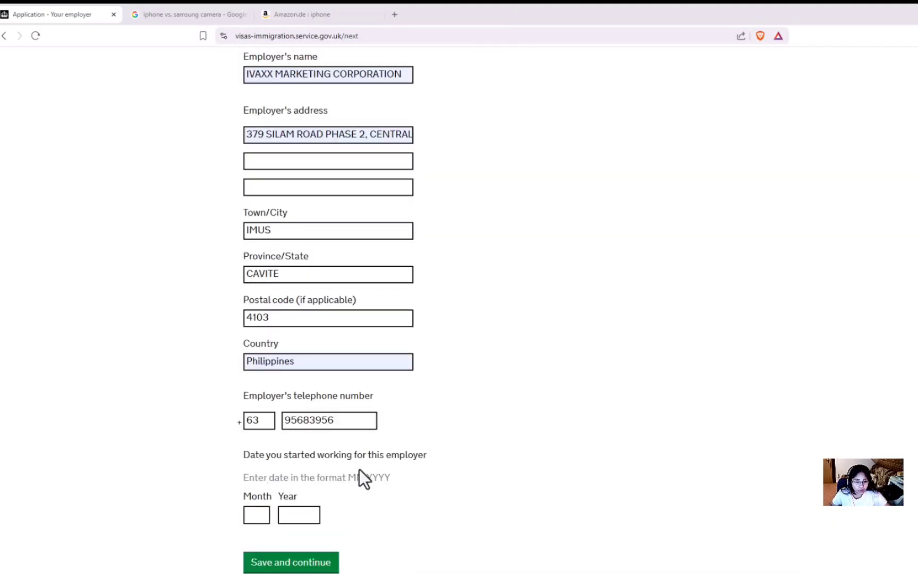
click(257, 515)
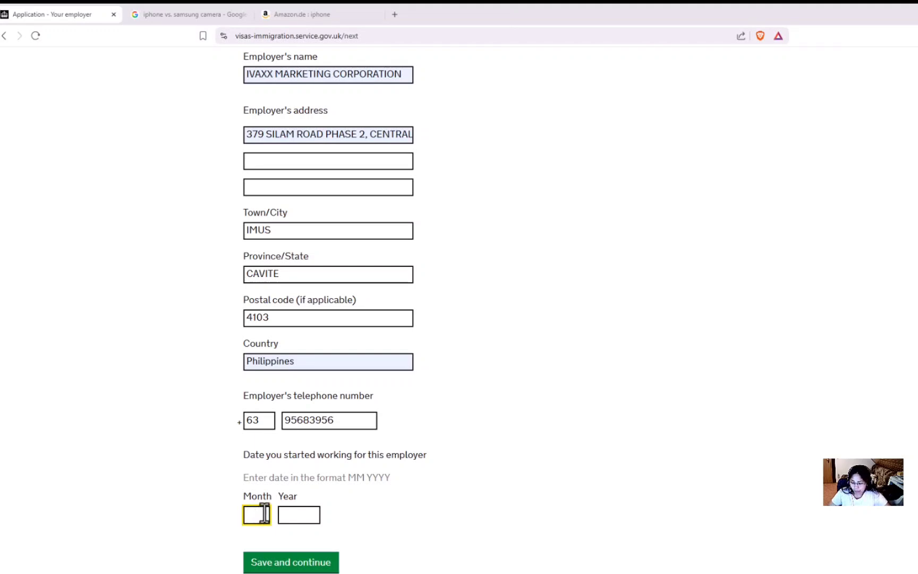
text(12)
click(297, 505)
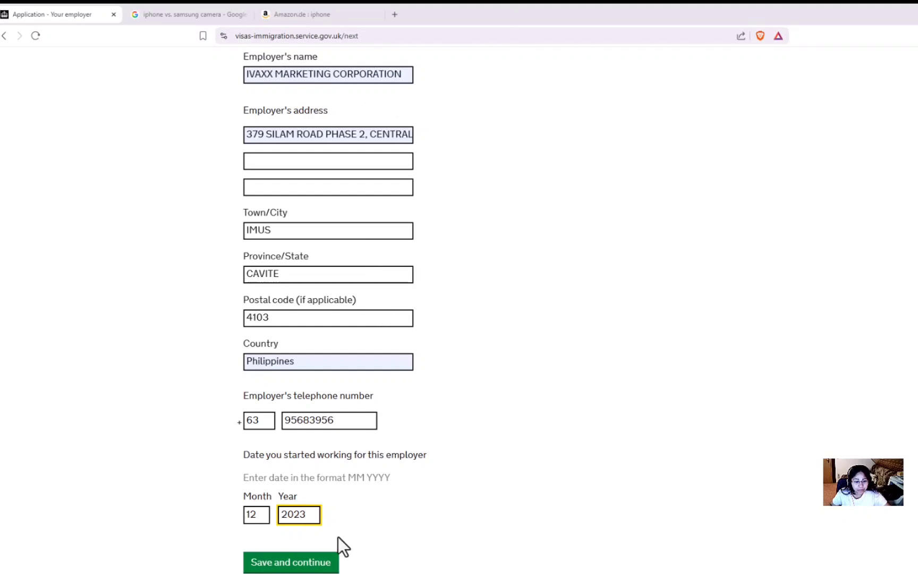
click(311, 564)
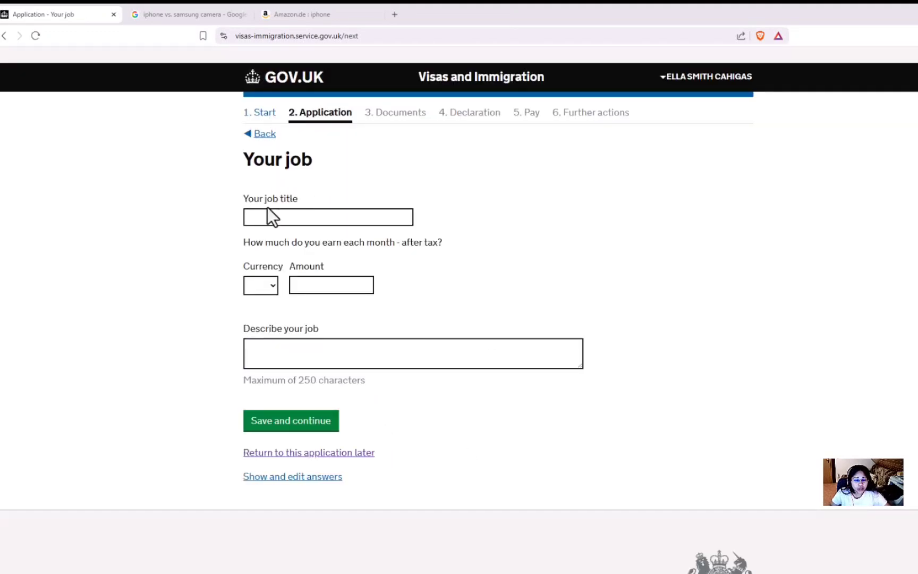
Step: Set the job title to PURCHASING OFFICER from the suggestions
click(298, 216)
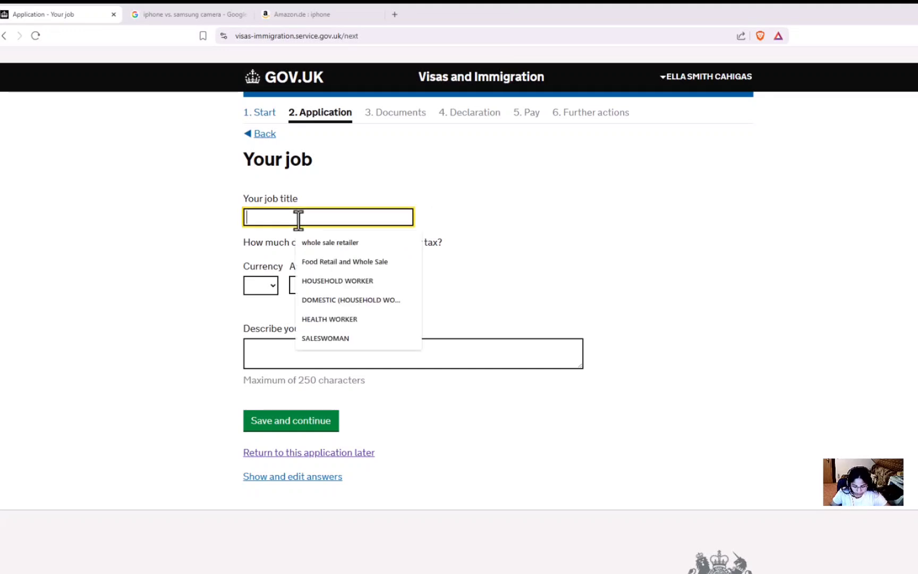
text(PU)
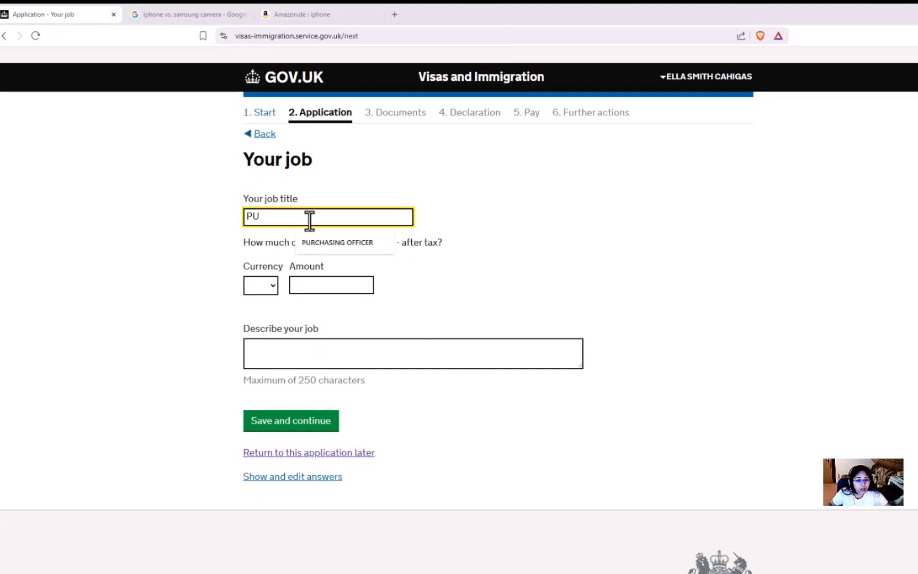
click(327, 244)
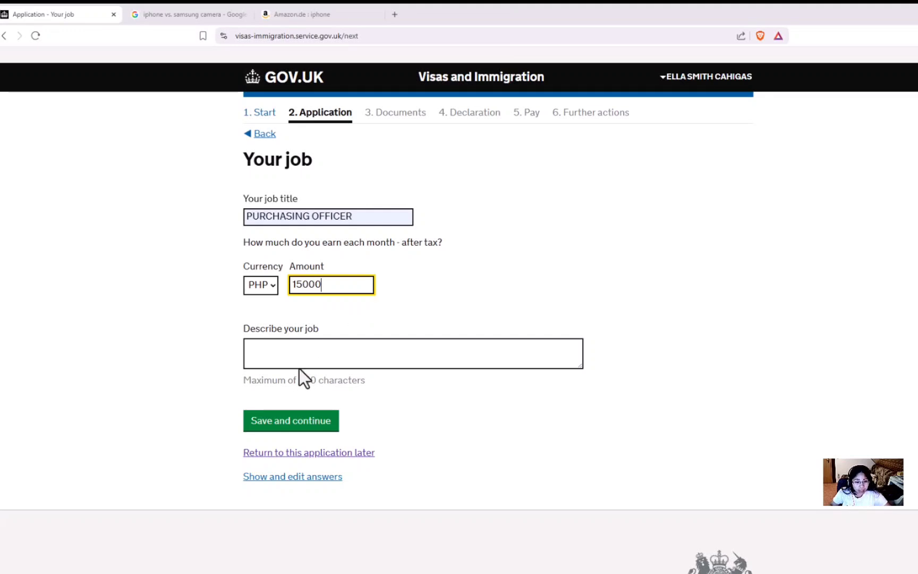
Step: Describe the job as sourcing and procuring medicines from various suppliers, fix spellings, and save
click(293, 352)
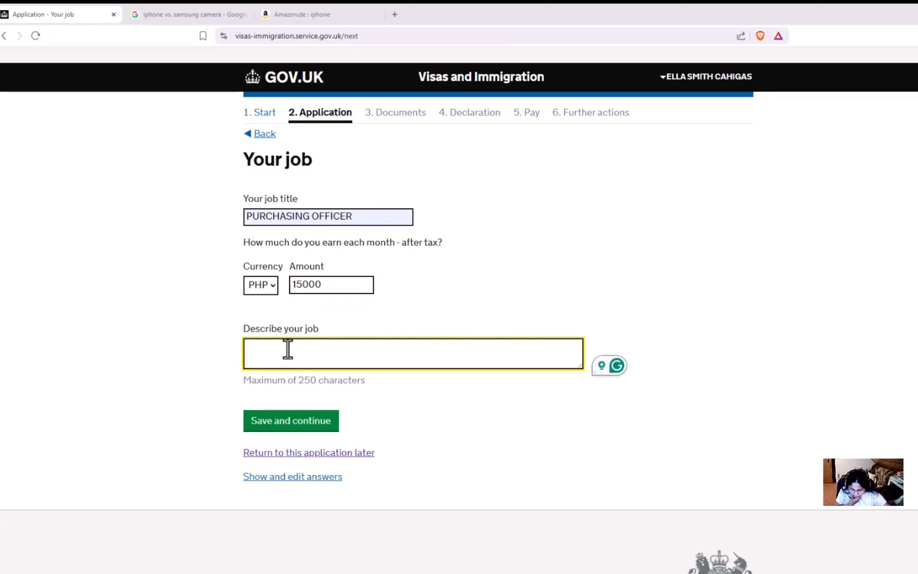
text(SO)
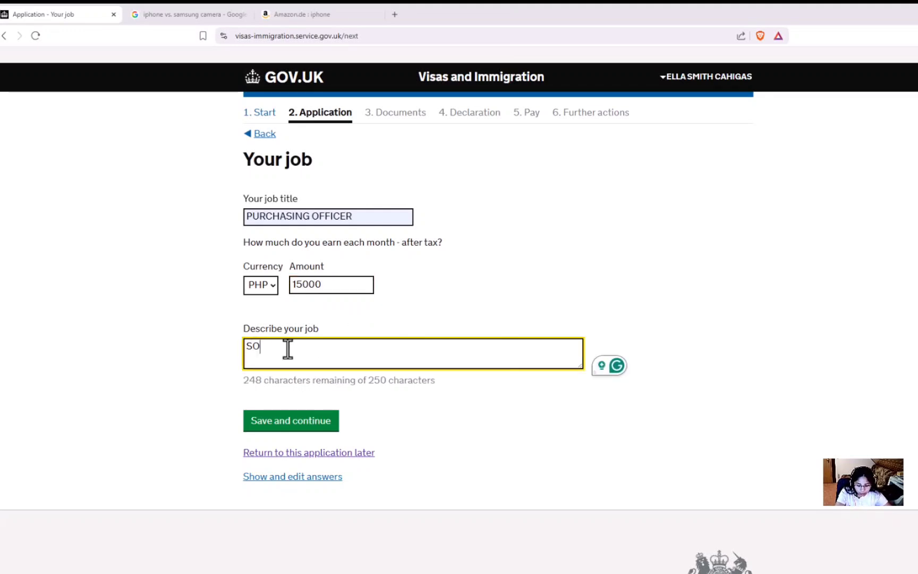
text(URCING )
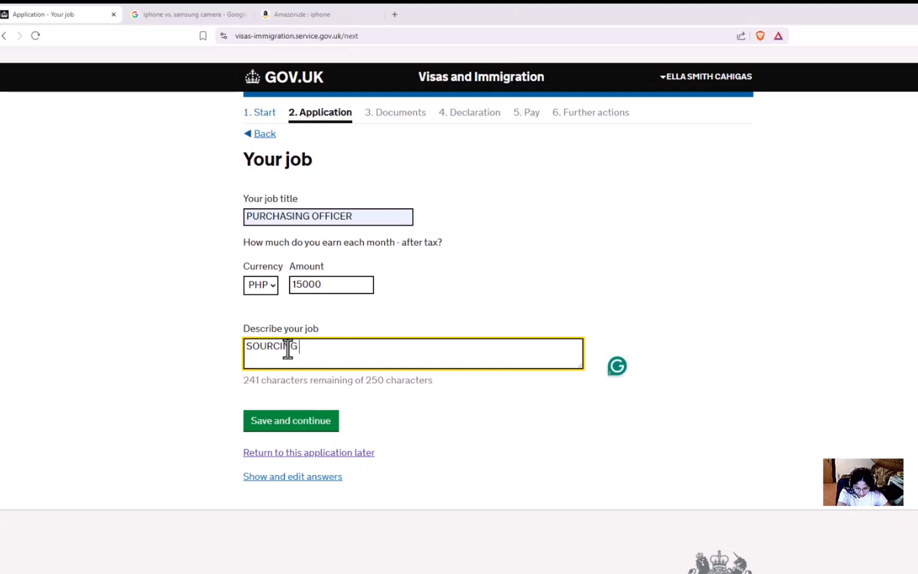
text(AND PR)
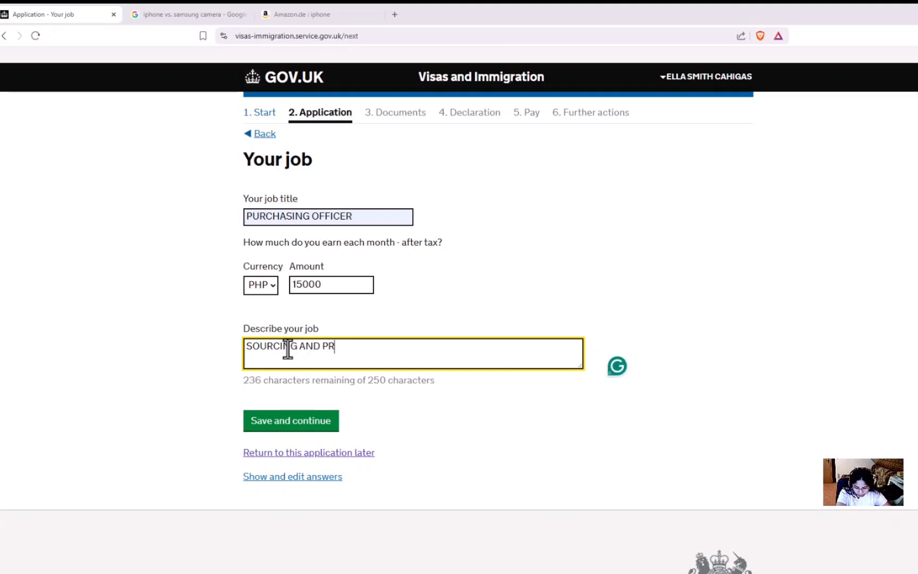
text(OCURI)
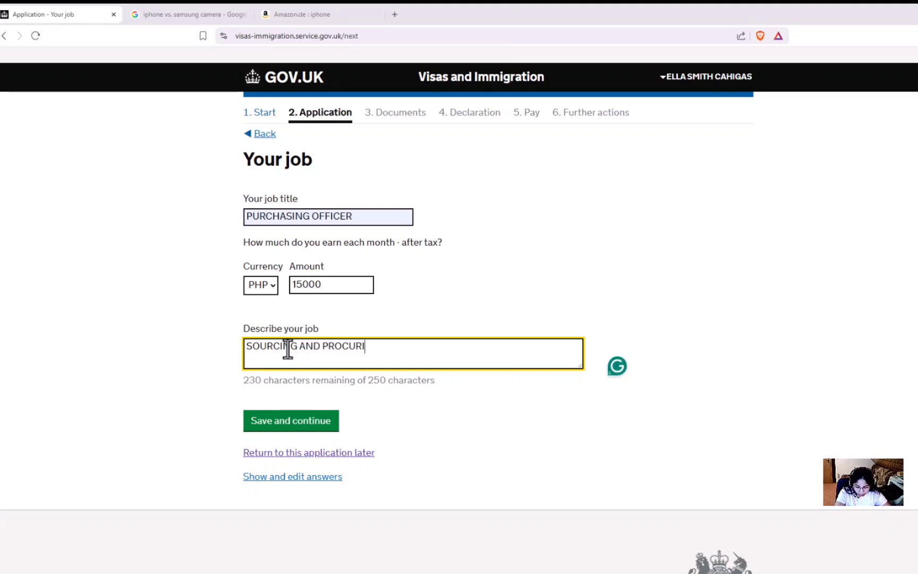
text(NG MEDUCINE)
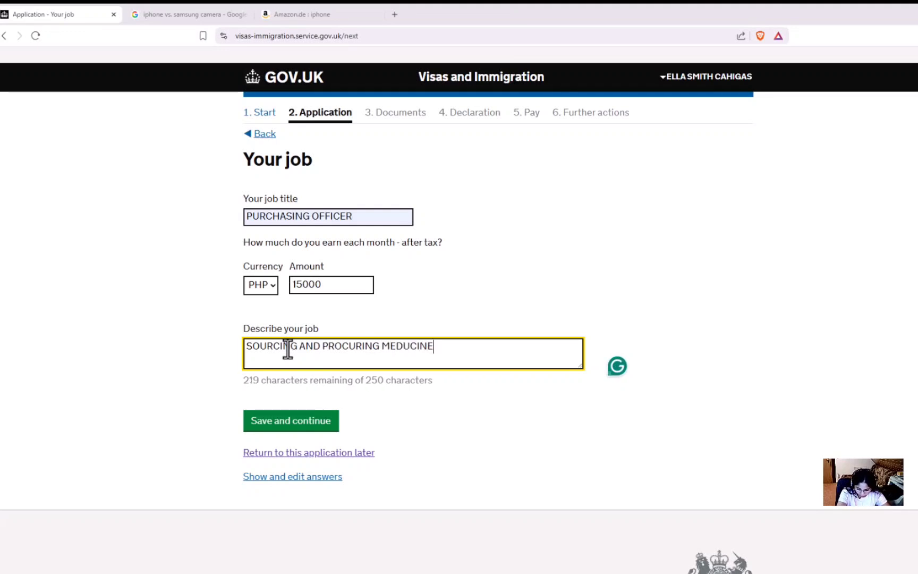
text(S FROM )
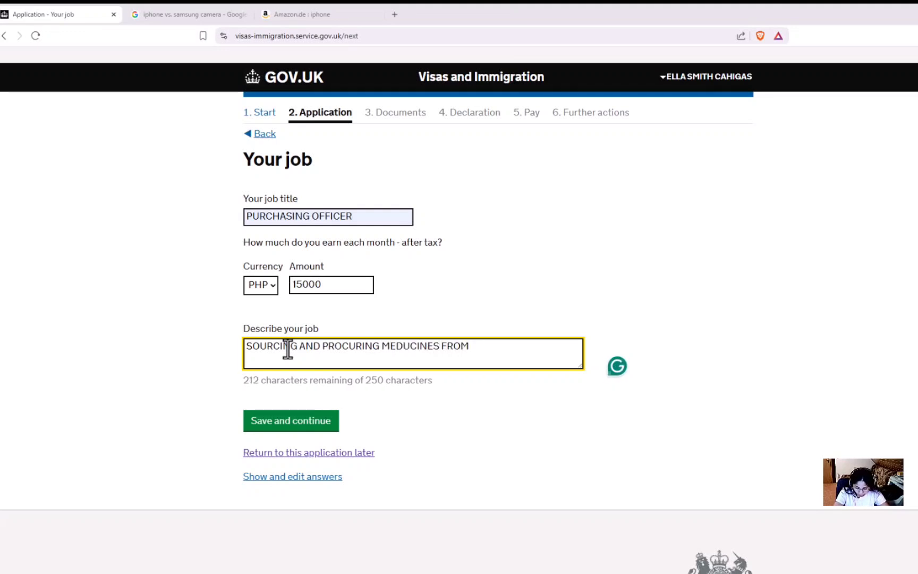
text(VARIOUS)
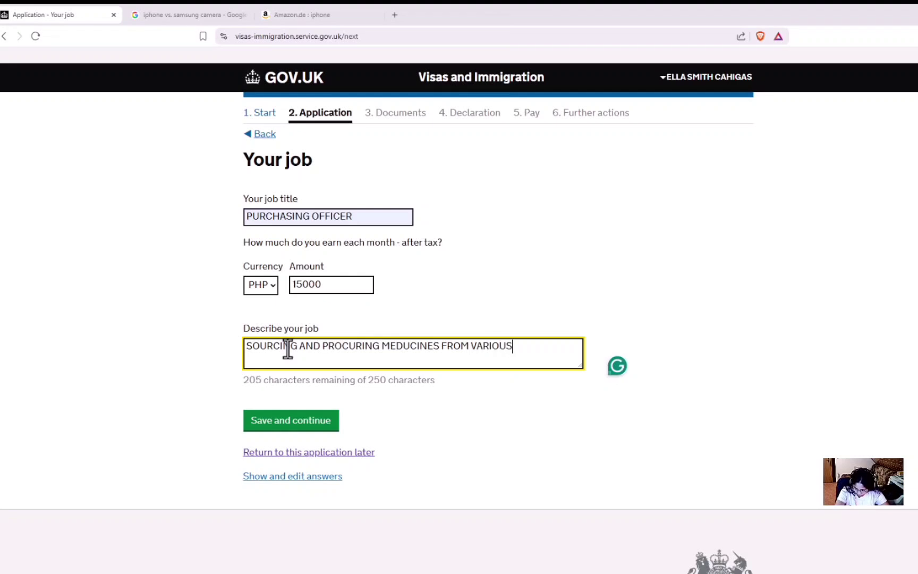
text( SUP)
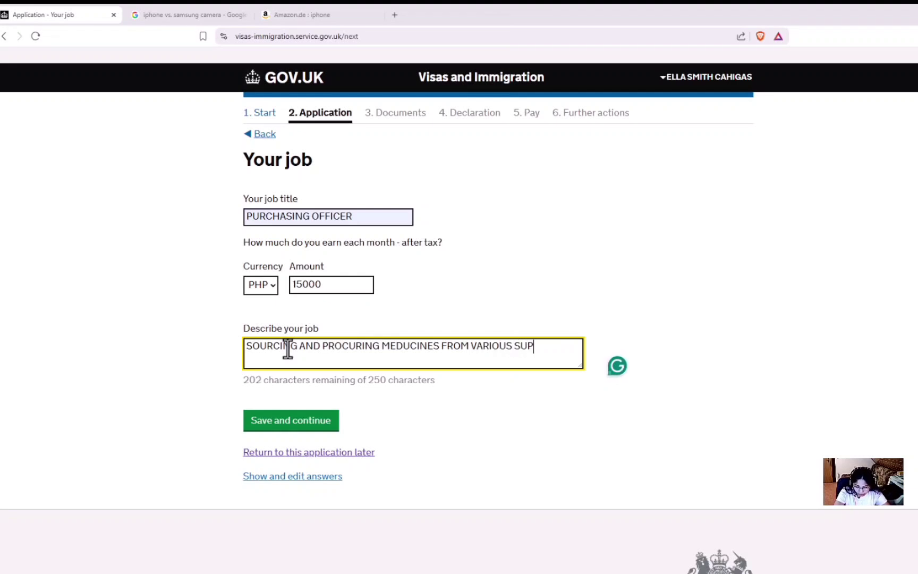
text(PLIER)
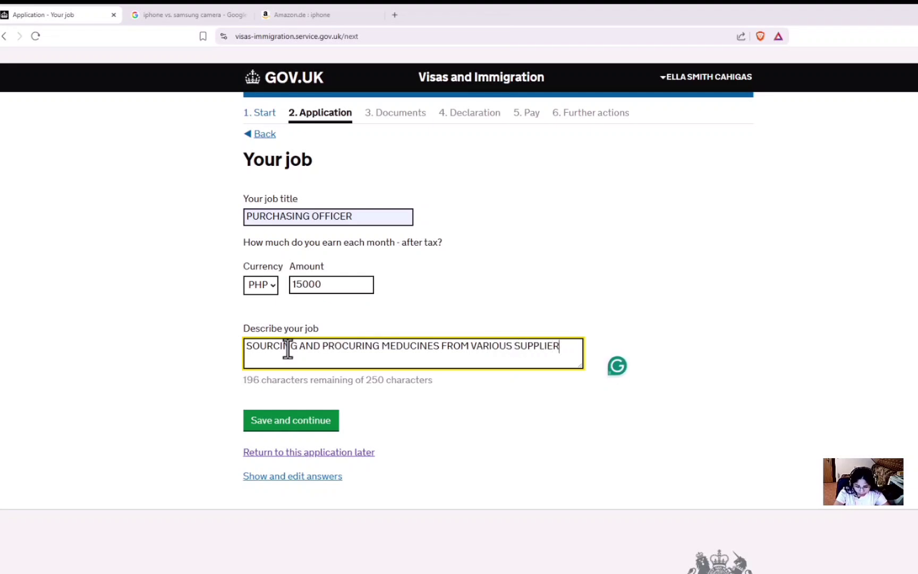
text(; ------)
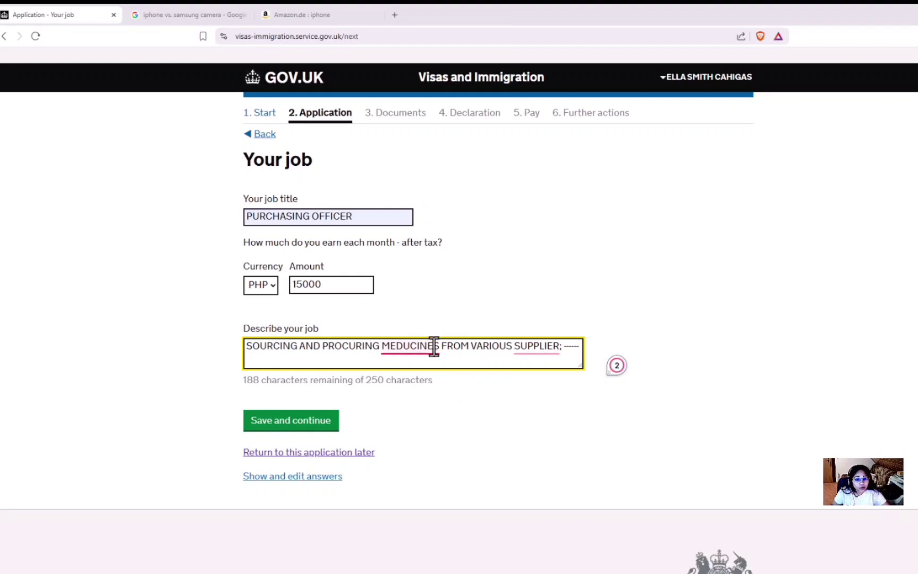
mouse_move(426, 352)
click(428, 377)
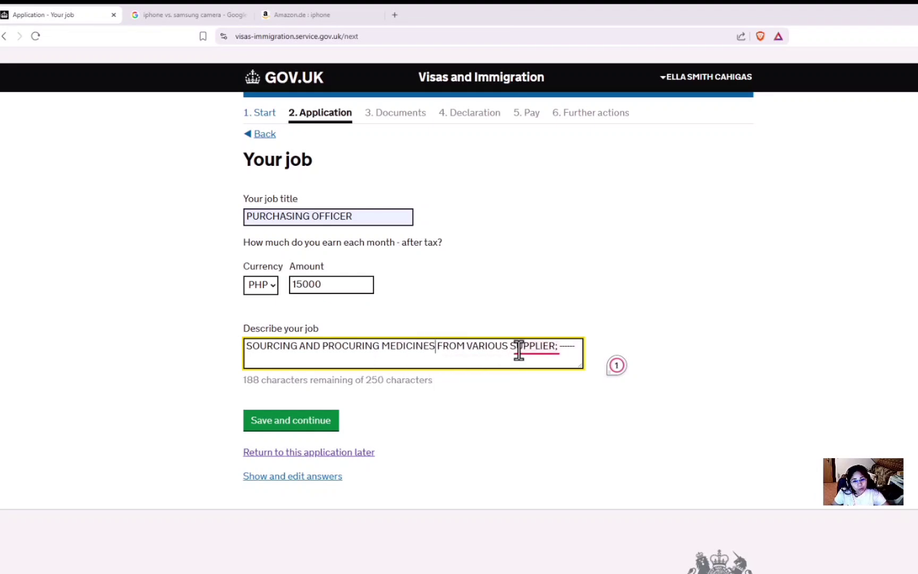
mouse_move(520, 351)
click(542, 378)
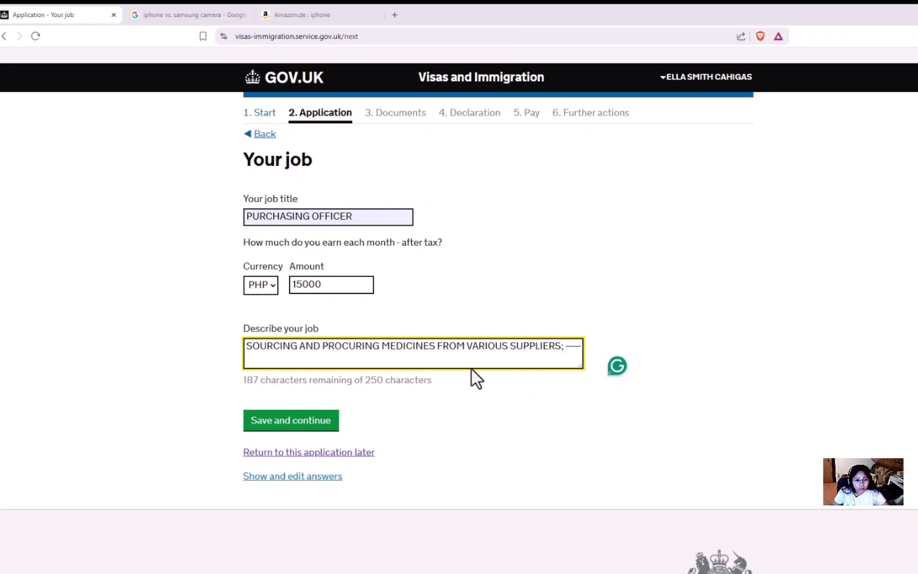
click(302, 422)
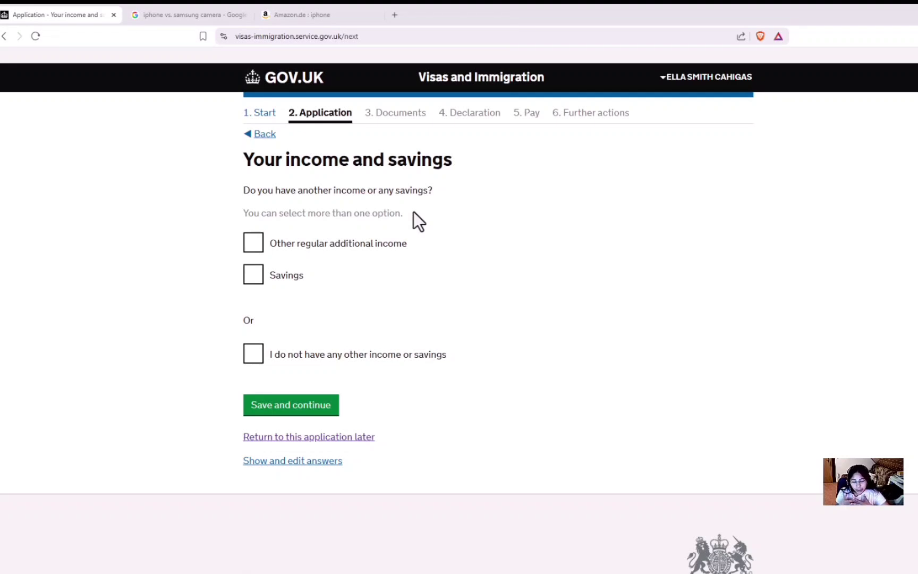
Step: Enter GBP 5000 savings as another source of money, then withdraw that answer
click(254, 282)
click(287, 351)
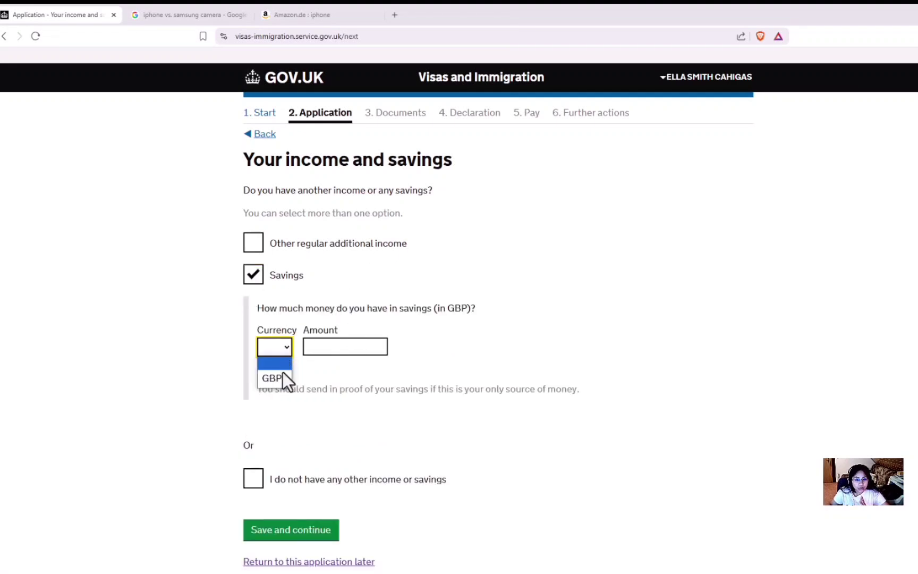
click(282, 376)
click(318, 346)
text(5000)
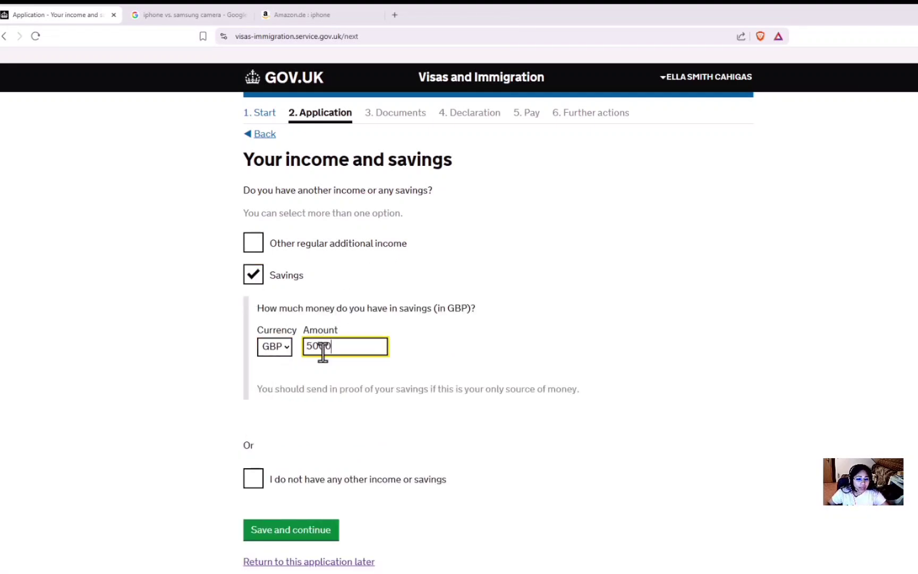
click(342, 416)
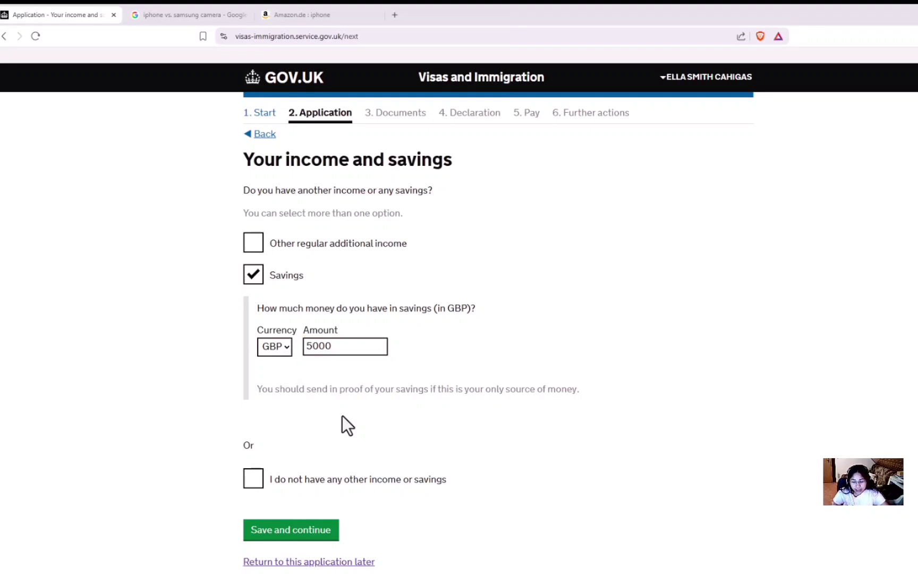
click(256, 280)
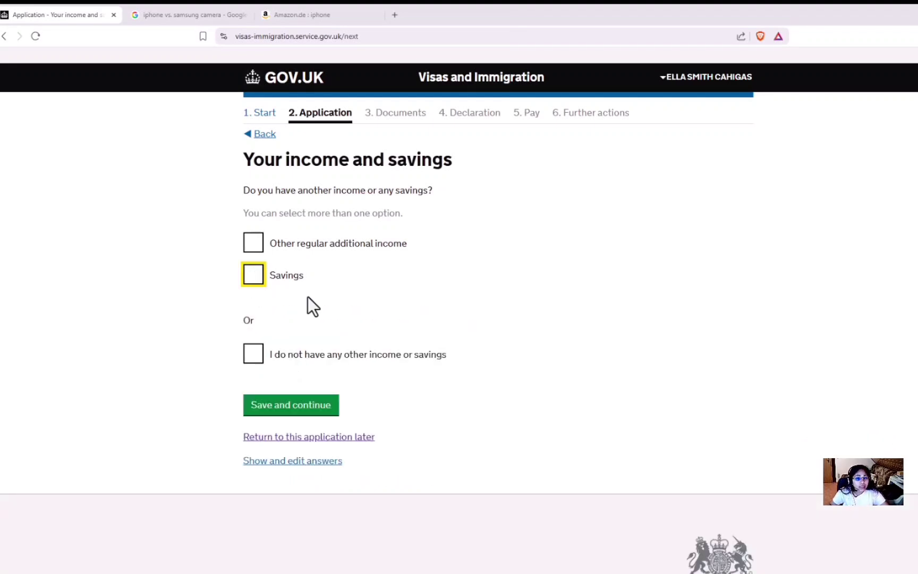
Step: Declare family allowance as regular additional income instead of no other income, and save
click(256, 372)
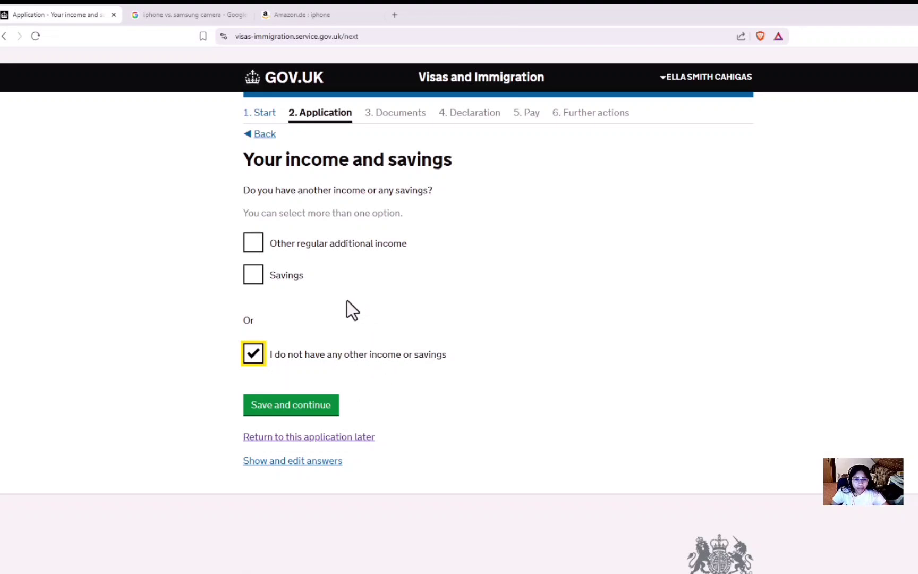
click(253, 359)
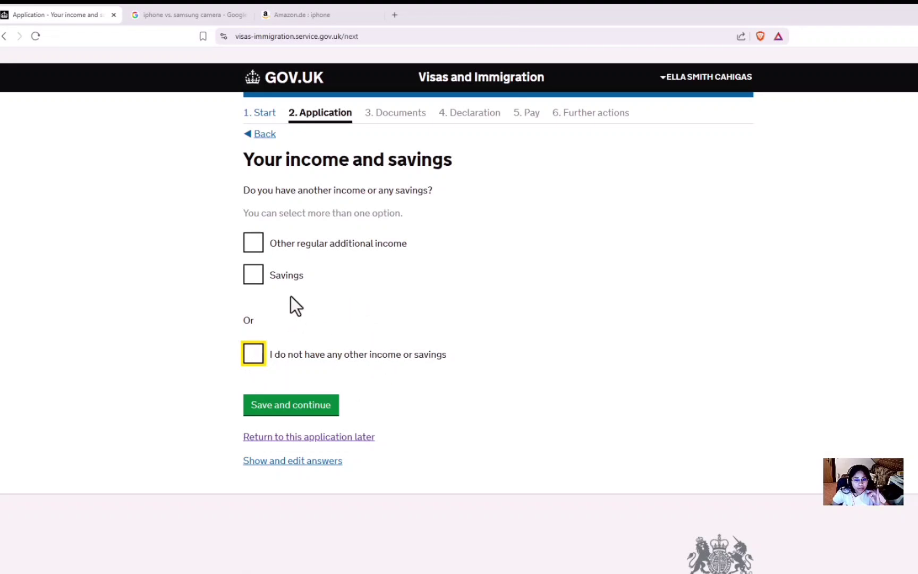
click(256, 249)
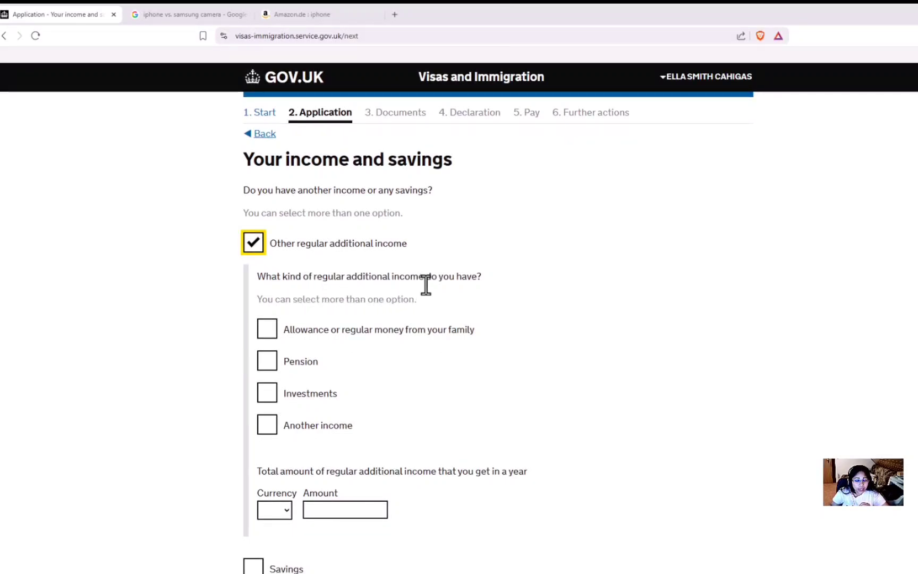
click(270, 335)
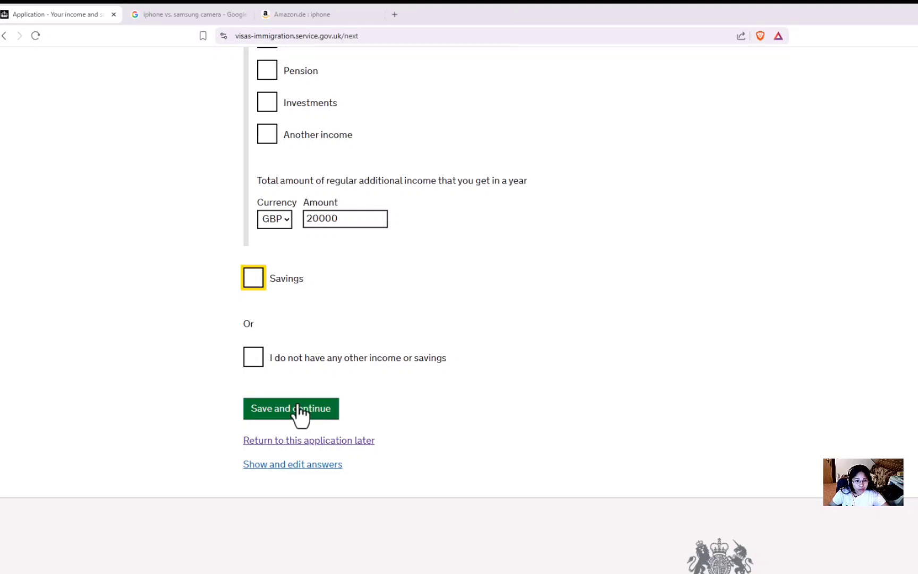
click(300, 413)
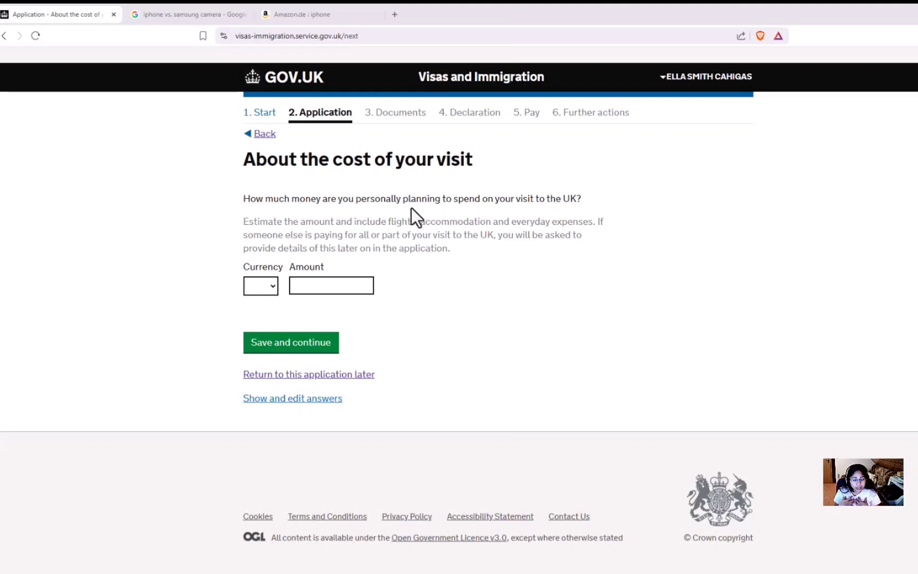
Step: Enter GBP 200 as the amount you personally plan to spend on the visit
drag(355, 201, 489, 211)
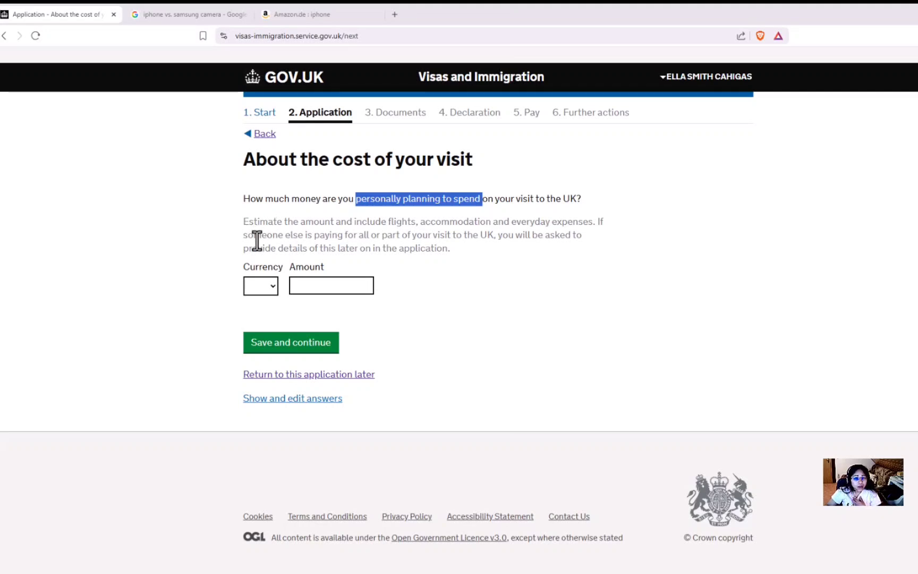
click(267, 287)
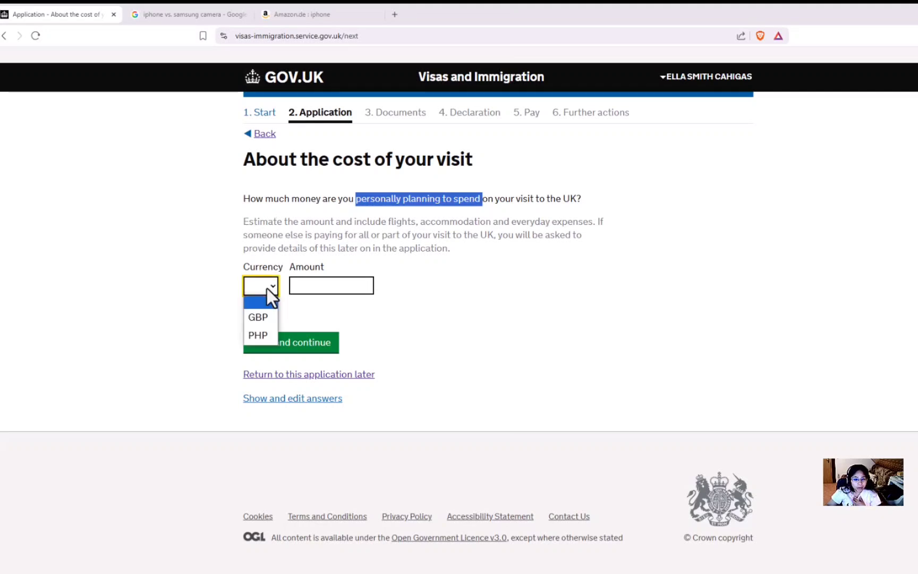
click(260, 322)
click(306, 289)
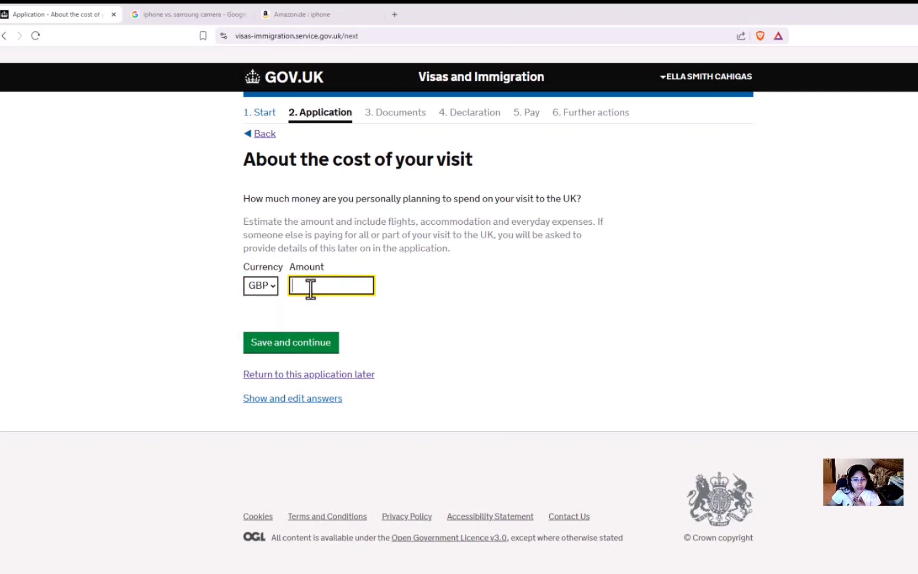
text(2000)
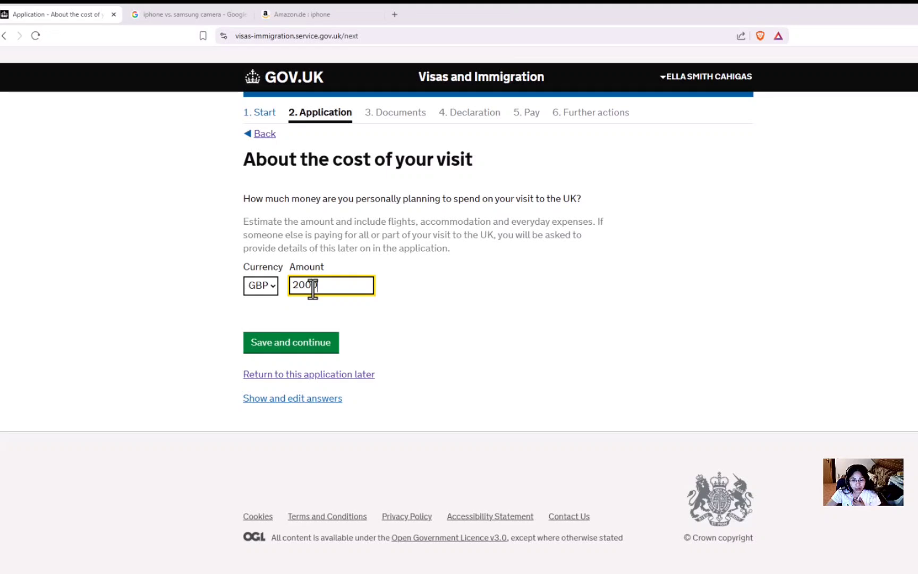
key(BackSpace)
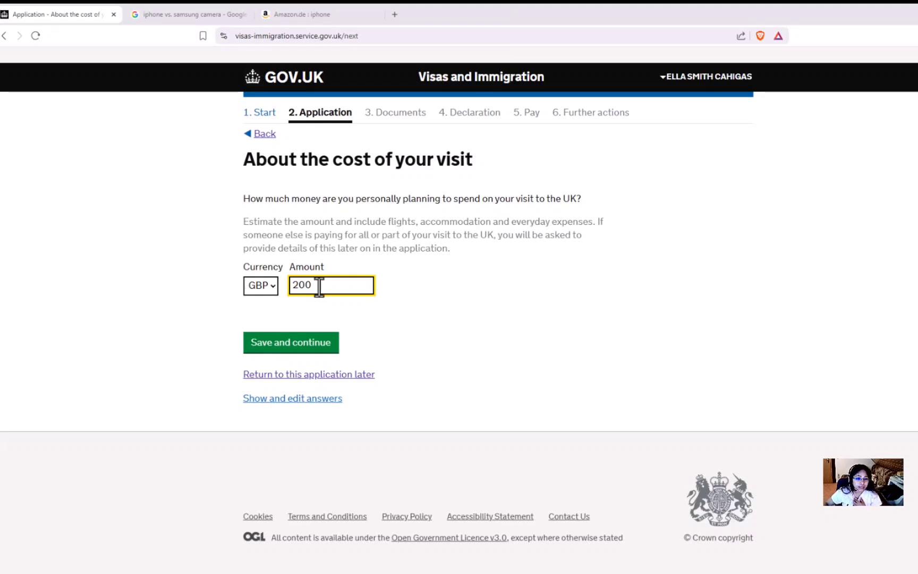
click(328, 312)
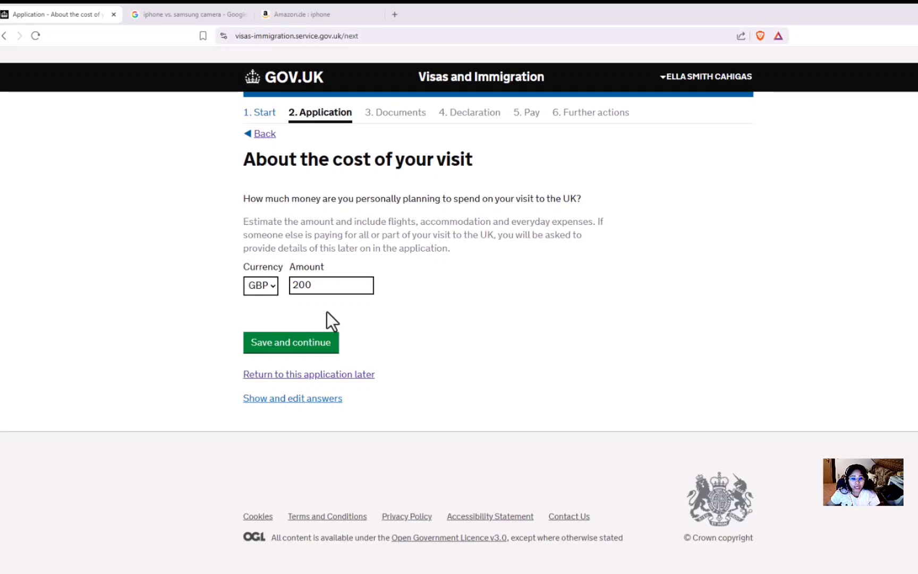
drag(243, 221, 470, 264)
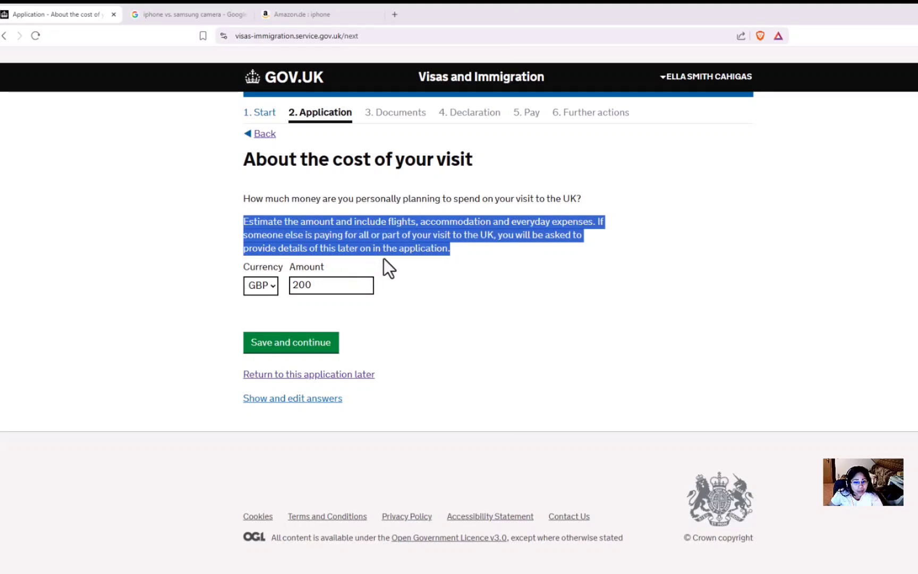
drag(498, 234, 518, 250)
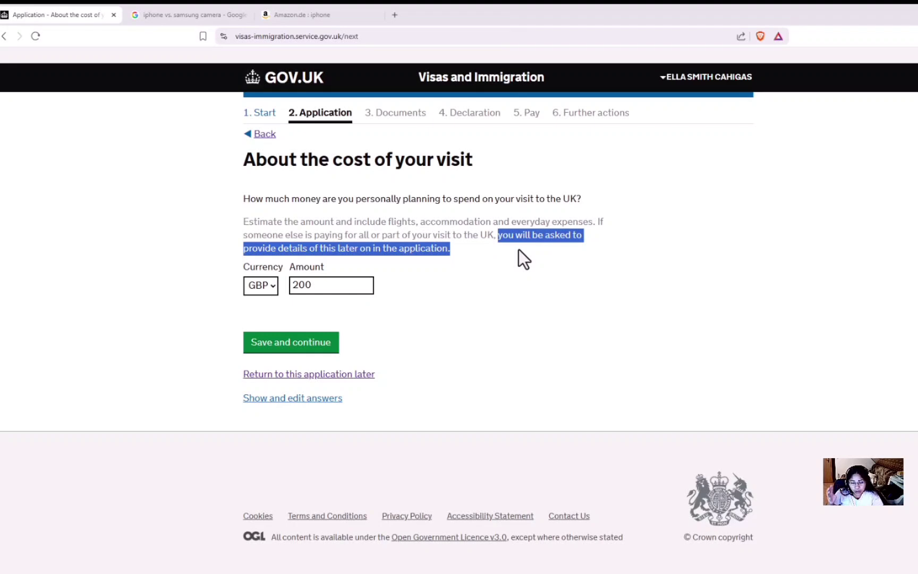
click(510, 254)
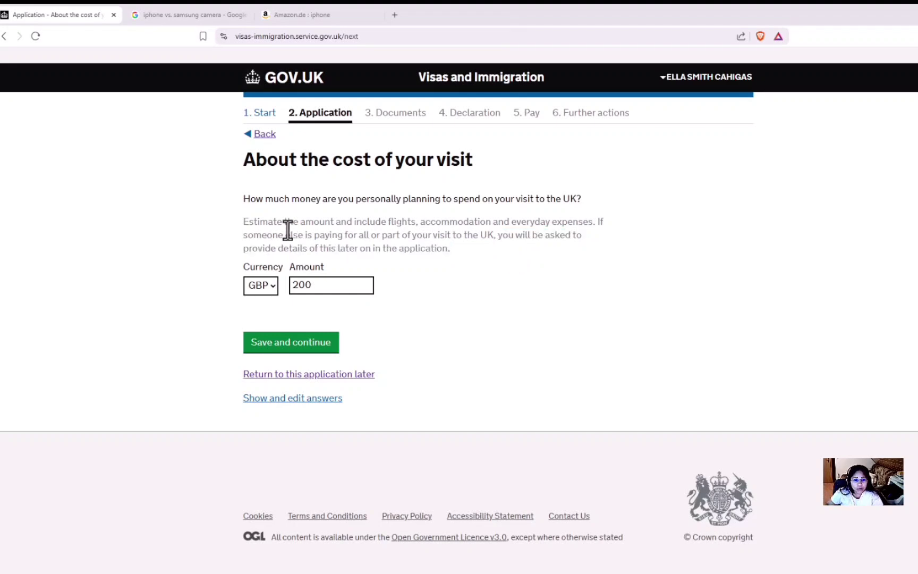
drag(244, 225, 510, 242)
Step: Save the visit cost and enter monthly spending of PHP 15000
click(294, 348)
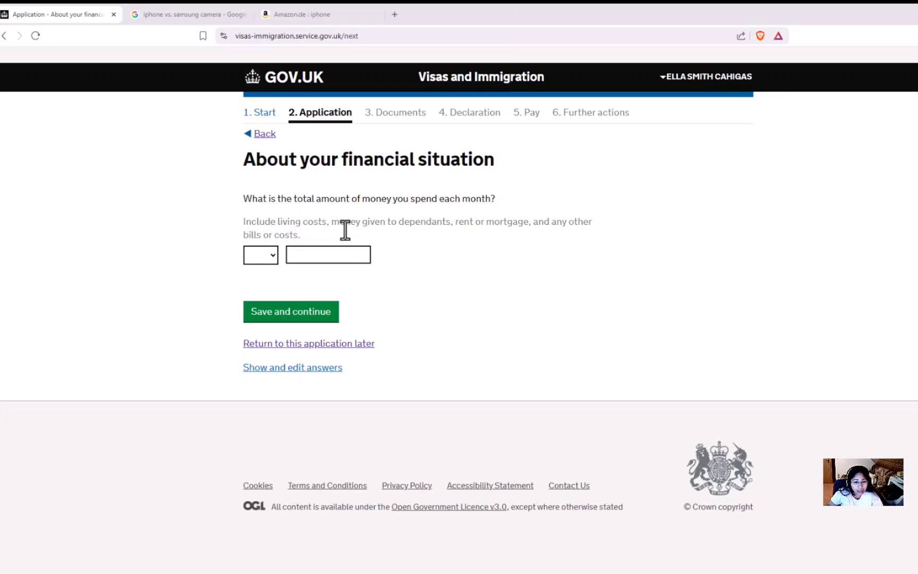
click(376, 240)
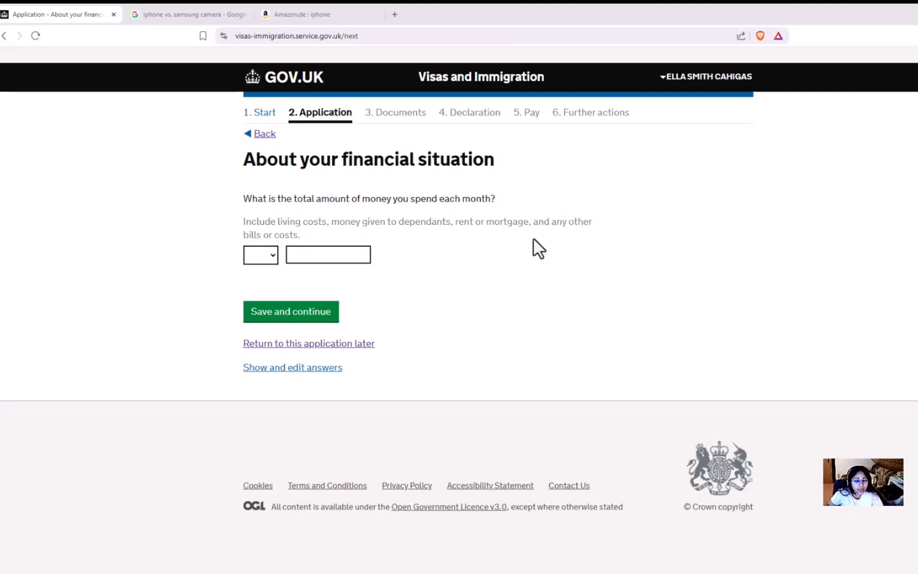
click(270, 259)
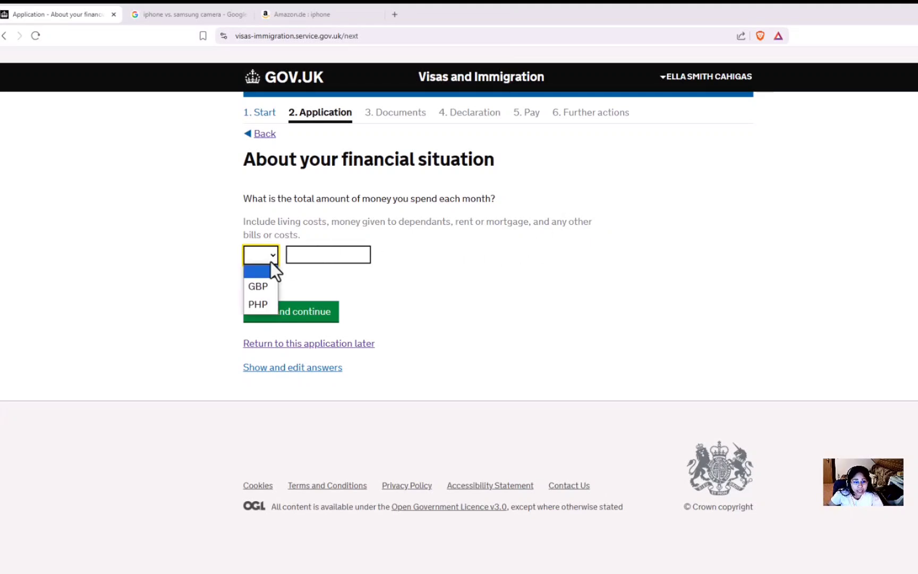
click(258, 304)
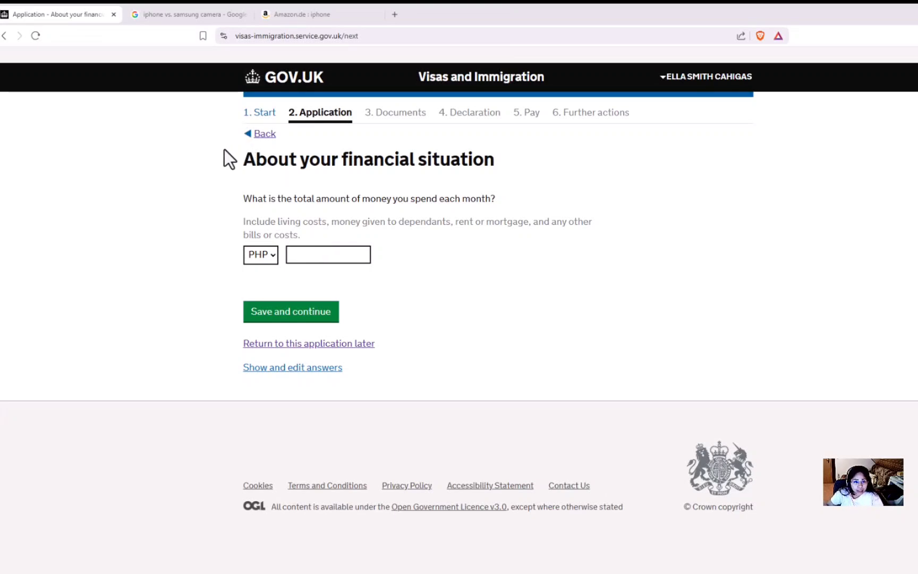
click(316, 255)
text(15000)
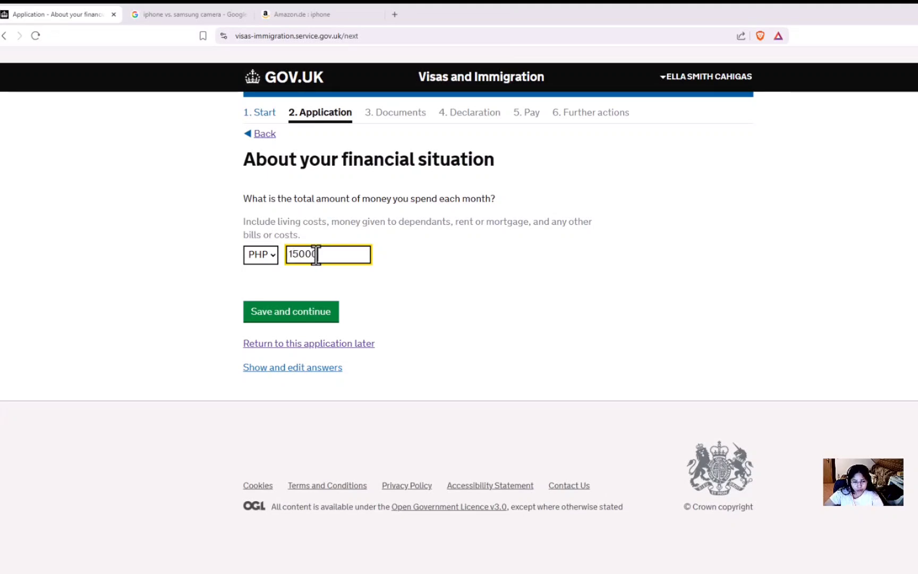
click(288, 275)
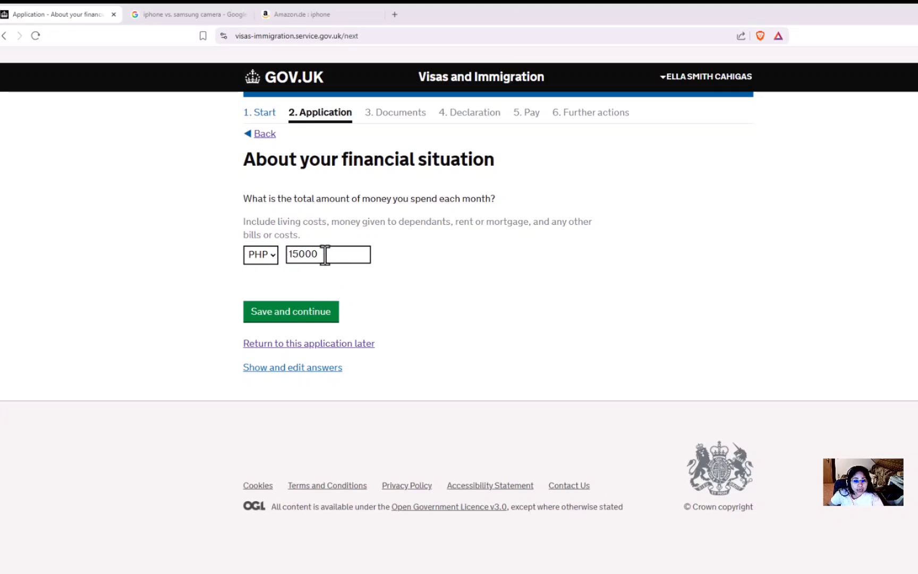
Step: Replace the monthly spending amount with 30000
drag(325, 254, 287, 254)
key(BackSpace)
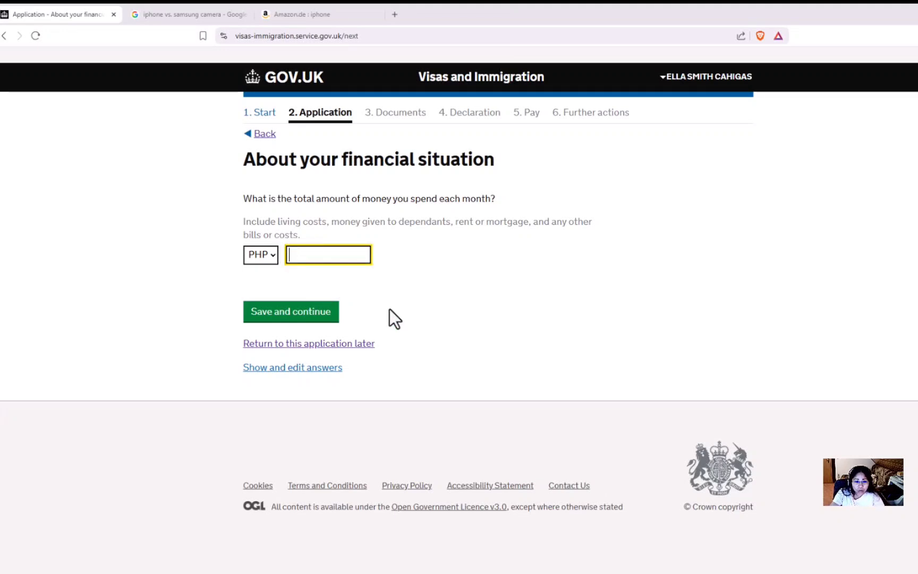
text(30000)
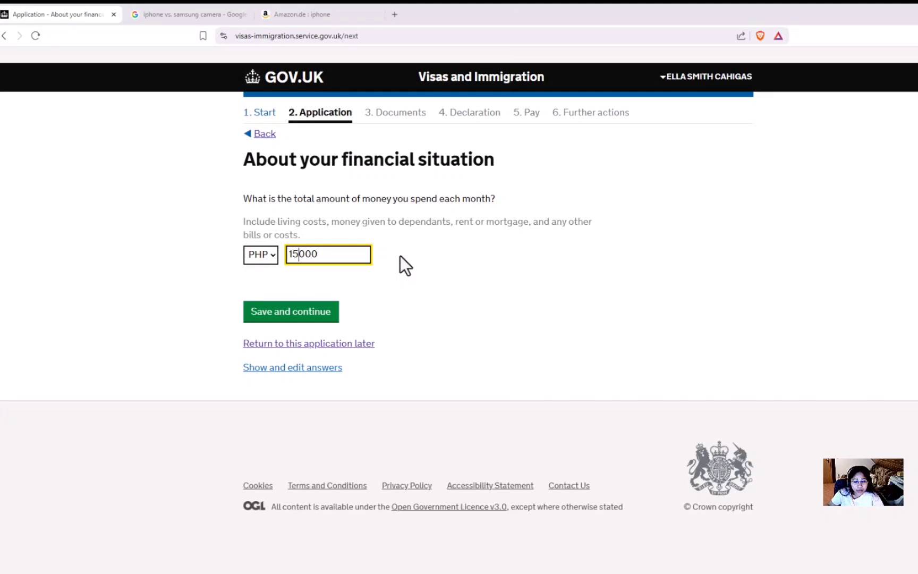
Step: Correct the monthly spending amount to PHP 20000 and save it
key(BackSpace)
key(BackSpace)
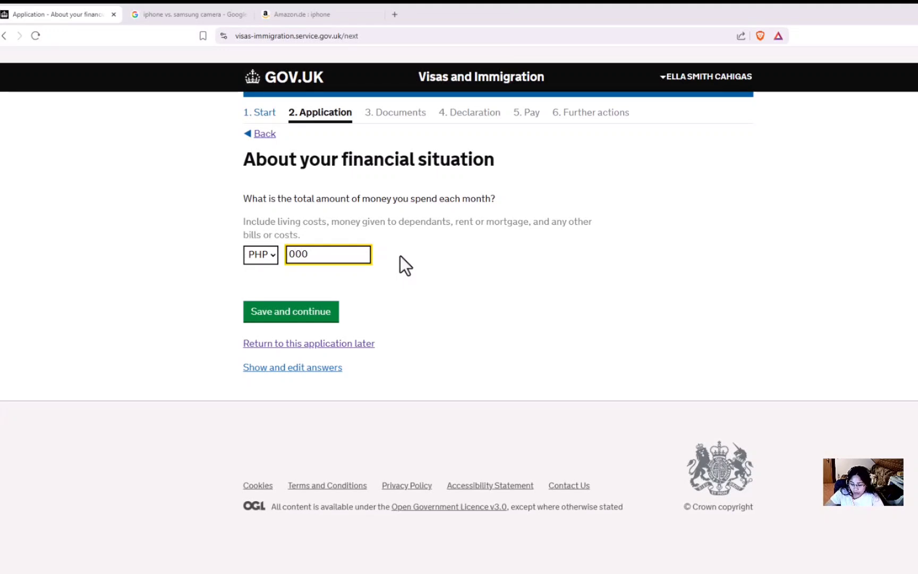
text(300)
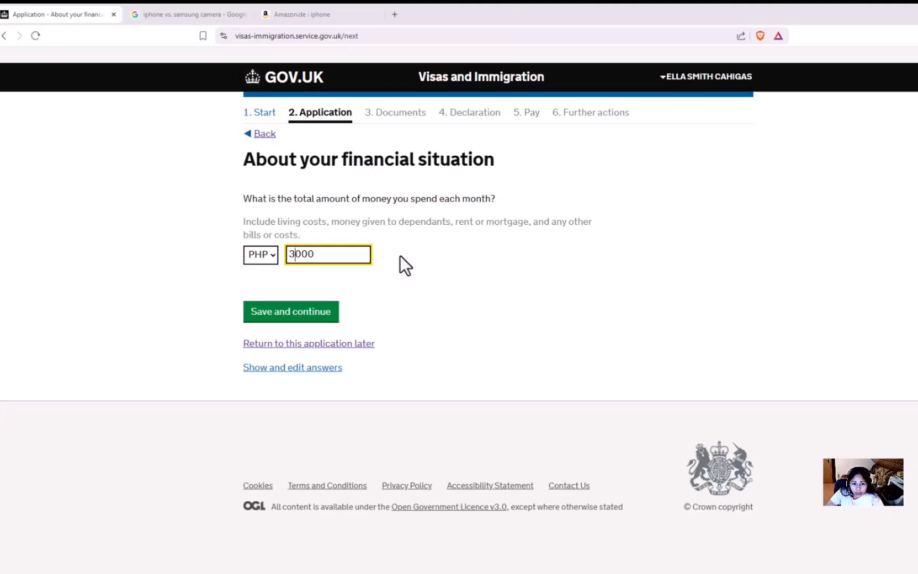
key(BackSpace)
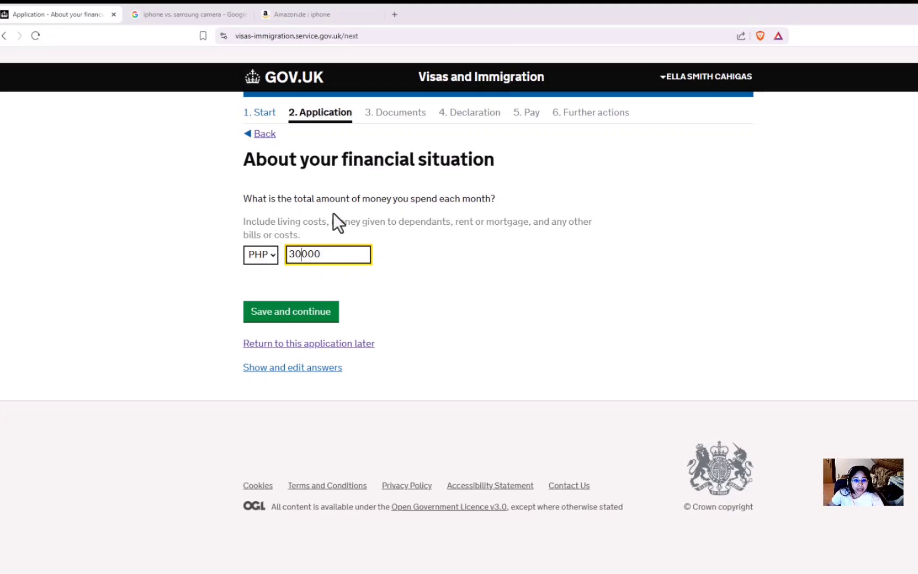
drag(242, 222, 330, 223)
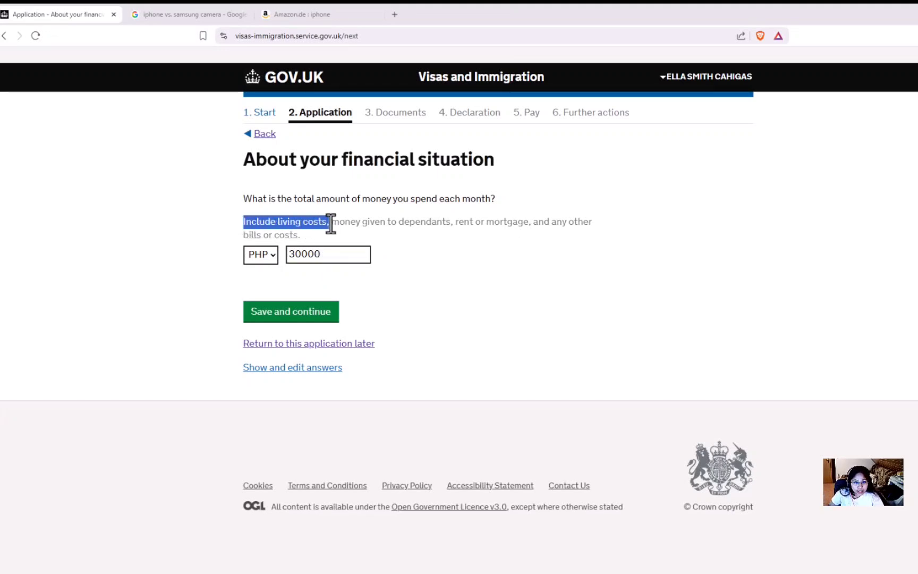
click(298, 264)
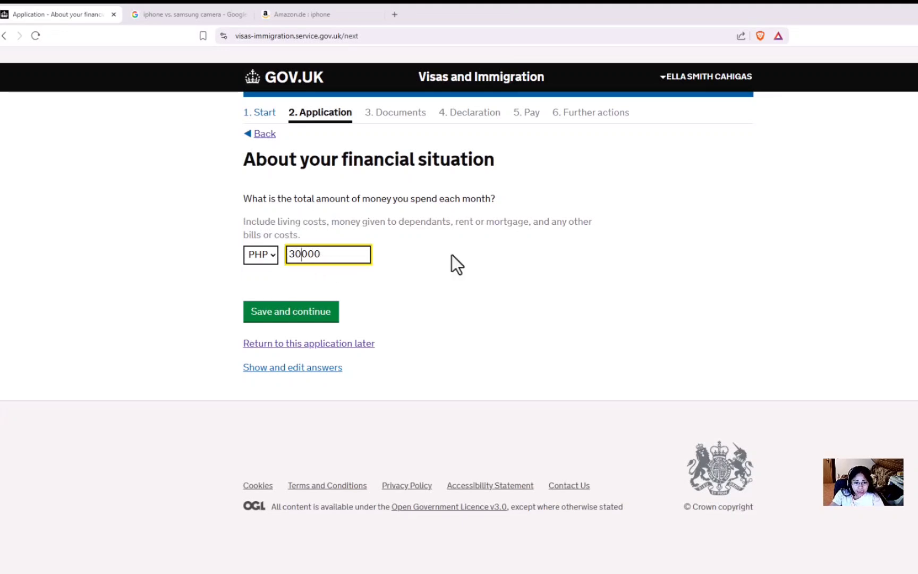
key(BackSpace)
key(BackSpace)
text(20)
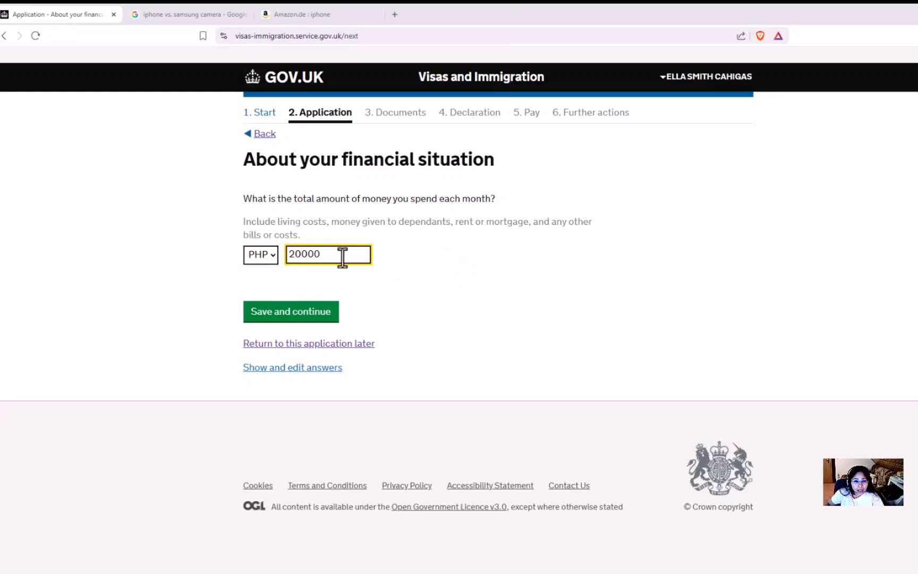
click(478, 251)
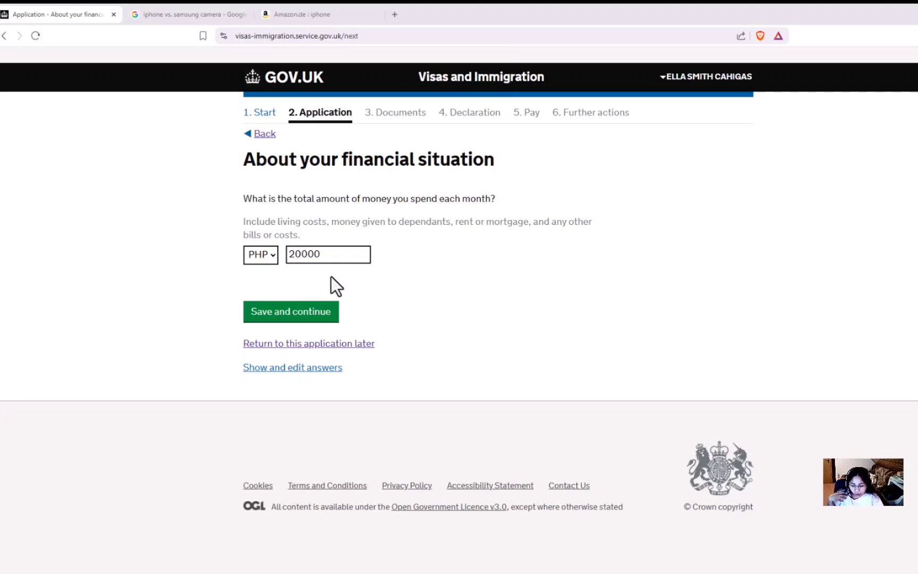
click(313, 312)
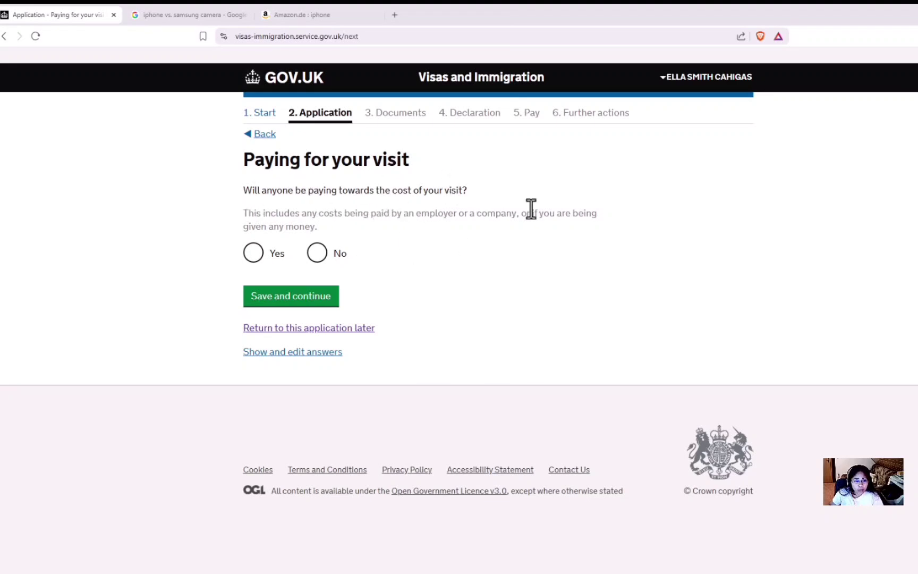
Step: Answer Yes that someone else will pay towards the visit, and continue
click(254, 258)
click(311, 305)
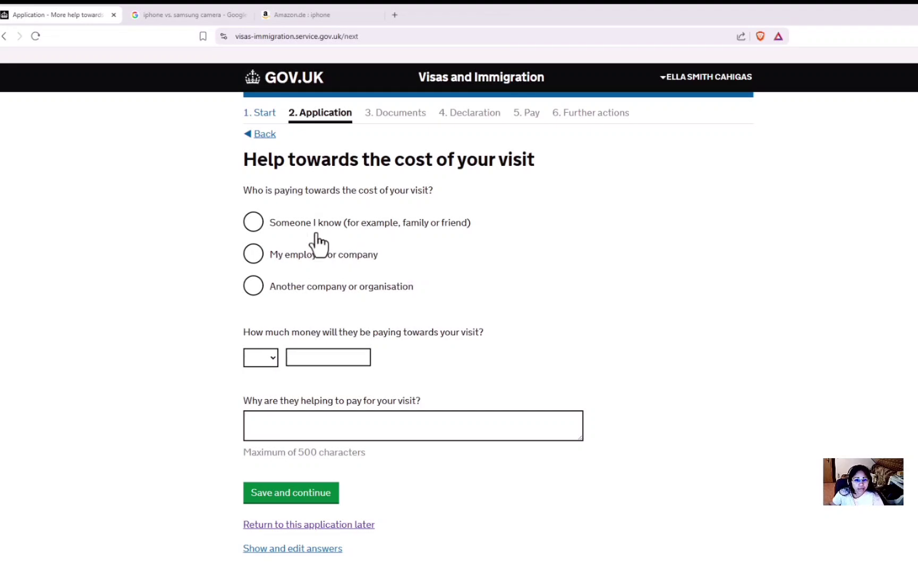
Step: Choose someone you know as the payer and fill in their name and town
click(254, 225)
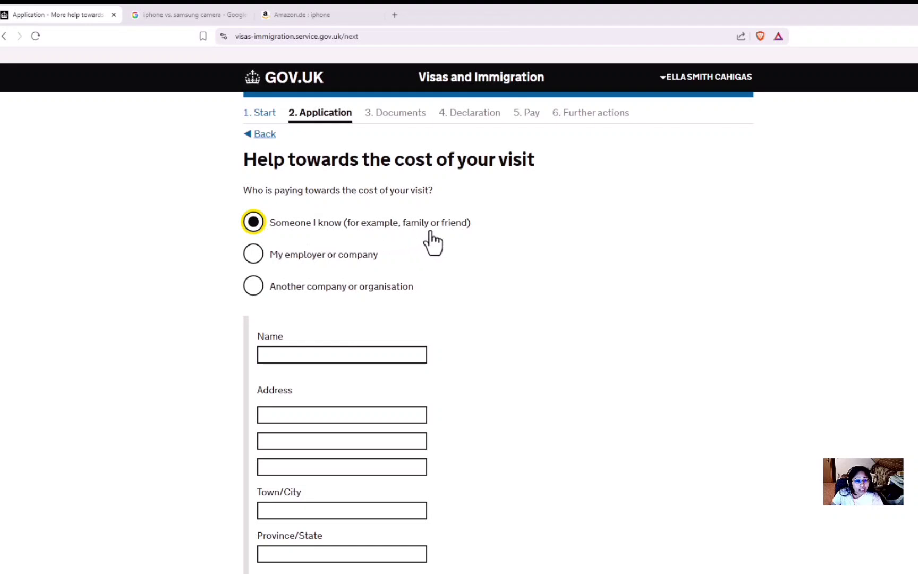
scroll(467, 244, down, 3)
click(285, 213)
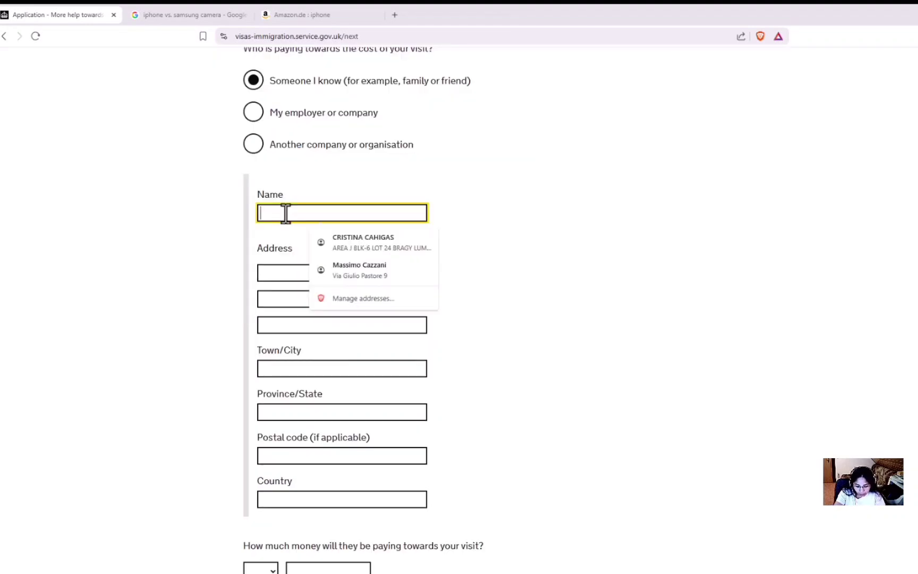
text(PSHIRE)
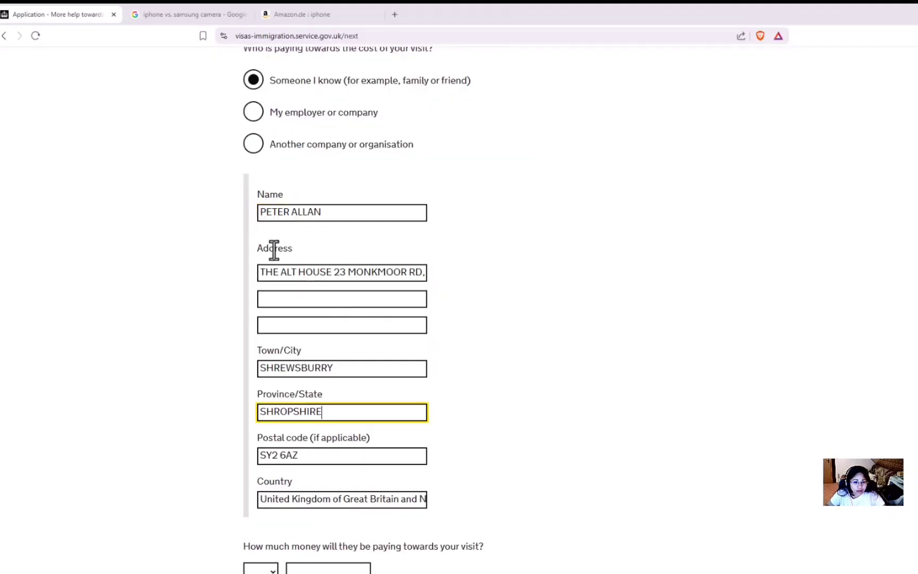
click(365, 369)
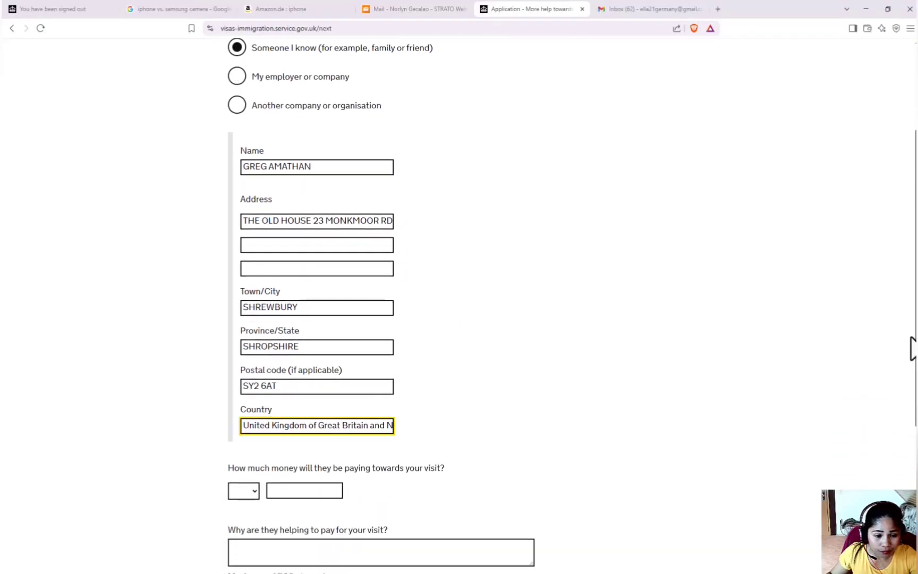
Step: Add why the sponsor is helping, save the GBP 4000 contribution, and answer No to further help
scroll(908, 371, down, 3)
scroll(905, 420, down, 2)
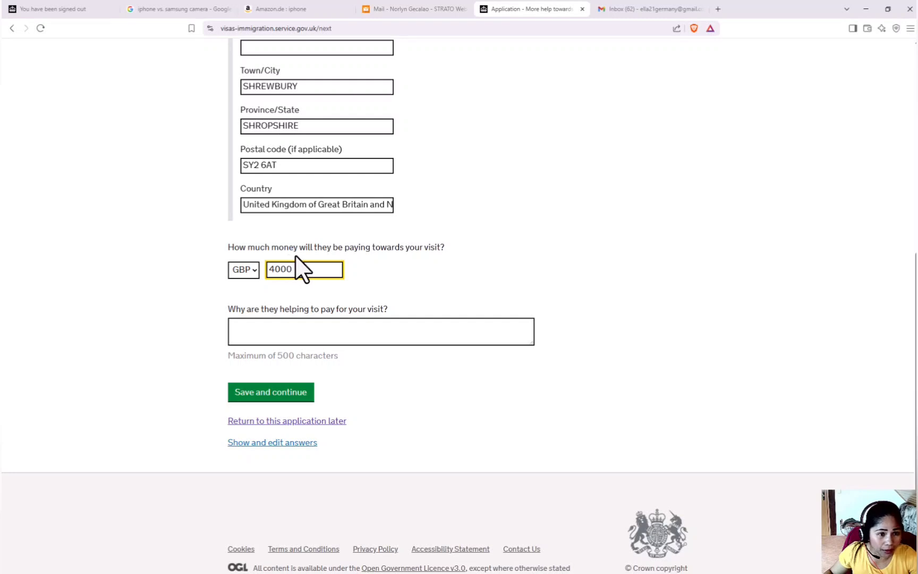
click(286, 327)
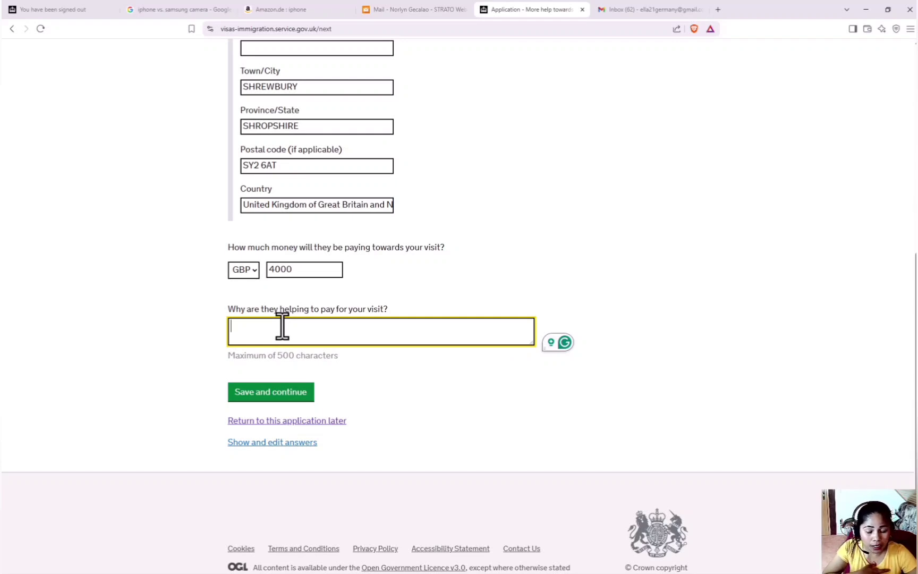
click(272, 394)
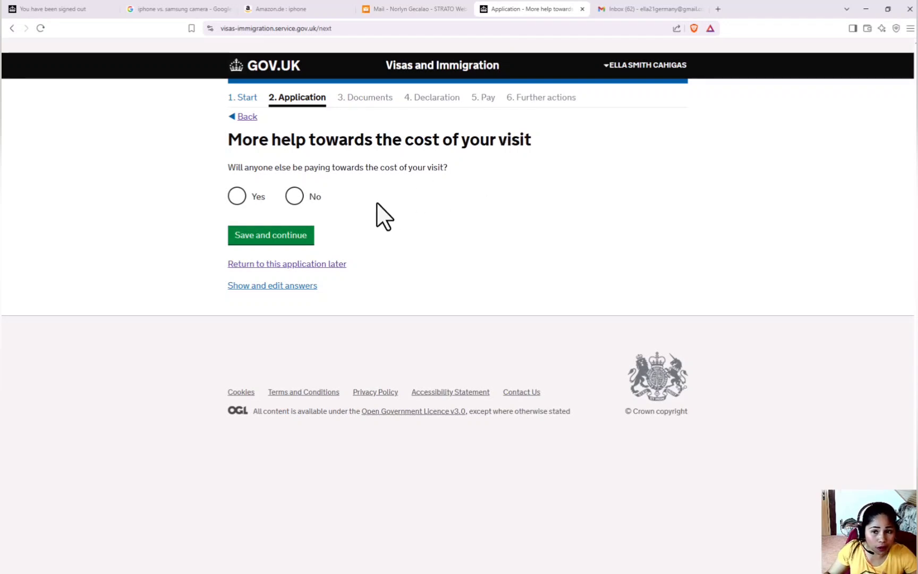
click(296, 198)
Step: Confirm no one else helps with costs, then set travel dates arriving 12/08/2025 and leaving 05/11/2025
click(284, 239)
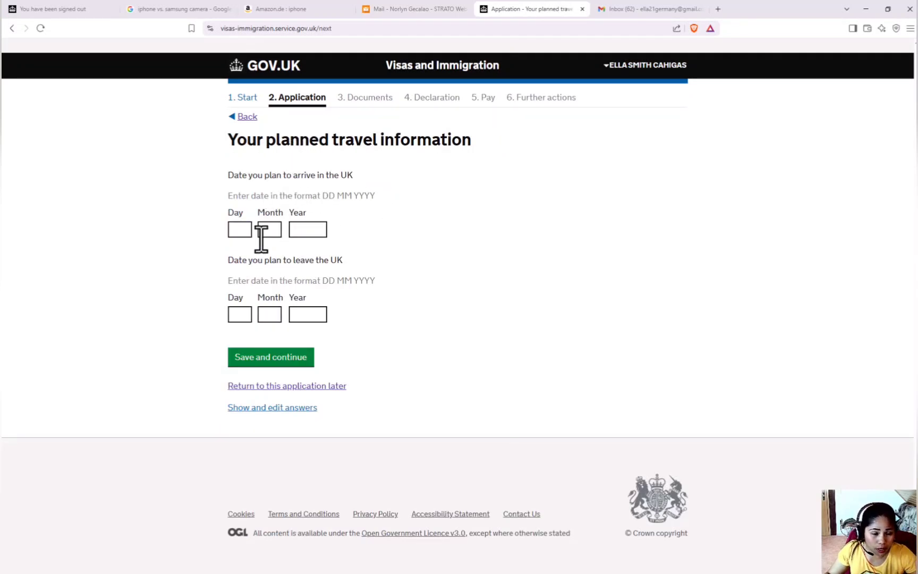
click(240, 230)
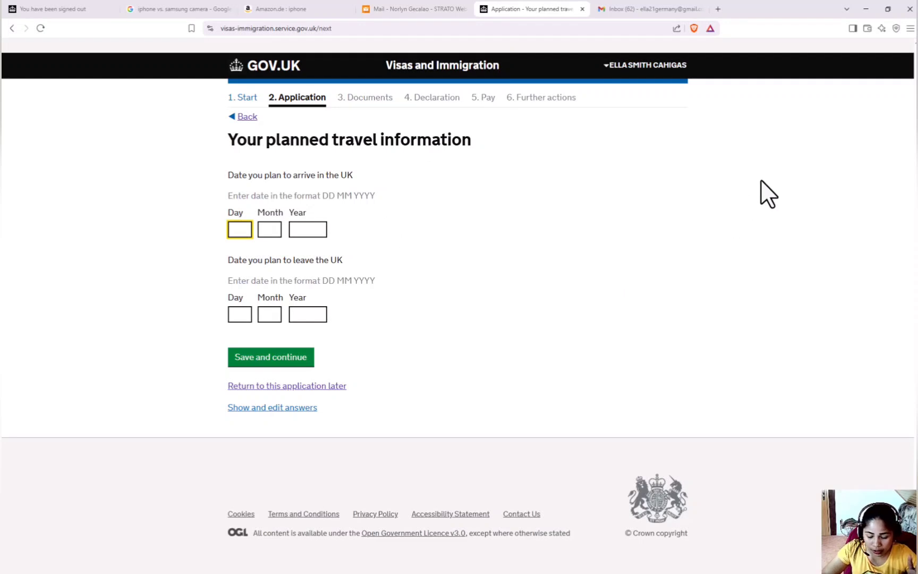
text(12)
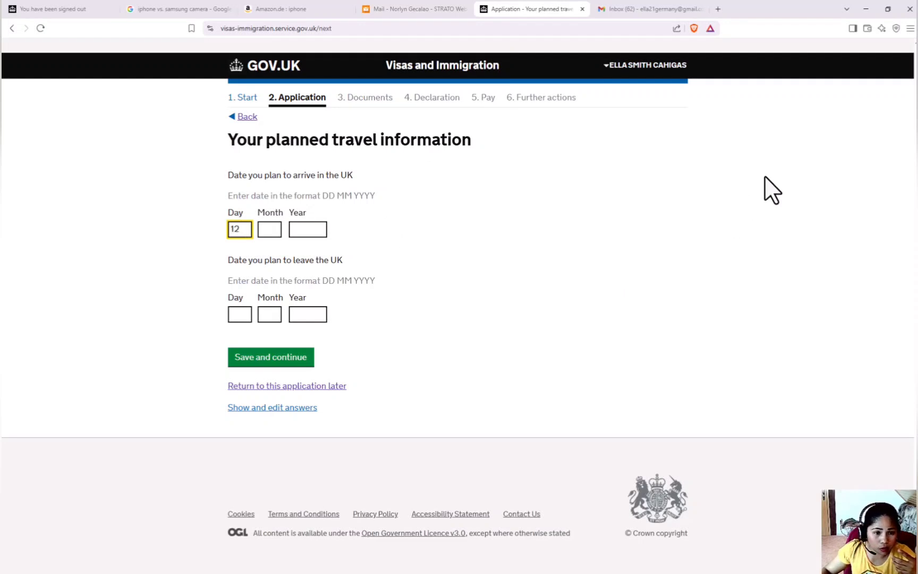
click(273, 230)
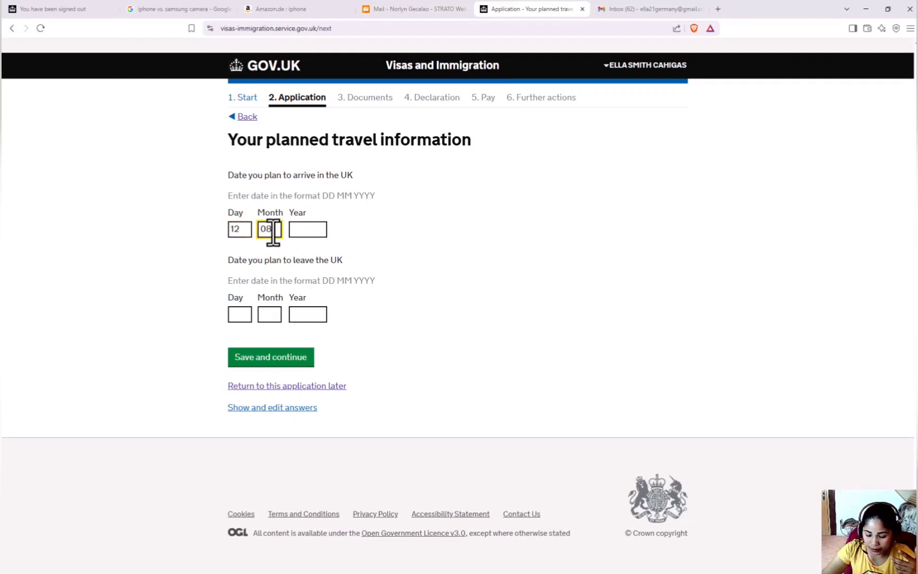
text(08)
click(324, 233)
text(1)
text(2025)
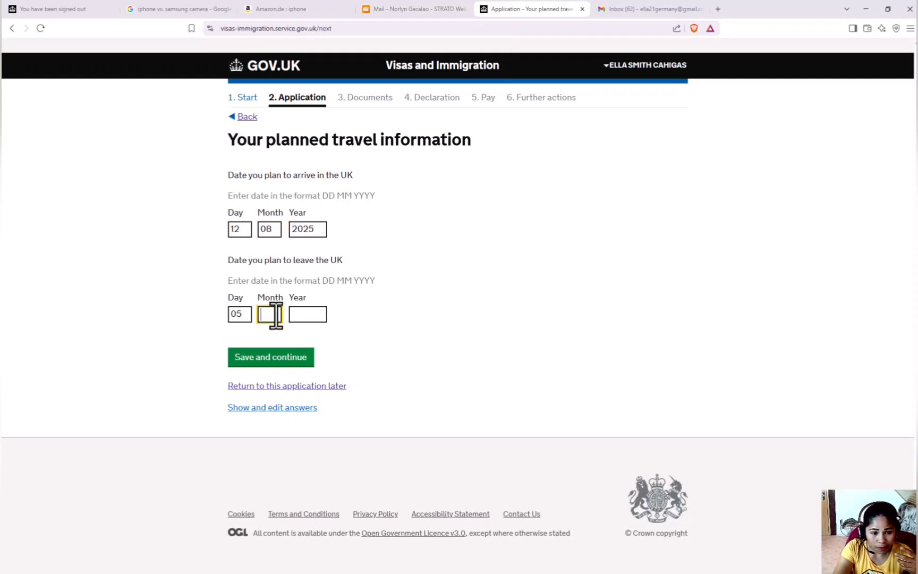
text(11)
click(303, 315)
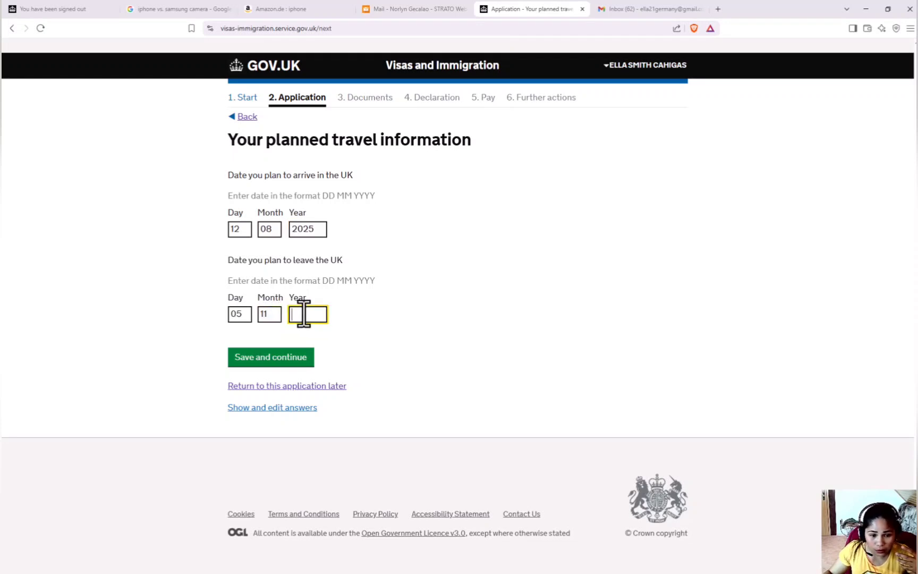
text(2025)
click(287, 358)
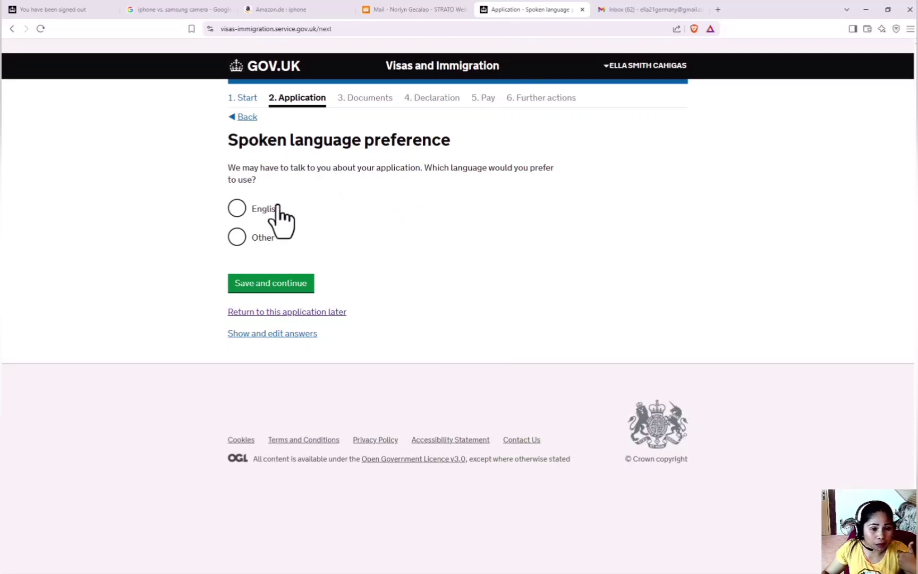
Step: Choose English as the preferred spoken language and save
click(237, 209)
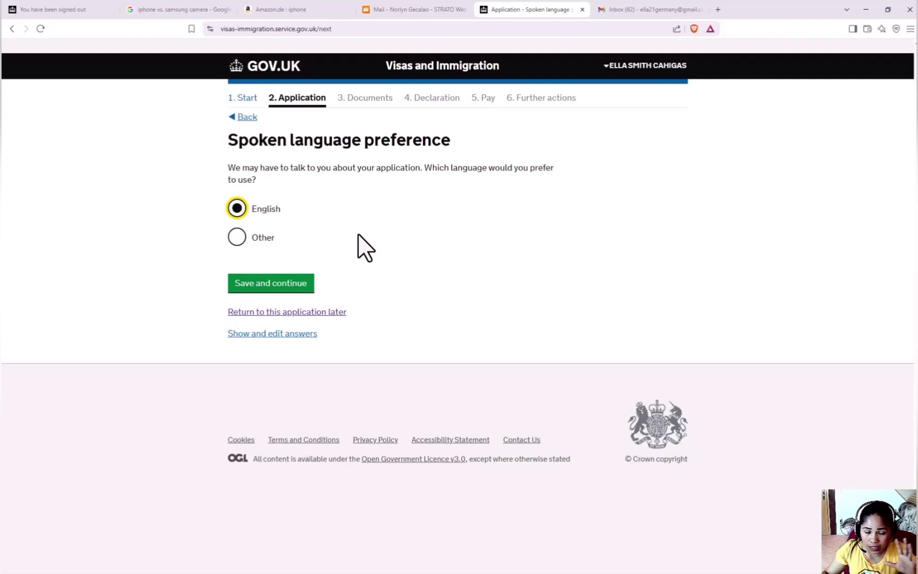
click(297, 283)
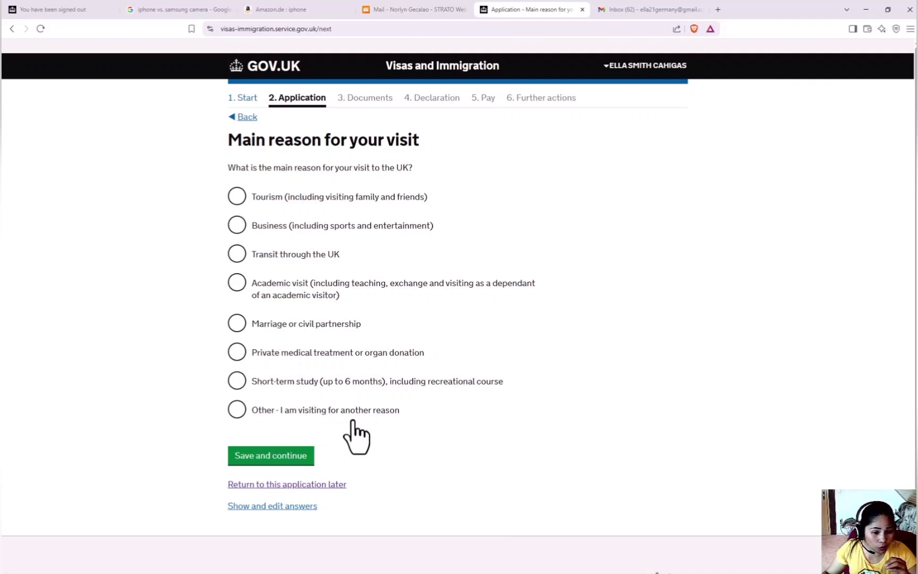
Step: Give Tourism as the main visit reason, with Visiting friends as the holiday reason
click(237, 197)
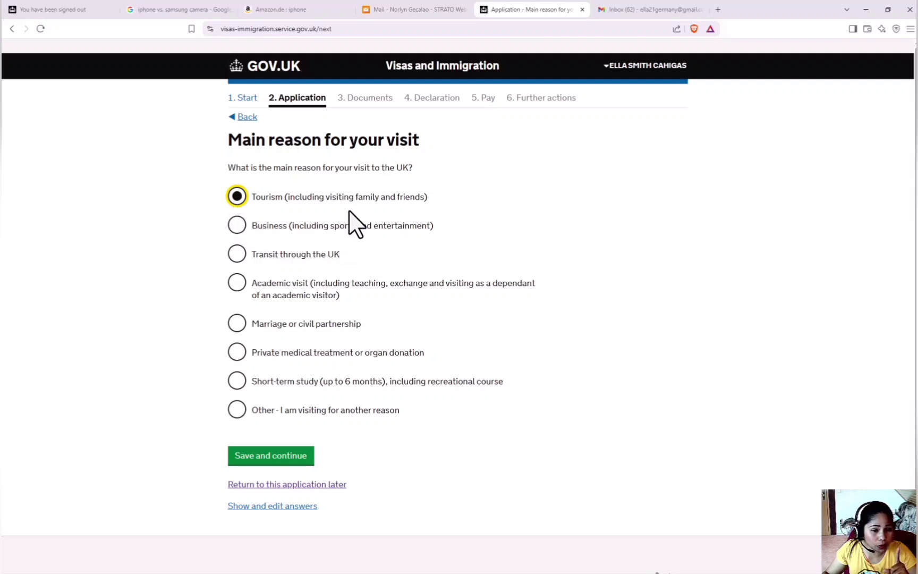
click(274, 460)
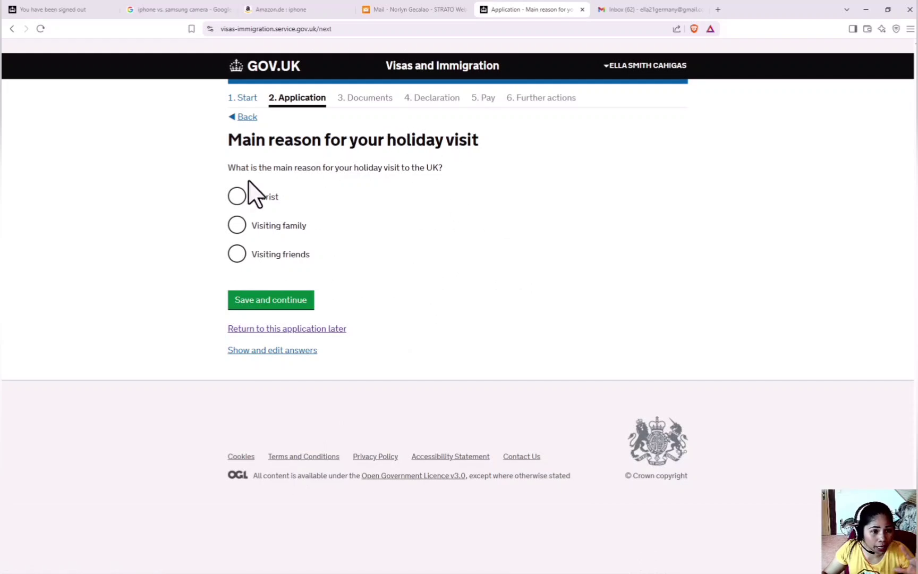
click(237, 254)
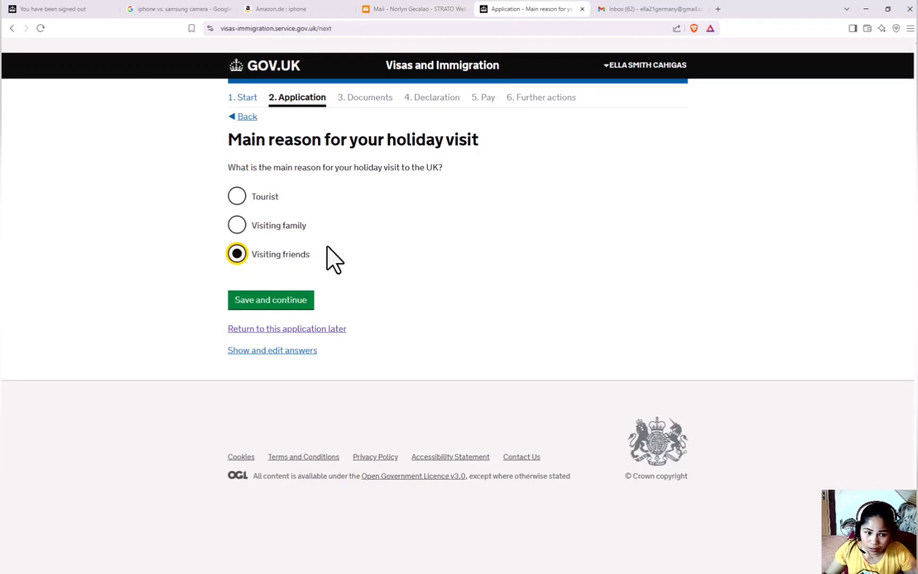
click(252, 306)
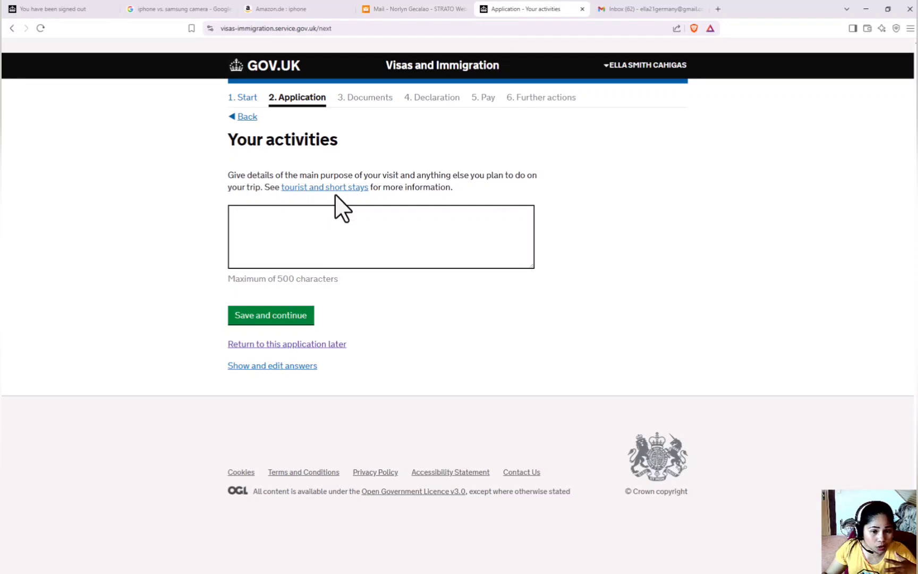
Step: Paste a purpose statement about visiting a boyfriend and tourism into the activities box and save
click(434, 213)
text(To visit my boyfriend and for tourism purposes.)
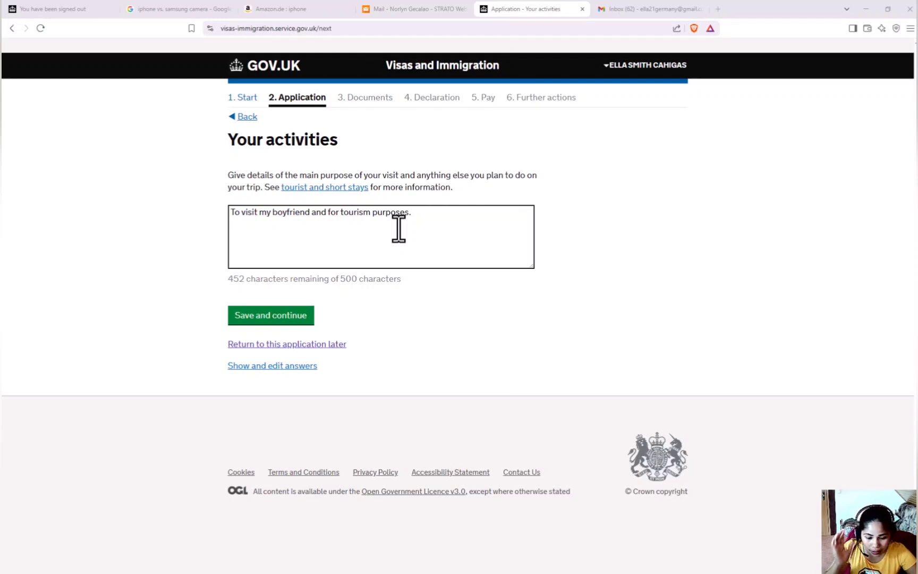
click(279, 317)
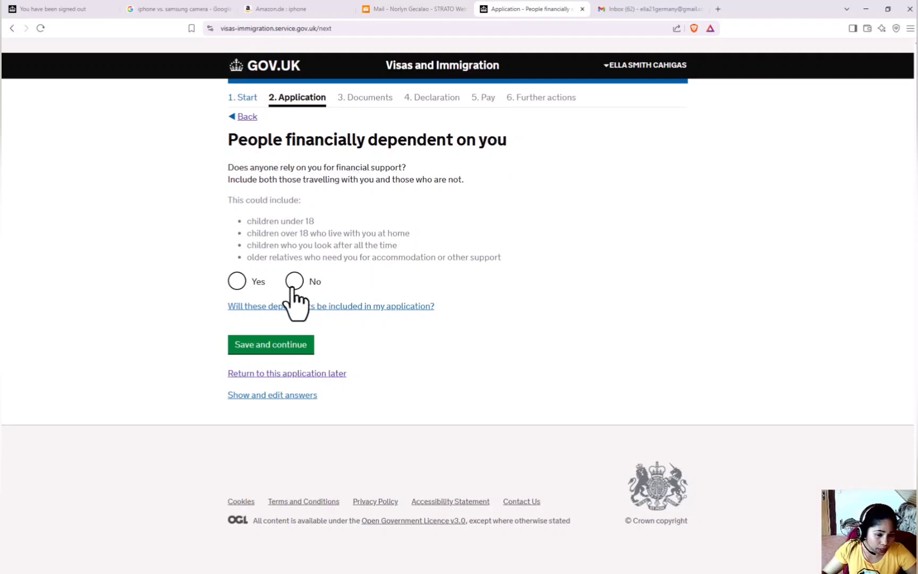
Step: Answer Yes to having a financial dependant and open the dependant details form
click(238, 283)
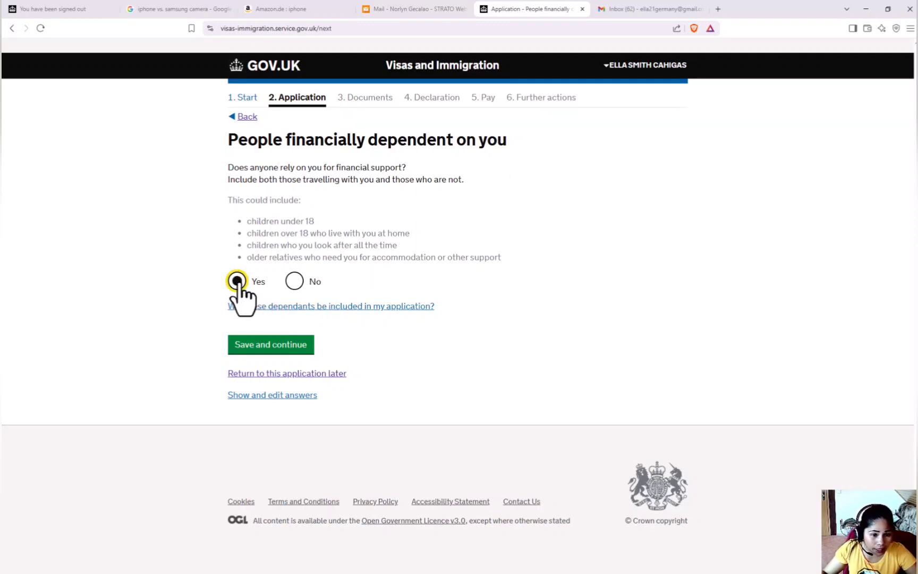
click(289, 348)
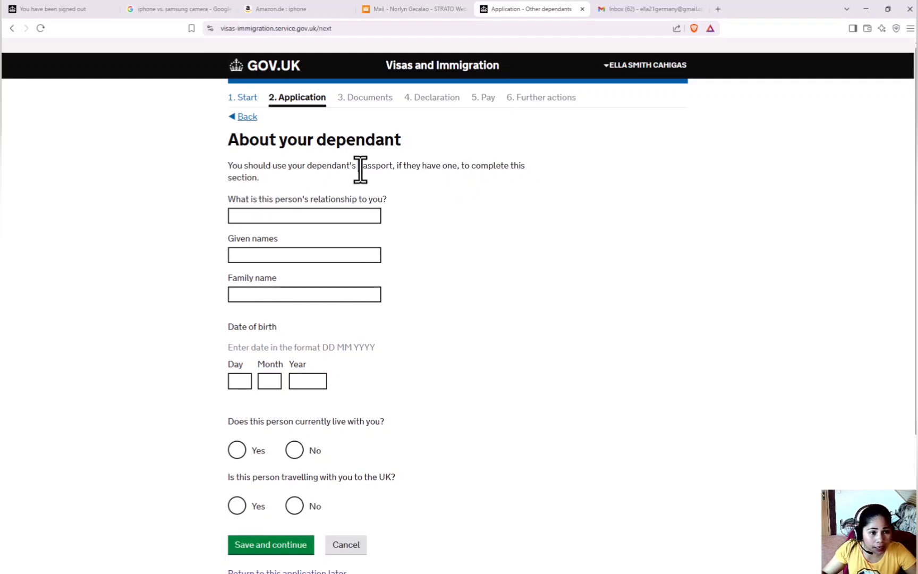
drag(358, 170, 393, 172)
click(400, 181)
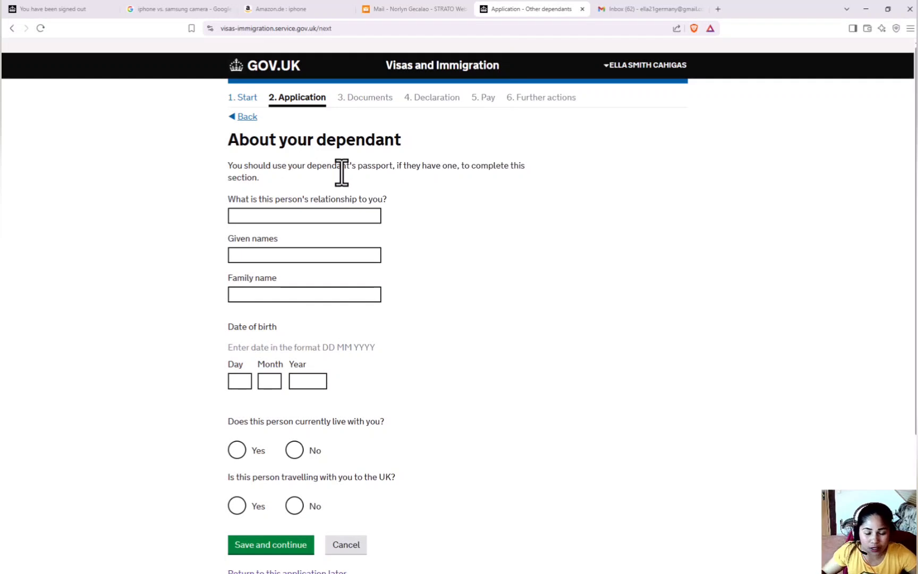
Step: Set the dependant's relationship to Daughter and enter her given and family names
click(290, 215)
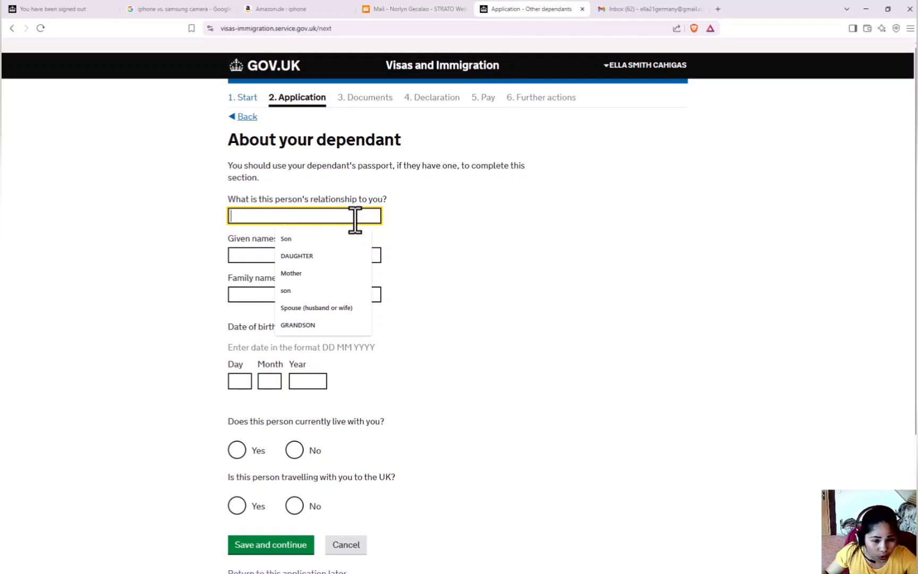
click(313, 257)
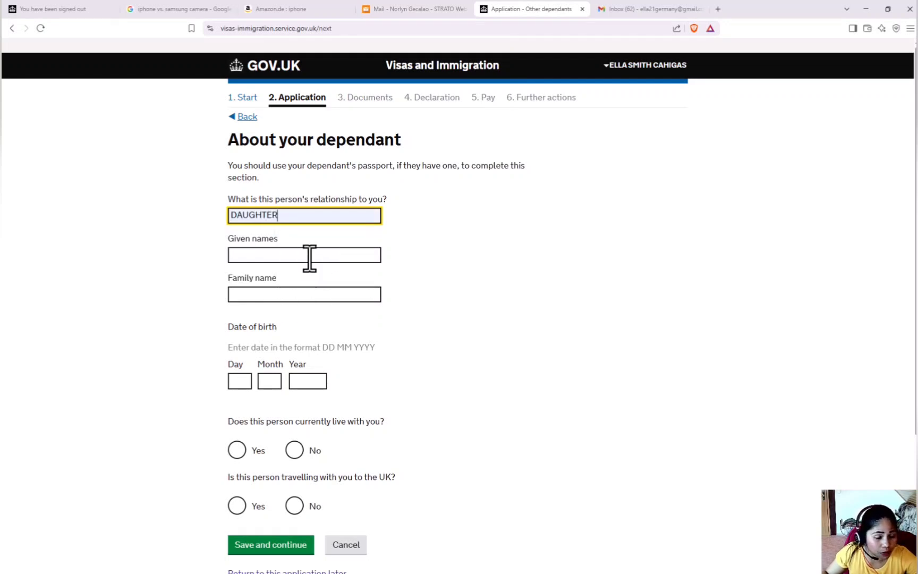
click(310, 255)
text(NNA)
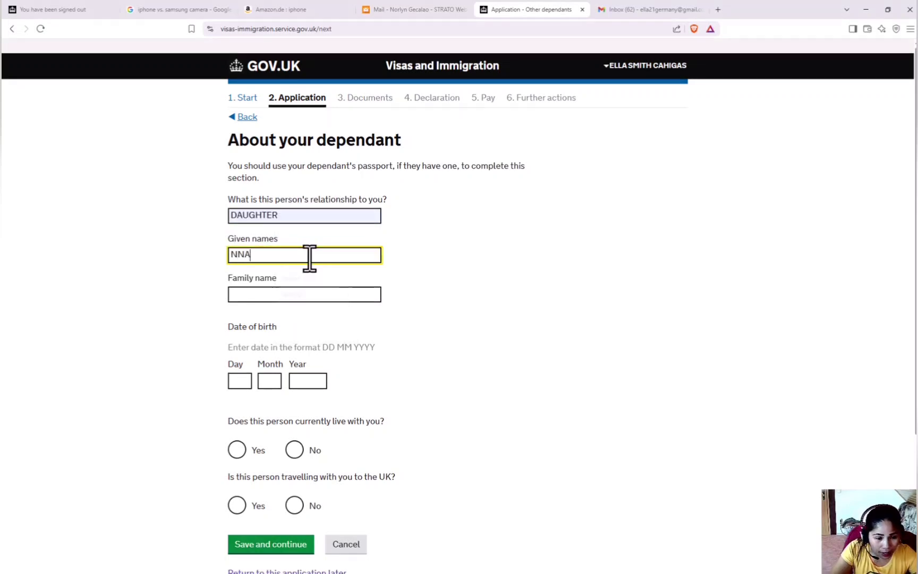
key(BackSpace)
key(BackSpace)
key(BackSpace)
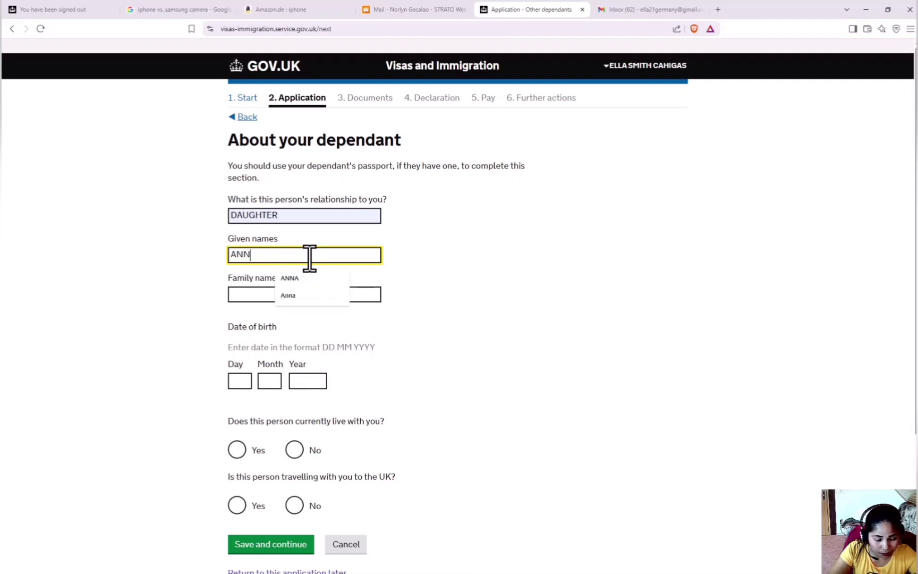
click(255, 293)
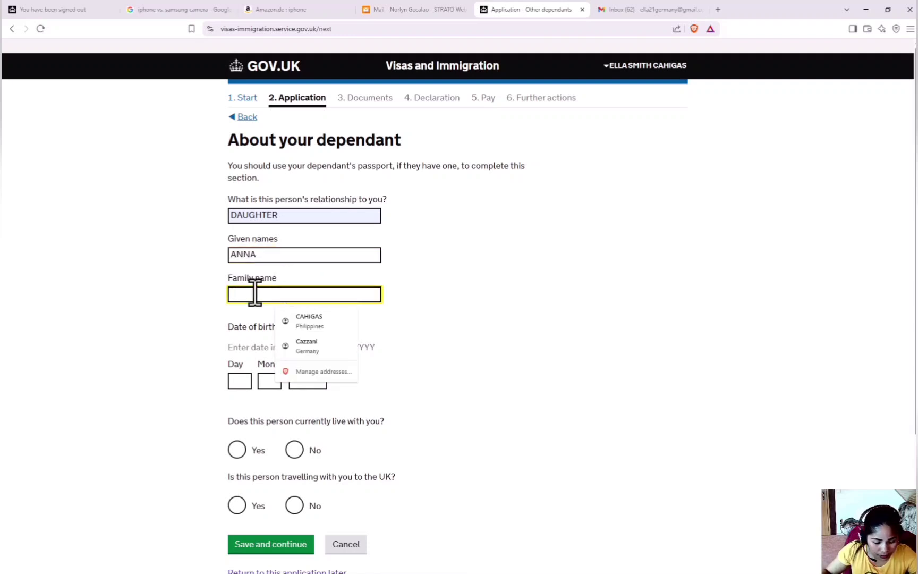
click(267, 393)
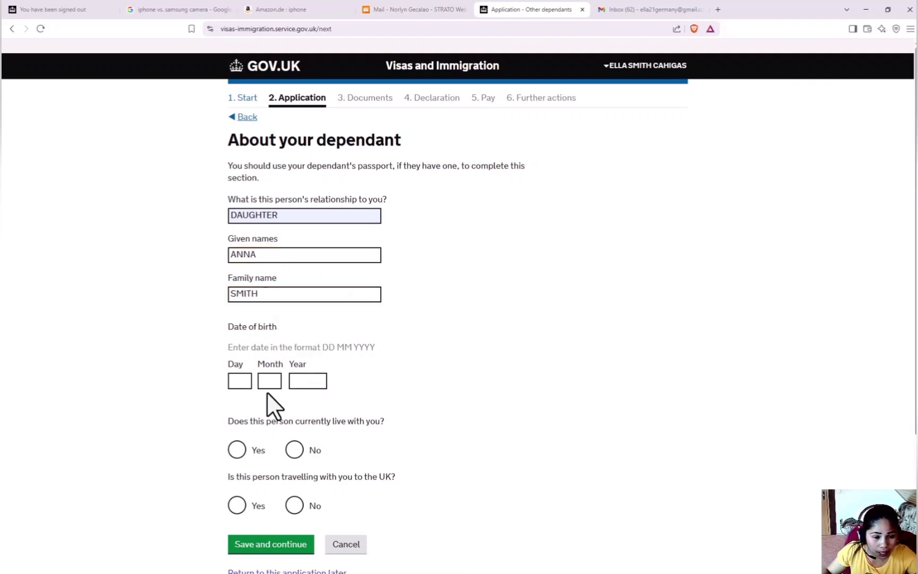
text(12)
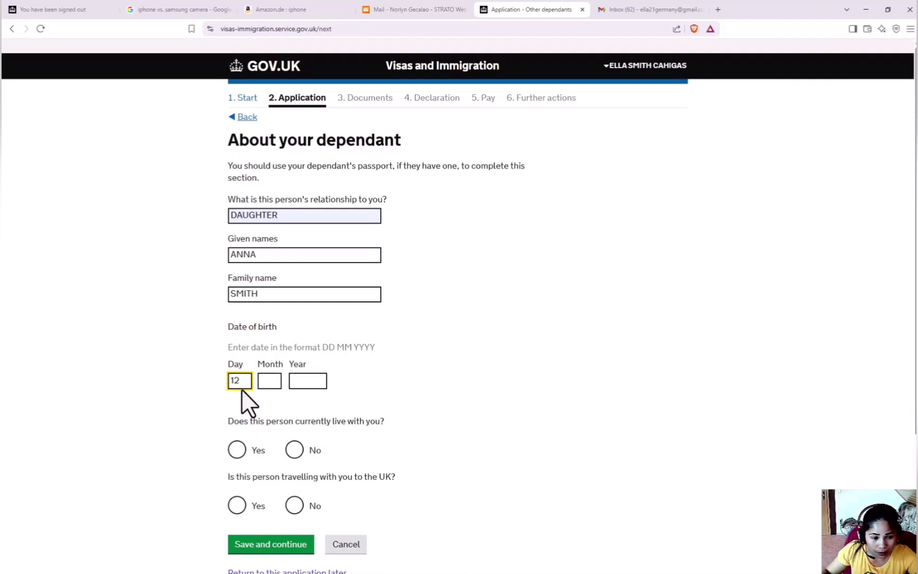
click(271, 380)
text(07)
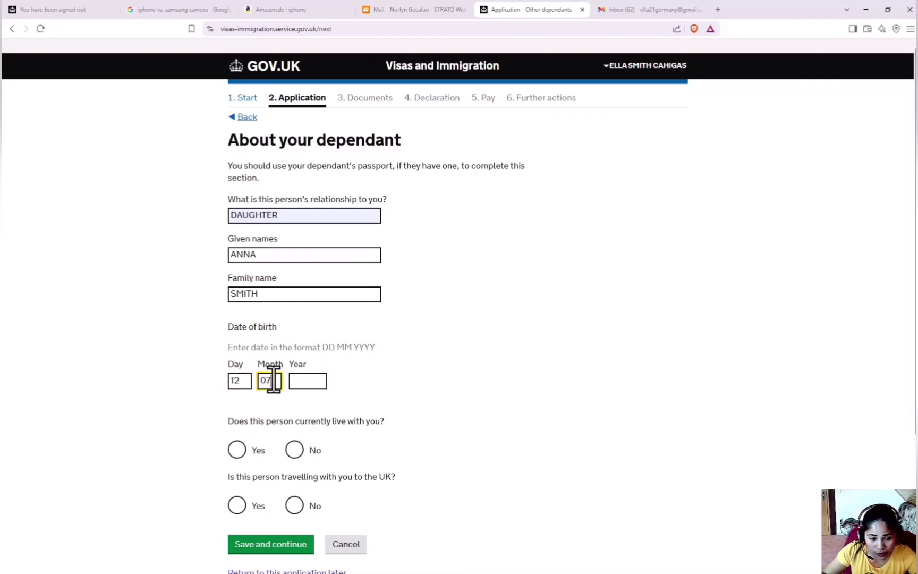
click(306, 380)
text(2020)
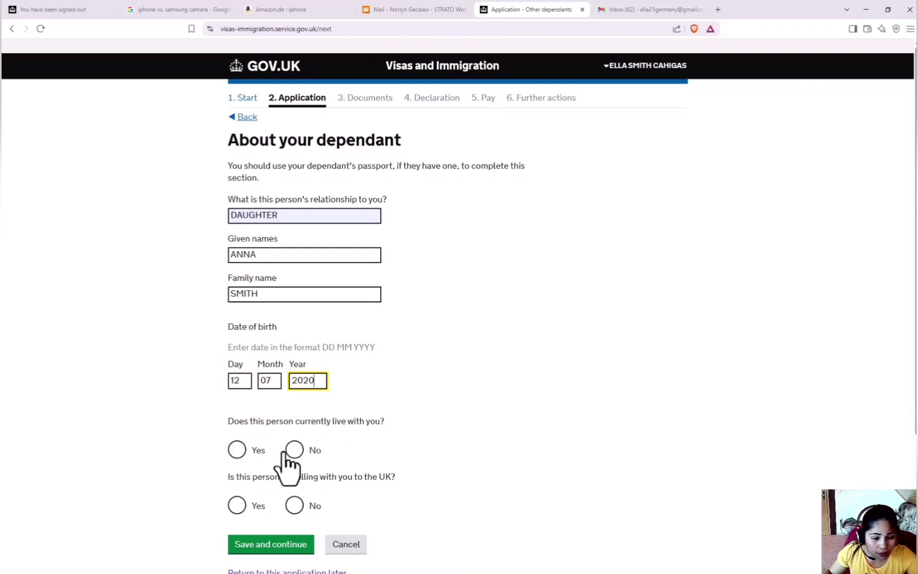
click(237, 450)
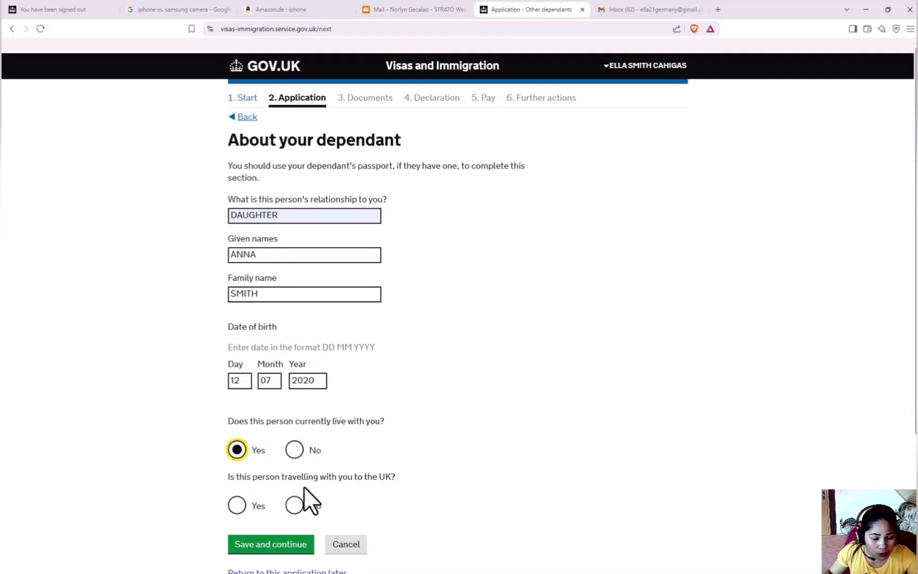
click(294, 505)
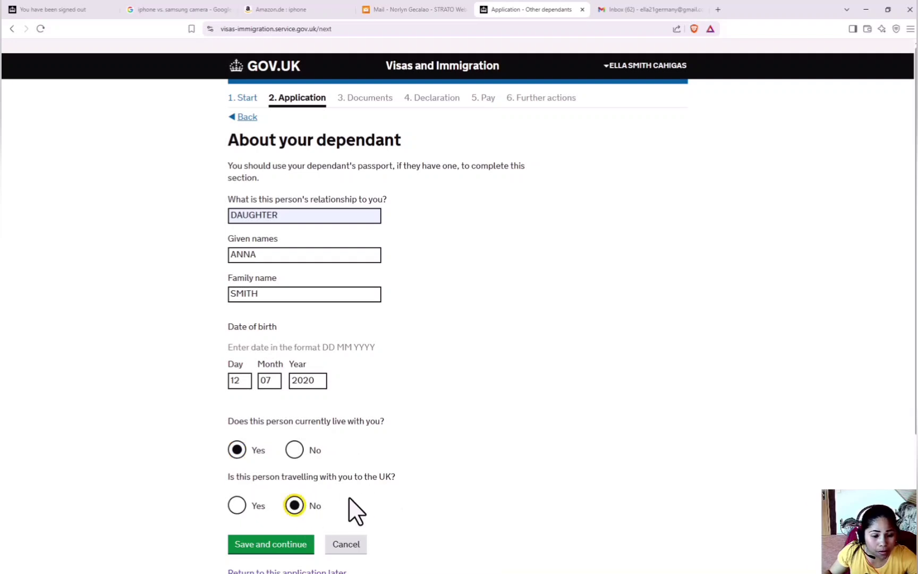
scroll(352, 508, down, 2)
Step: Save the daughter's details and answer No to anyone else needing financial support
click(278, 420)
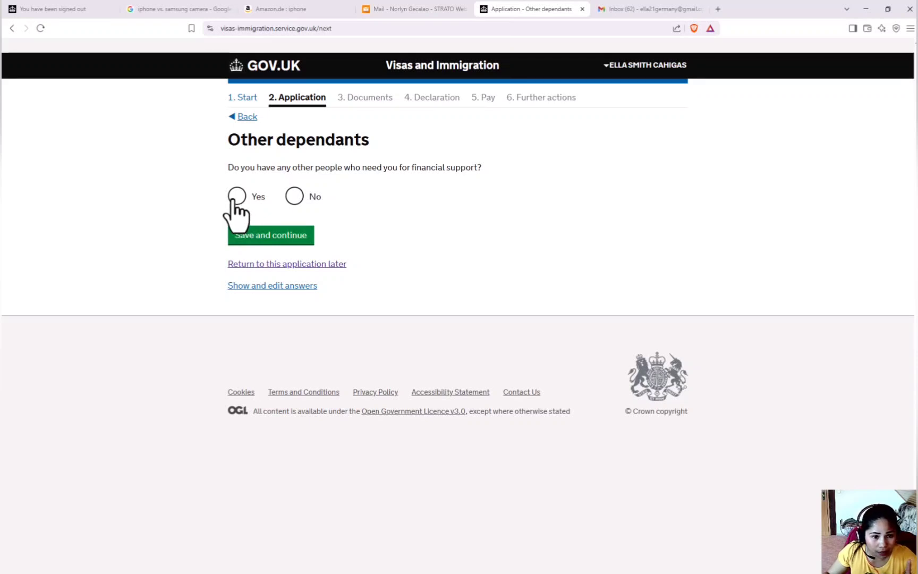
click(294, 197)
click(270, 236)
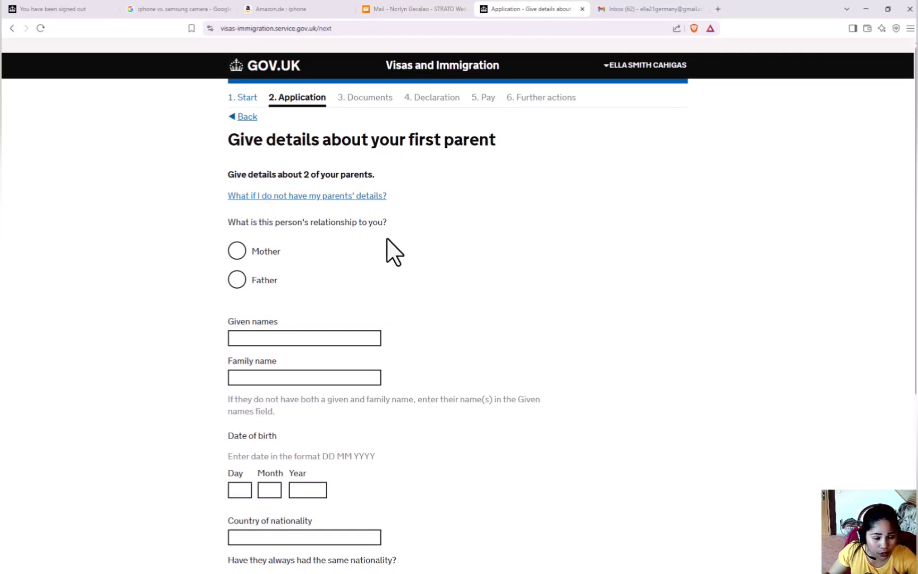
Step: Enter the mother as first parent: given name, born 1979, always a Philippine national
scroll(388, 255, down, 3)
click(237, 125)
click(274, 210)
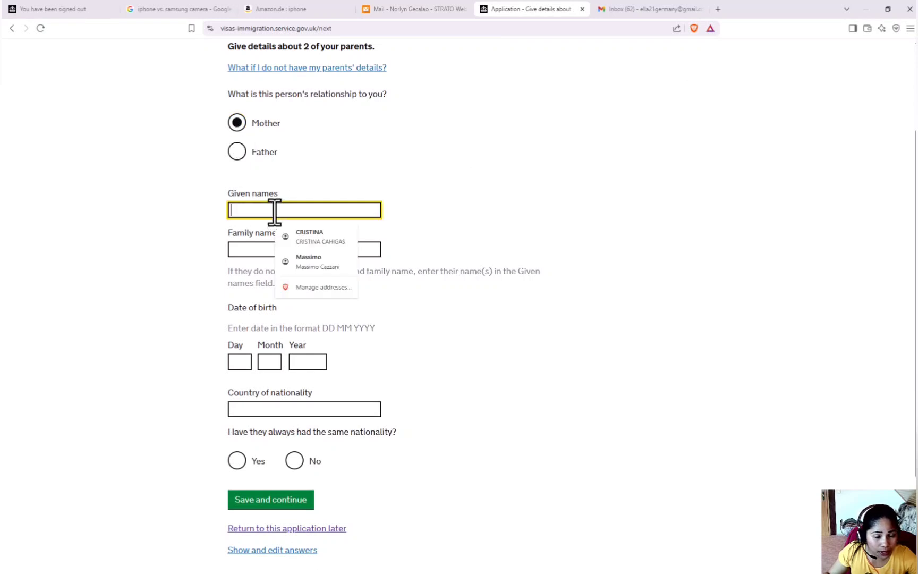
text(GLAD)
text(0)
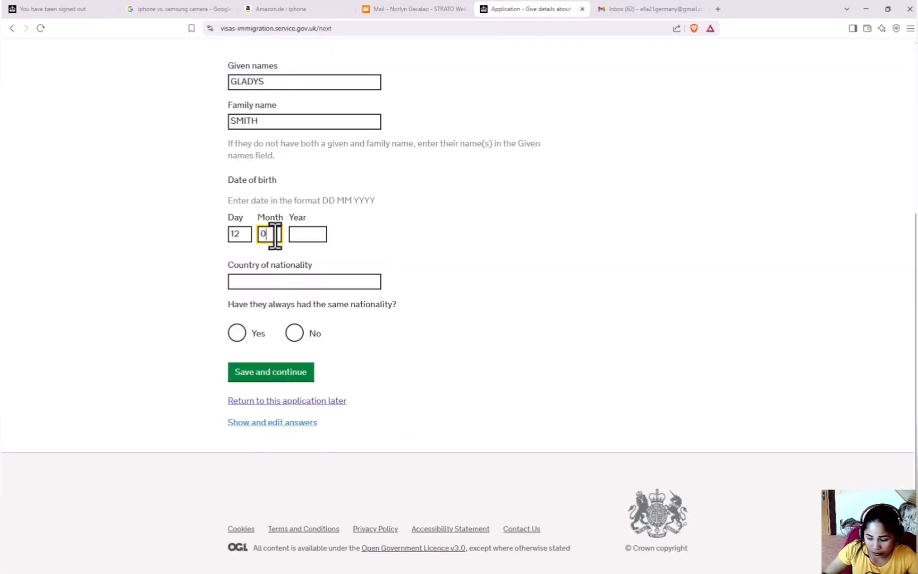
text(8)
click(313, 236)
text(19)
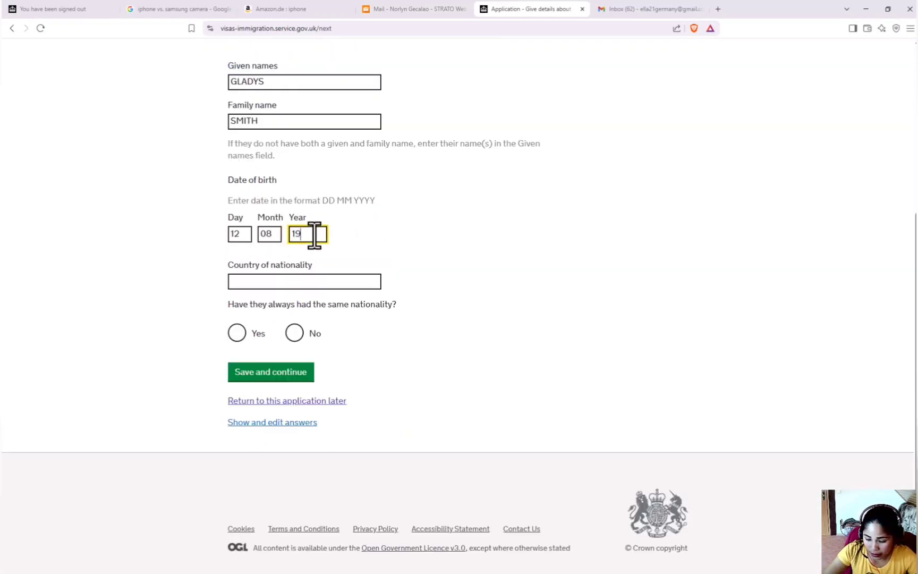
text(79)
click(255, 281)
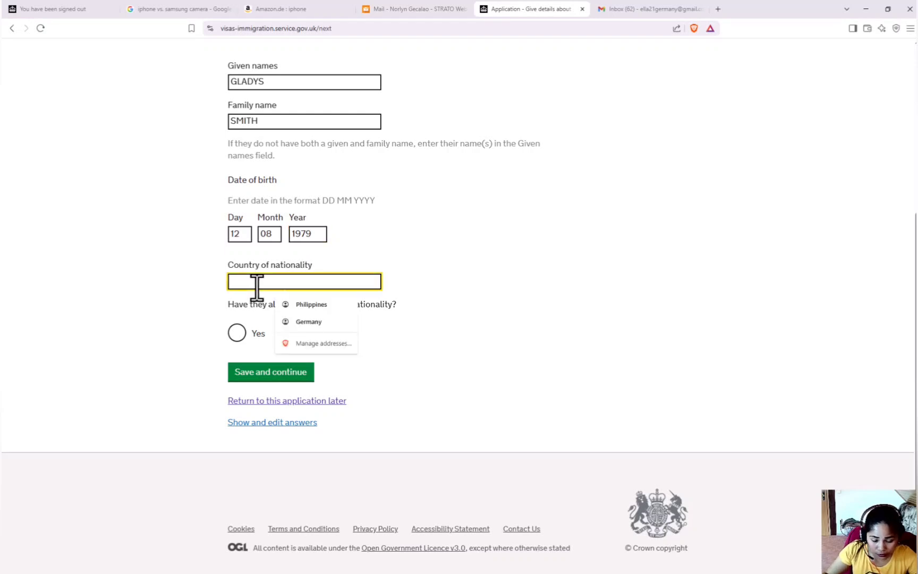
click(312, 304)
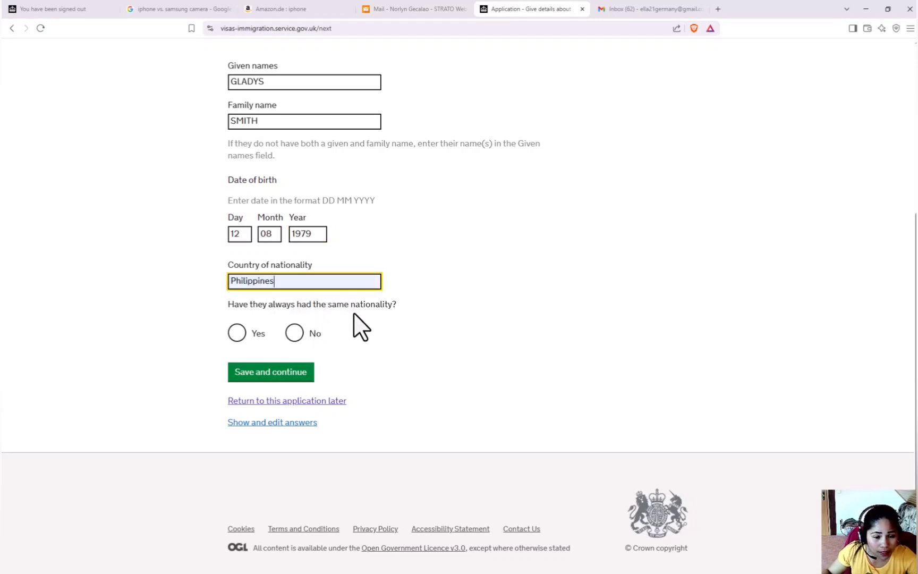
click(237, 333)
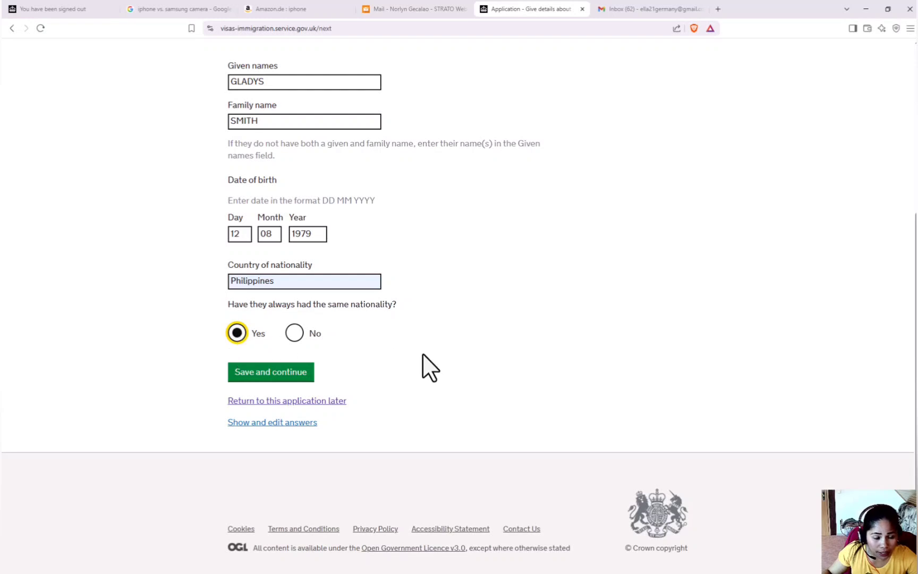
click(295, 374)
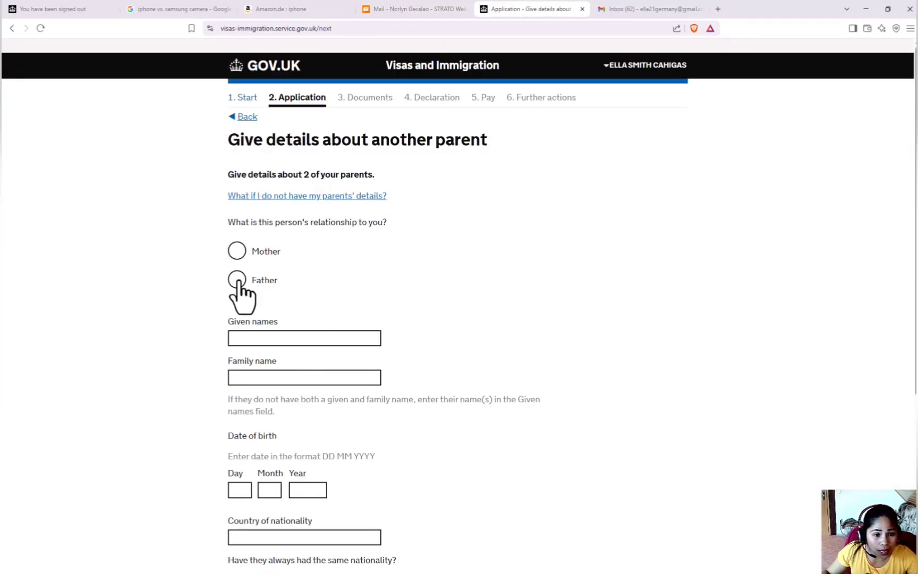
Step: Select Father as the second parent and enter his given and family names
click(237, 281)
scroll(334, 266, down, 2)
click(312, 211)
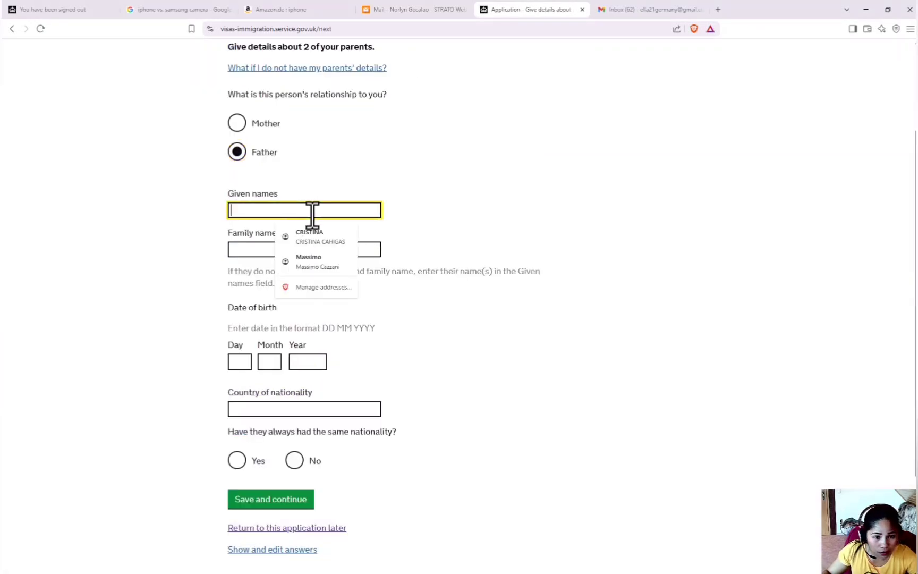
click(270, 245)
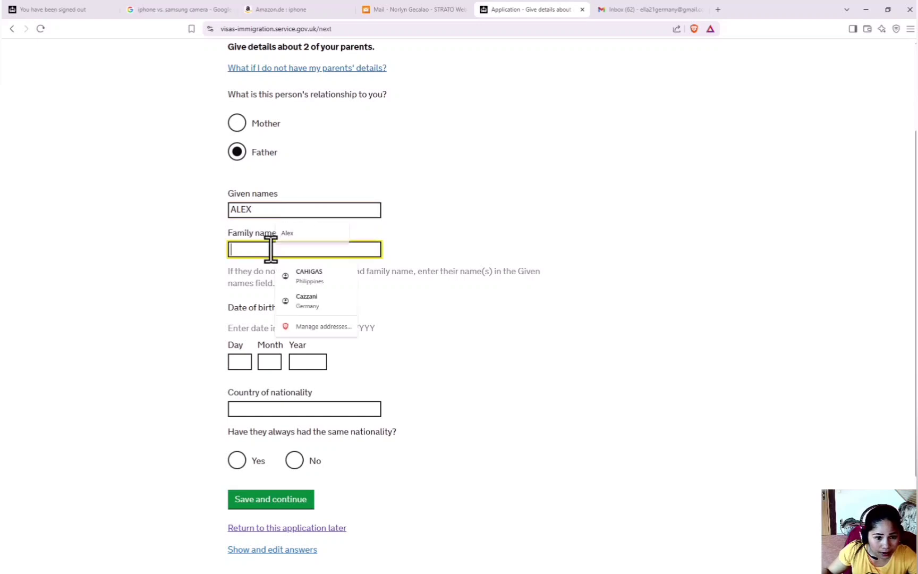
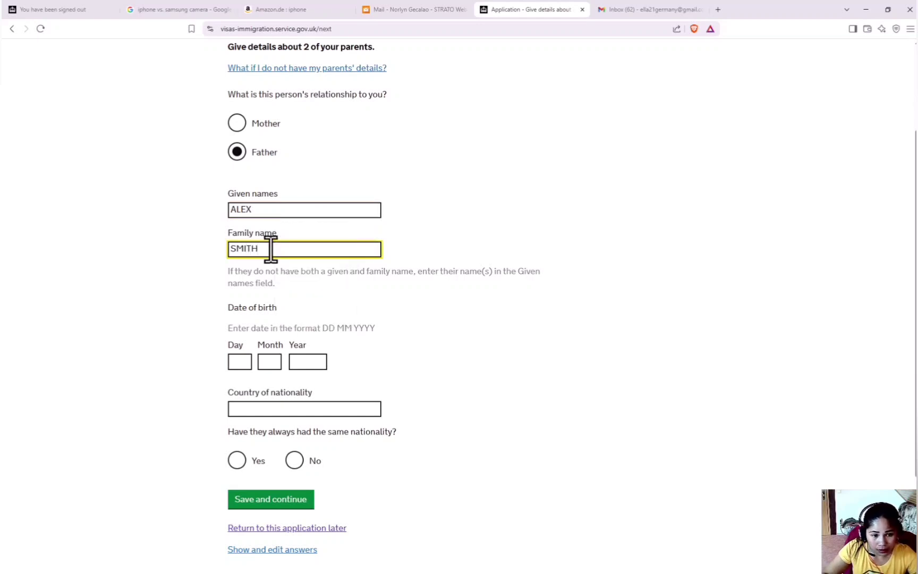
click(293, 277)
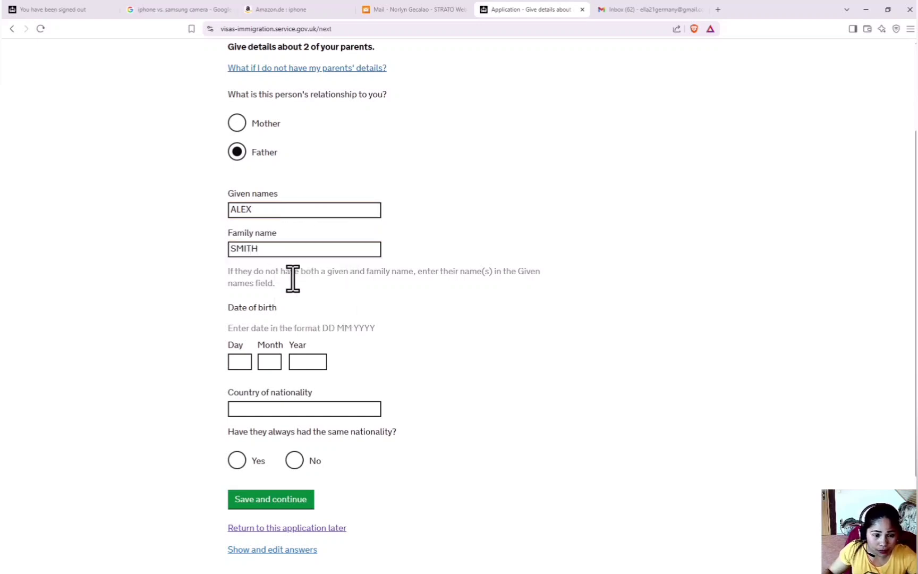
click(241, 361)
text(08)
click(274, 362)
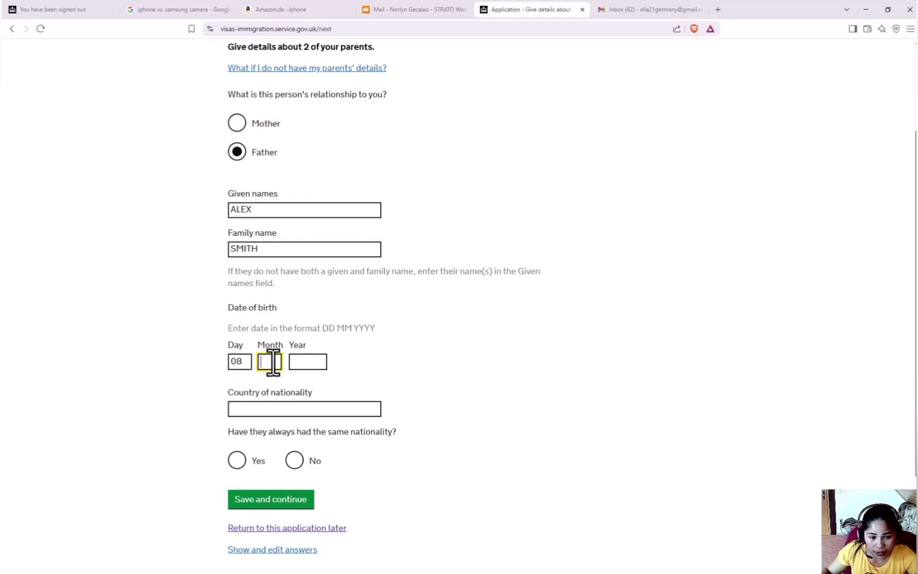
text(23)
key(BackSpace)
key(BackSpace)
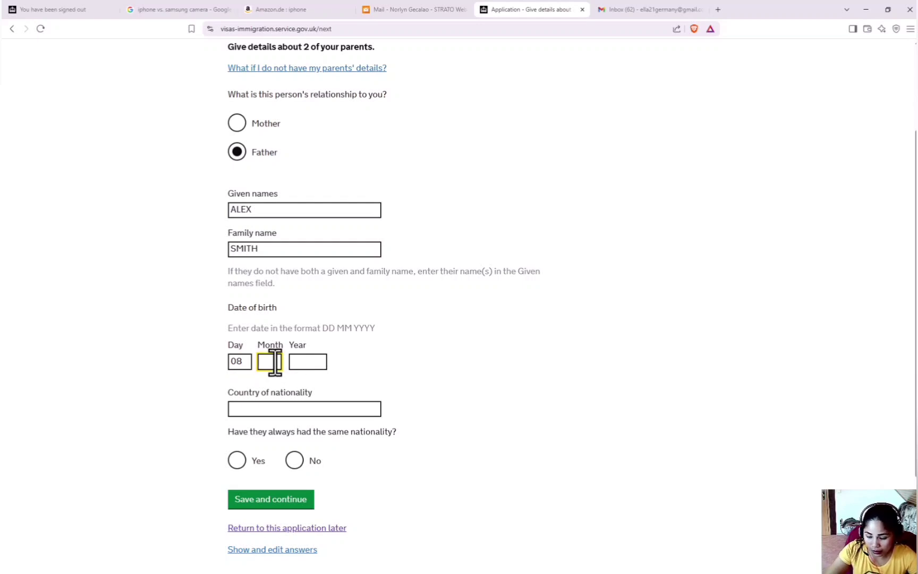
text(11)
click(304, 362)
text(1)
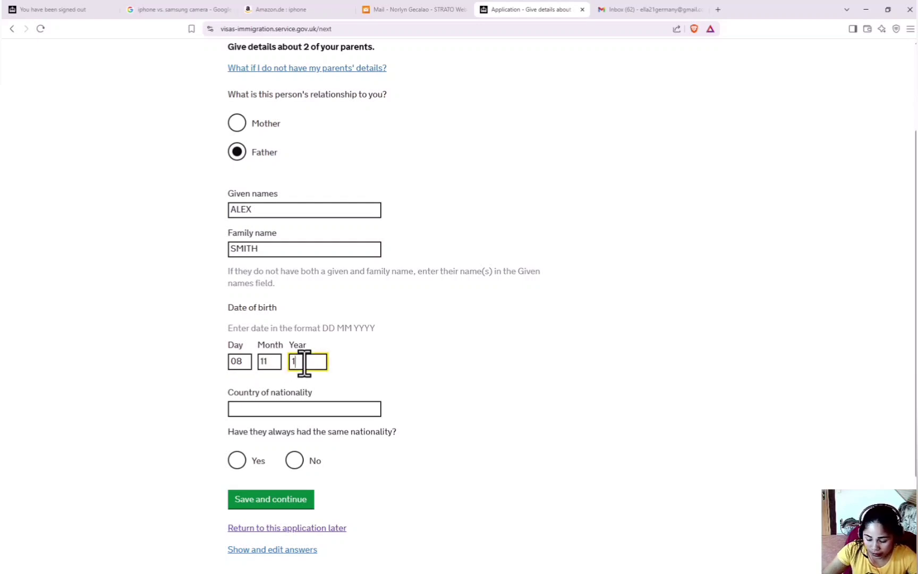
text(98)
click(297, 416)
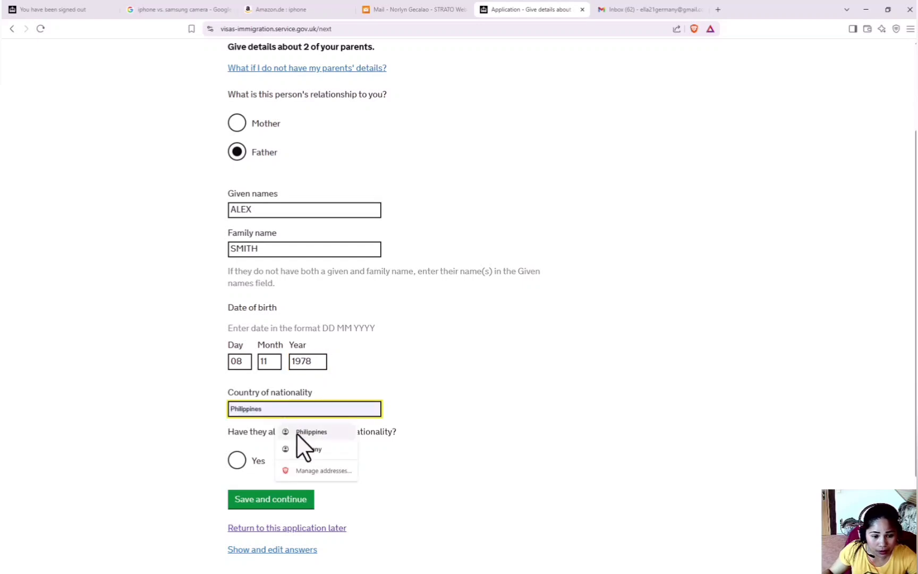
click(296, 433)
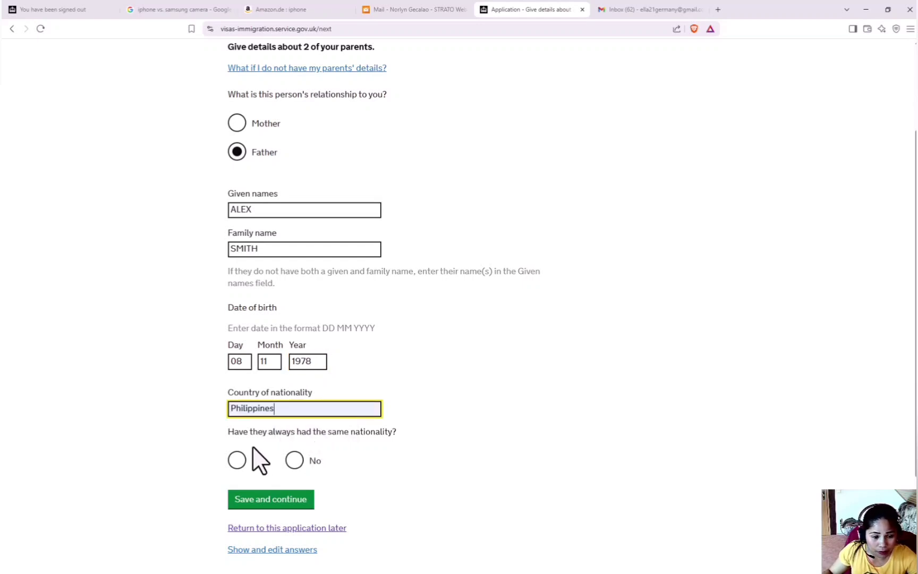
click(246, 460)
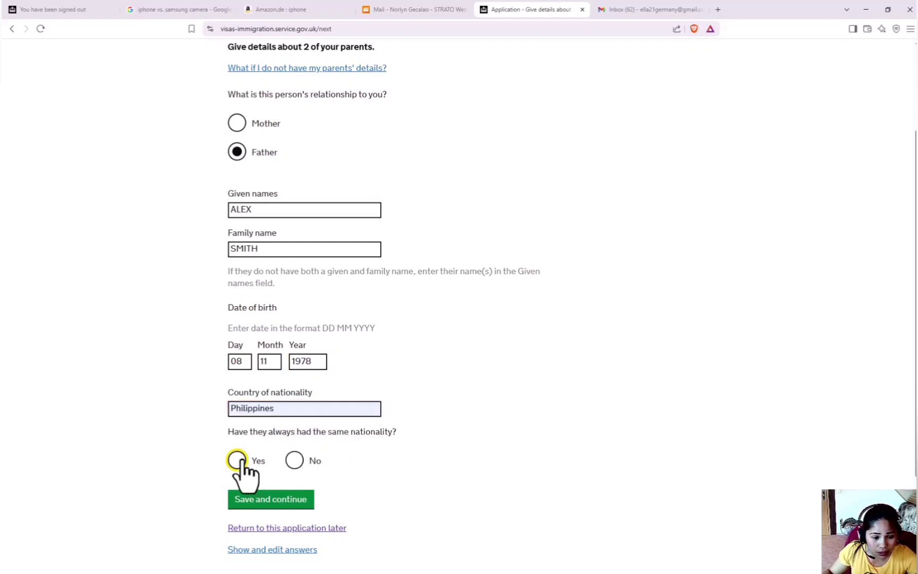
click(278, 498)
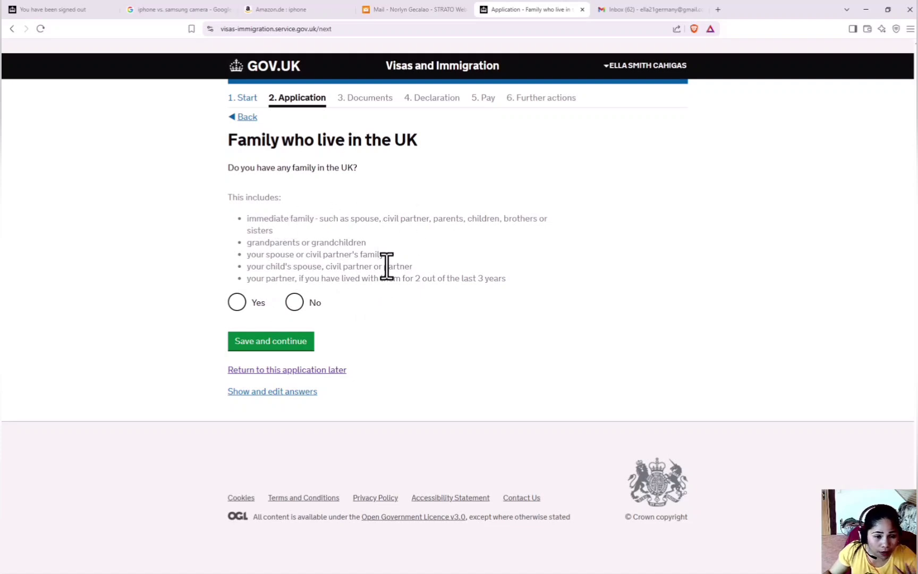
Step: Answer No to family in the UK and pass the organised group page
click(295, 306)
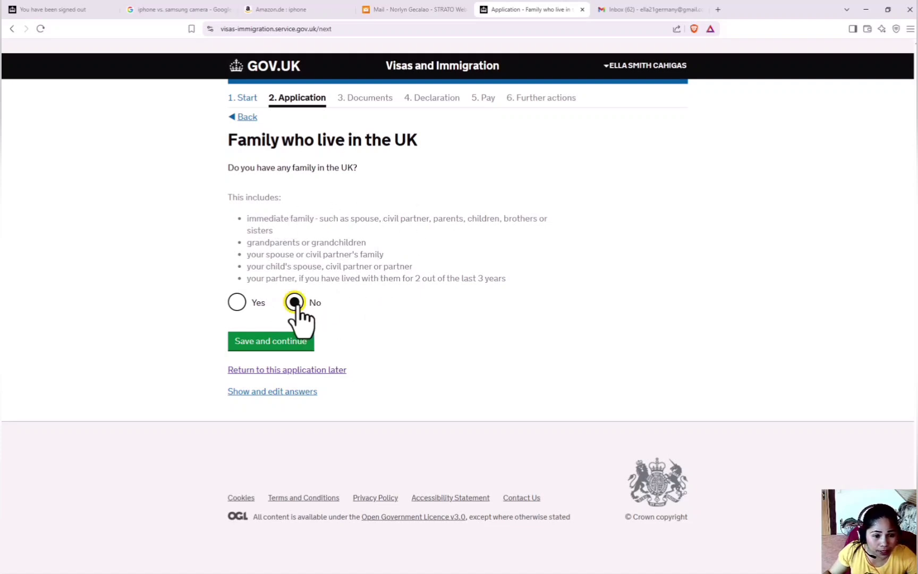
click(288, 344)
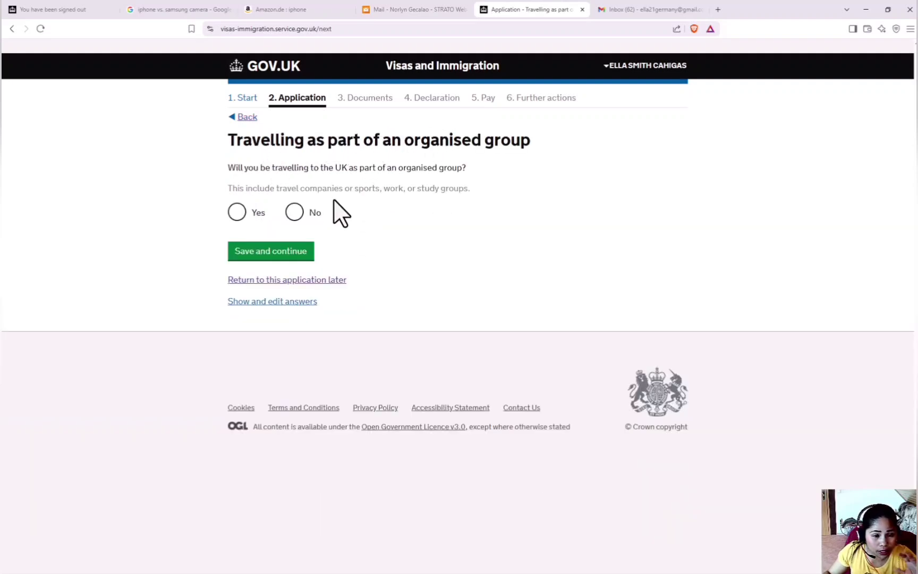
click(269, 254)
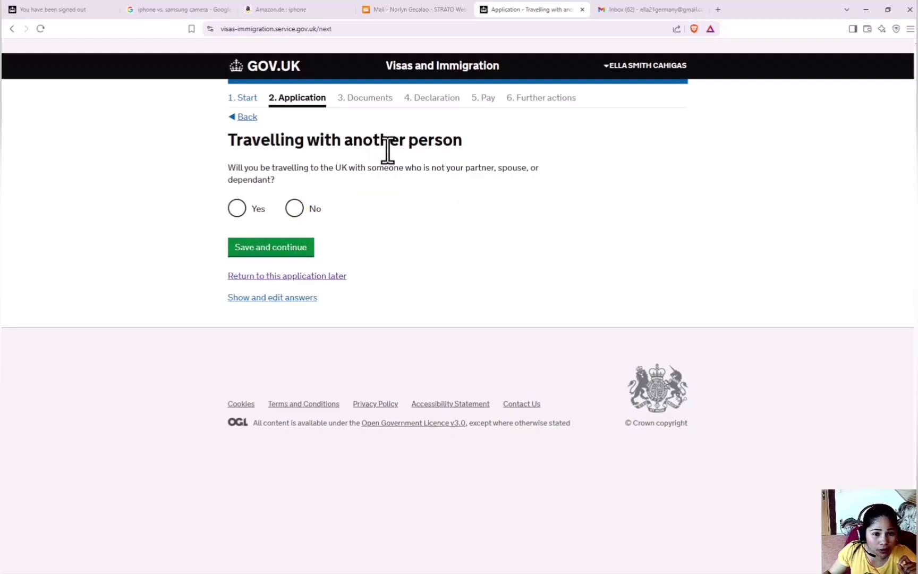
Step: Answer No to a travel companion and Yes to having UK accommodation
click(295, 213)
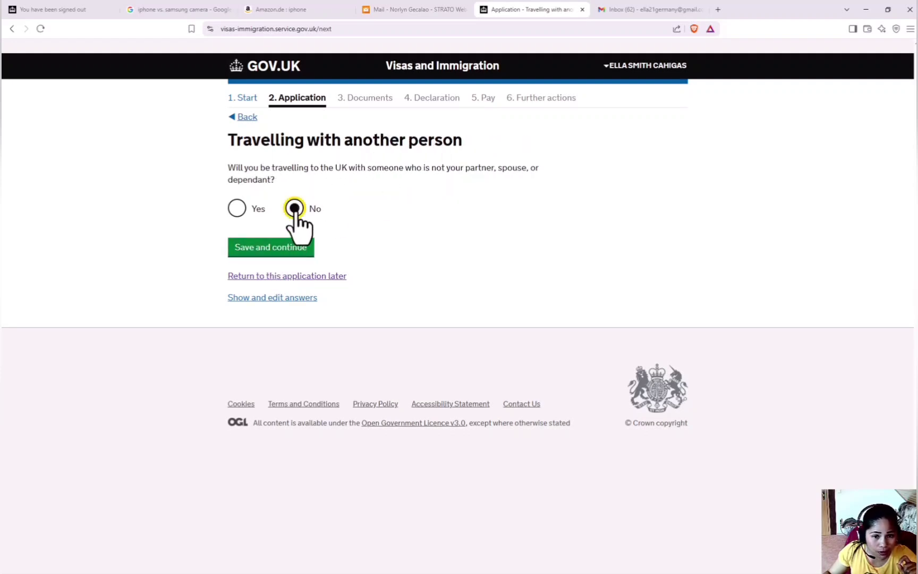
click(278, 245)
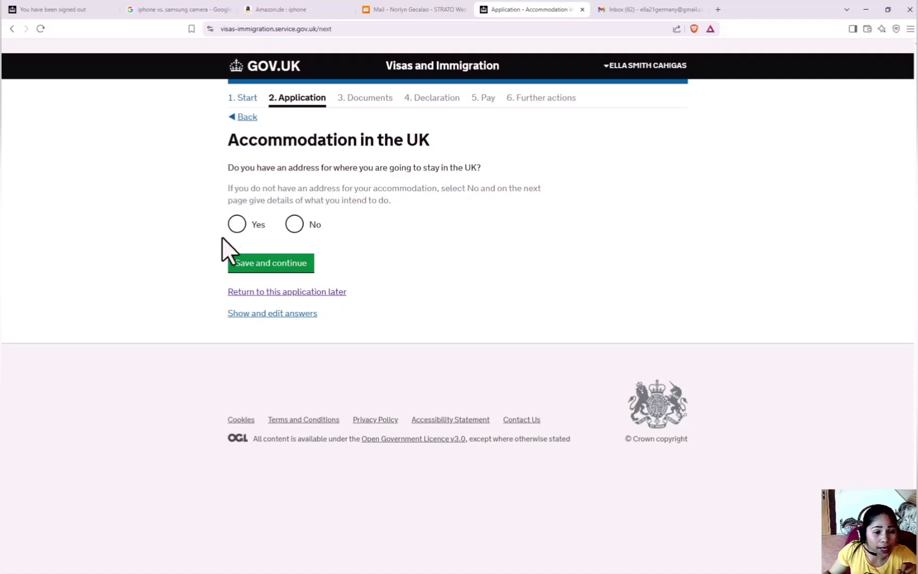
click(237, 225)
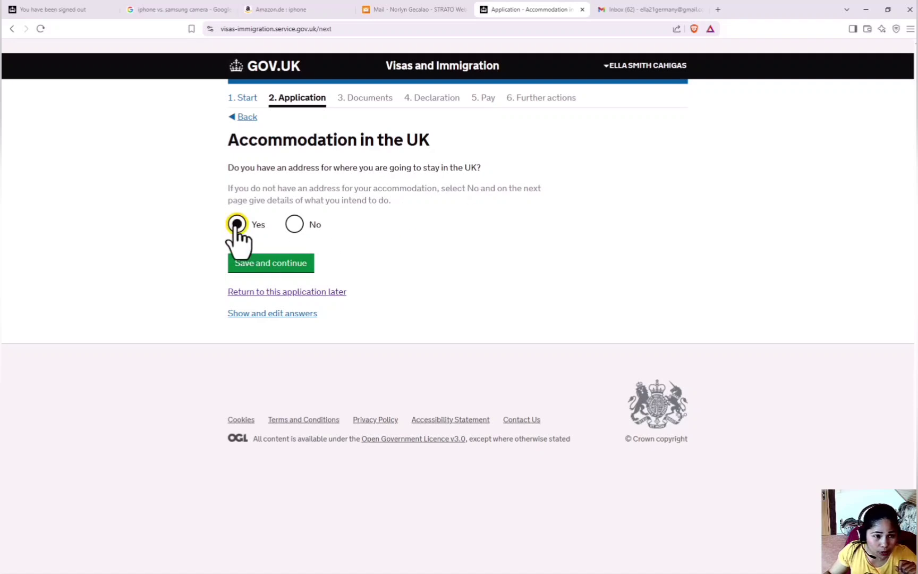